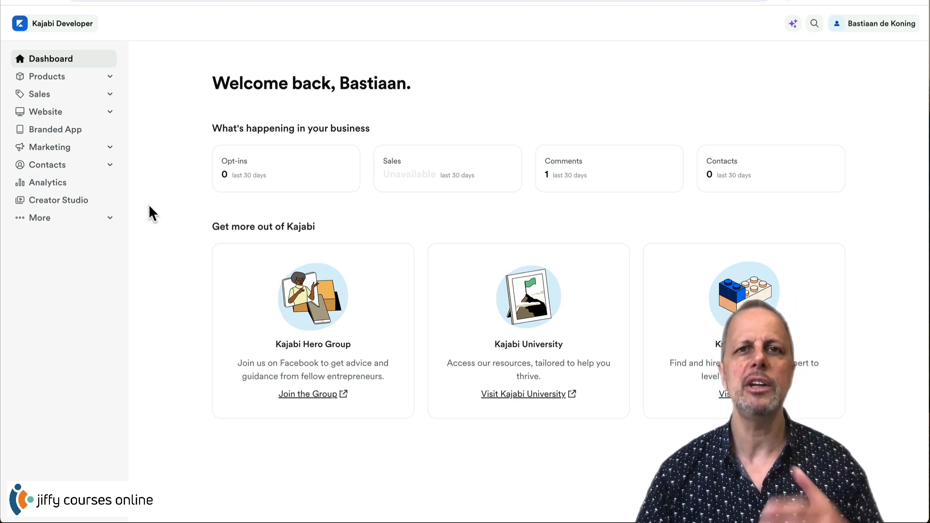
# - Open a blank New Contact form from the All Contacts list via Add Single Contact
pyautogui.click(47, 165)
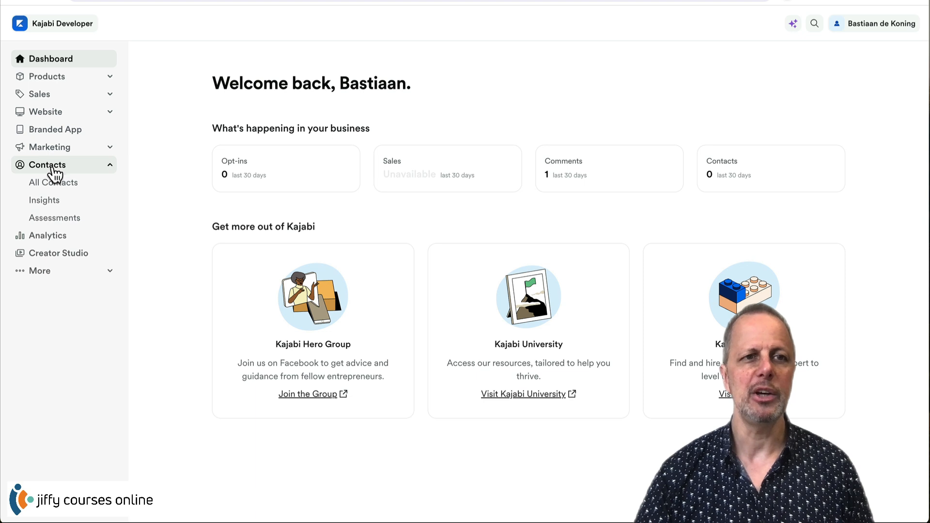
pyautogui.click(54, 183)
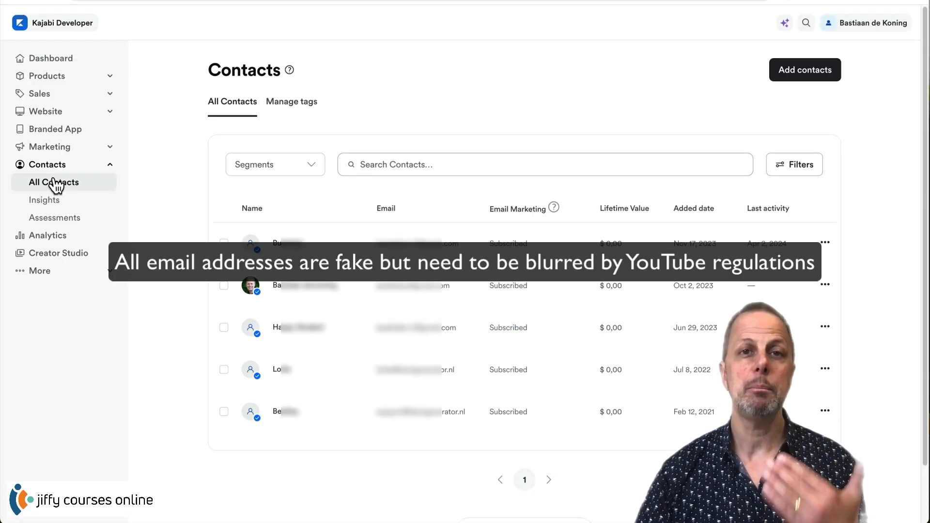
pyautogui.click(806, 73)
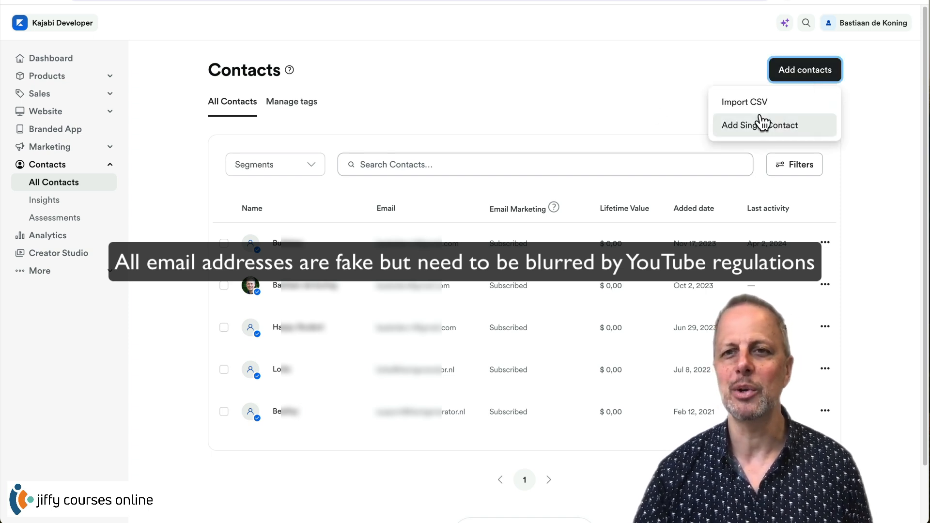
pyautogui.click(786, 127)
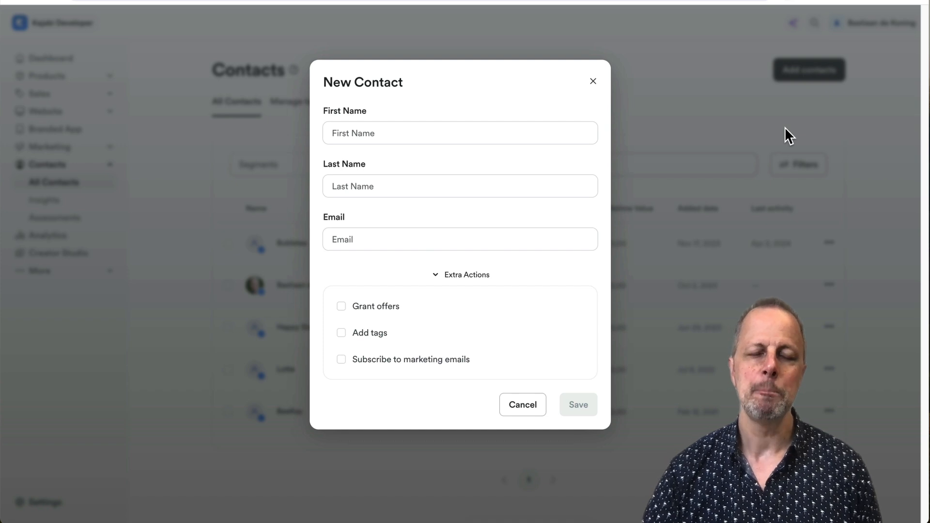
# - Enter the contact's first name, last name and Gmail e-mail address in the New Contact form
pyautogui.click(467, 128)
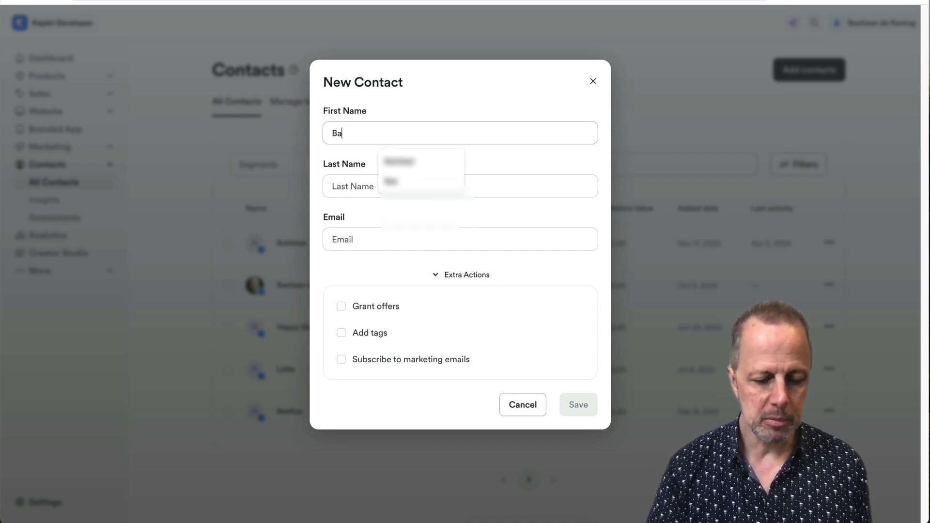
pyautogui.press('Tab')
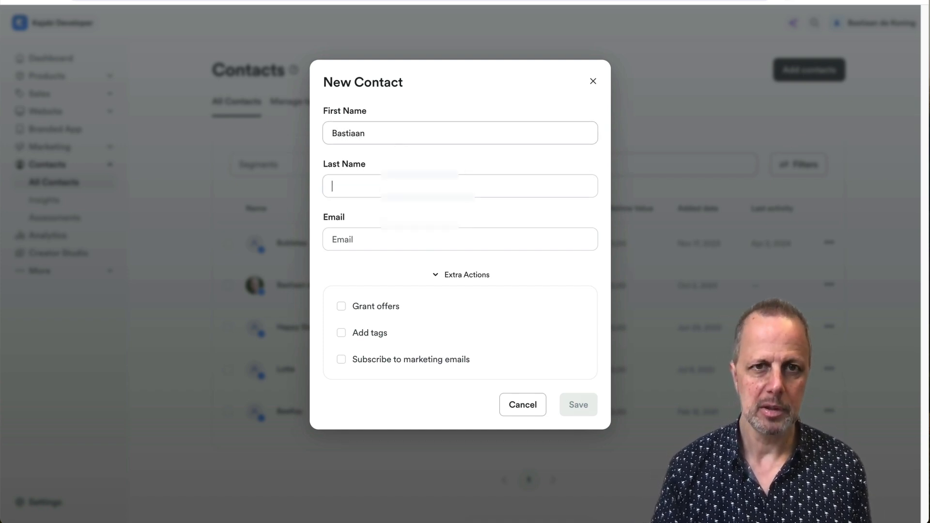
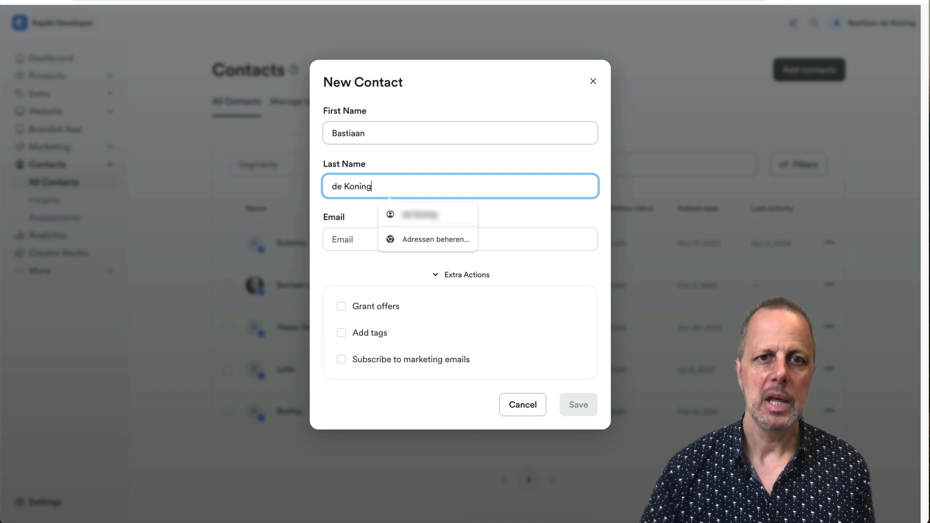
pyautogui.click(345, 239)
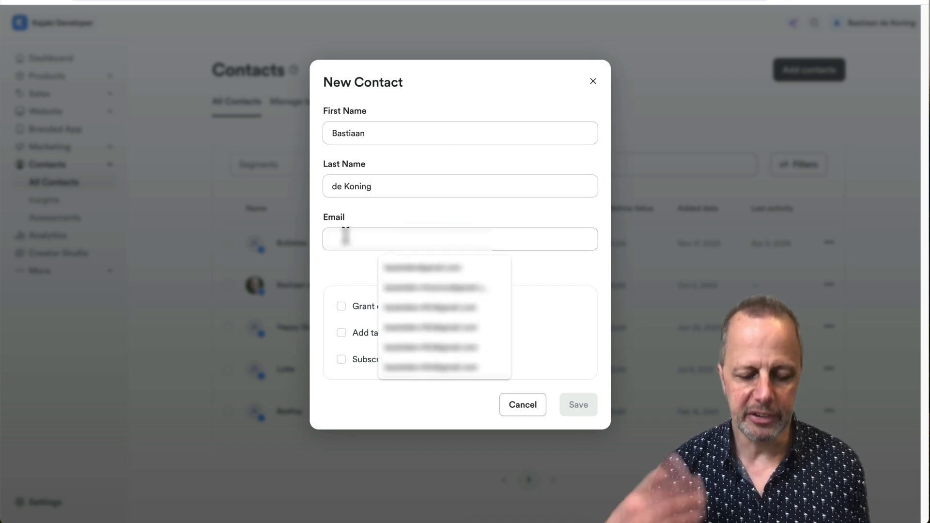
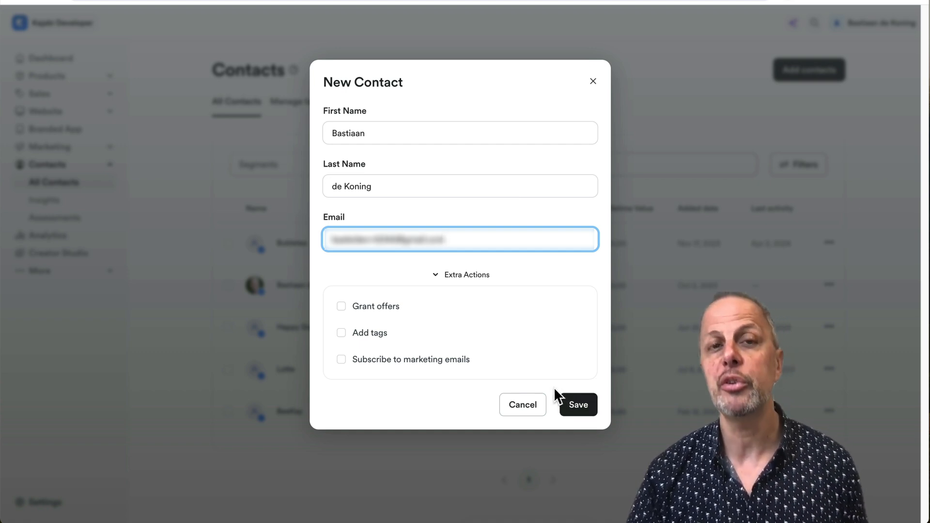
# - Enable Grant offers and select the UpCourse Styling offer for the contact
pyautogui.click(342, 307)
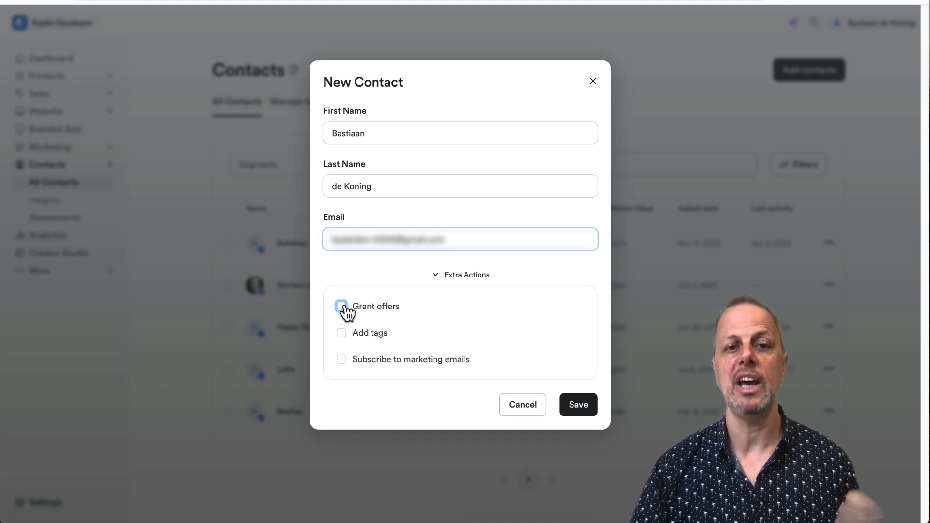
pyautogui.click(426, 335)
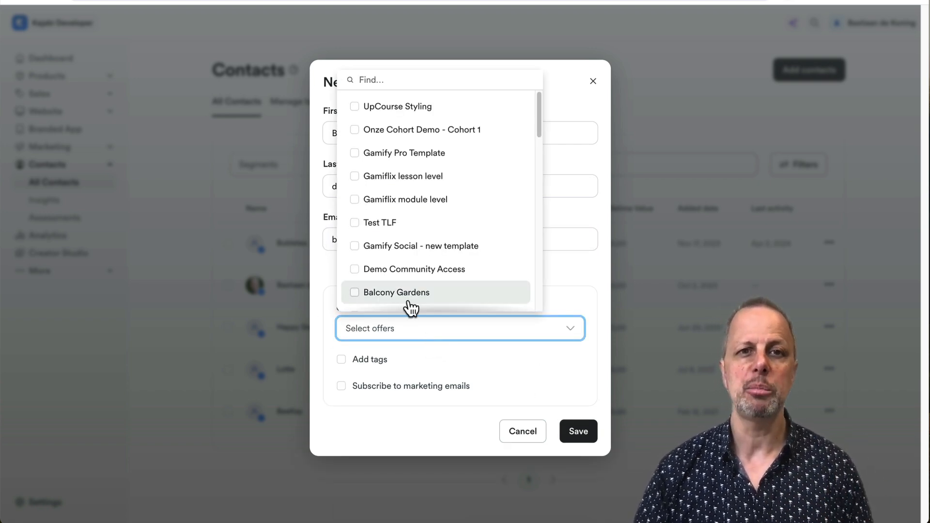
pyautogui.click(395, 110)
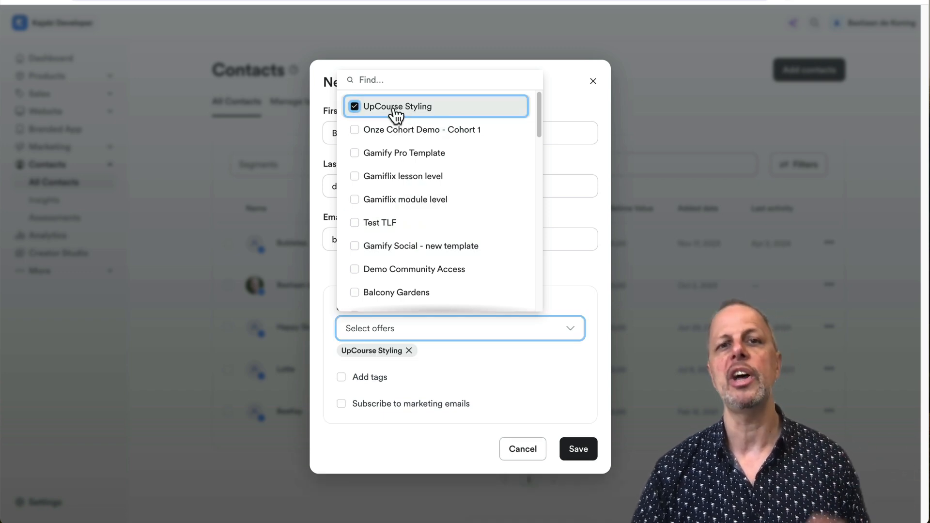
pyautogui.click(565, 79)
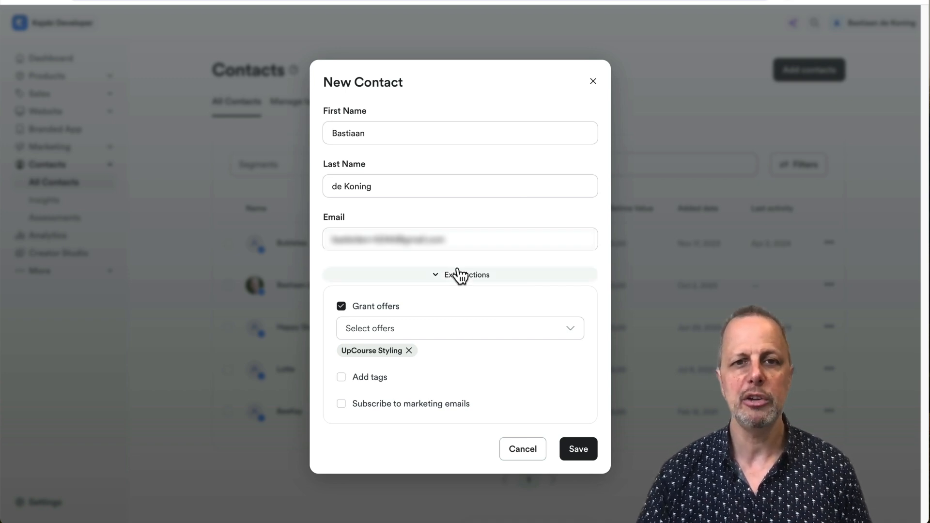
# - Enable Add tags and start creating a 'manually import' tag, then cancel it
pyautogui.click(342, 379)
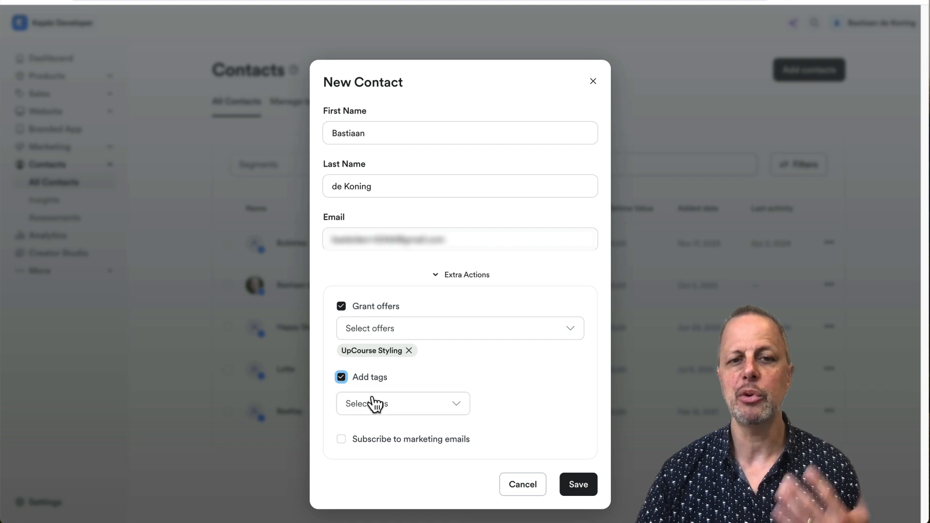
pyautogui.click(416, 409)
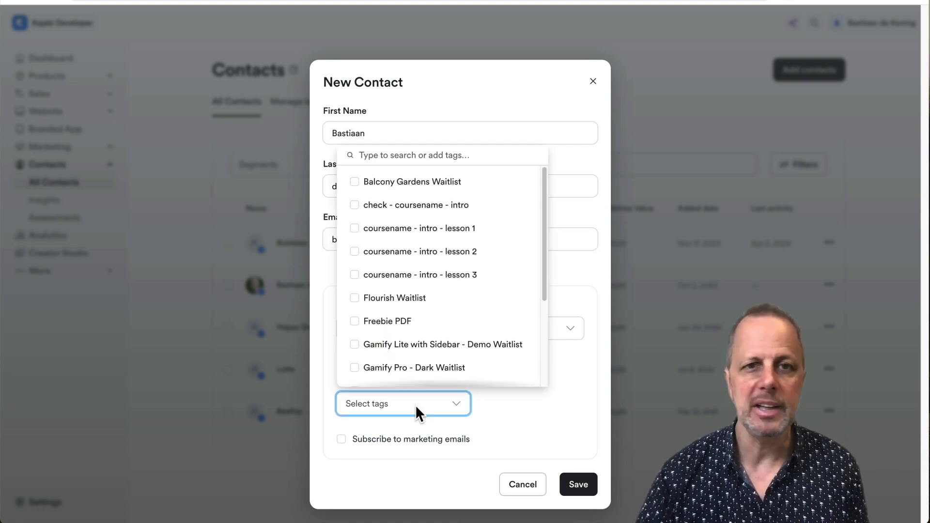
pyautogui.click(394, 153)
pyautogui.write('manually import')
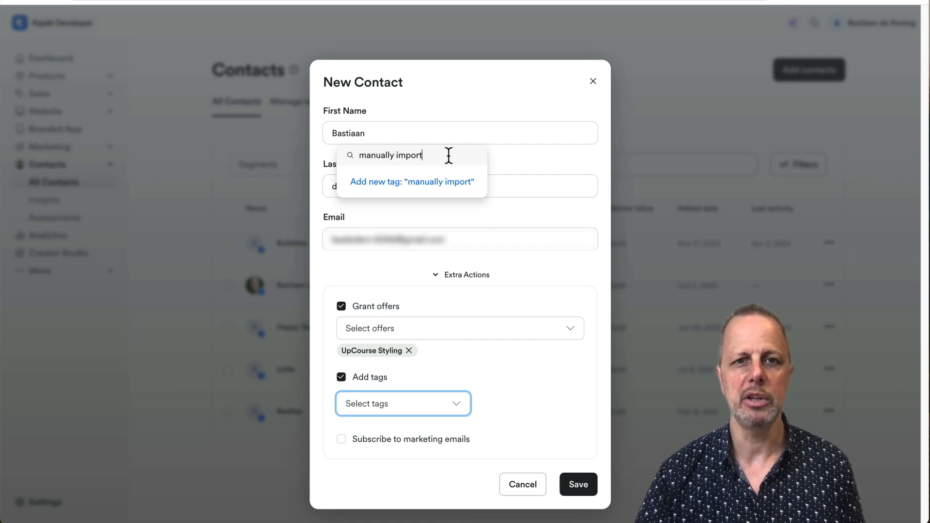
pyautogui.moveTo(448, 154); pyautogui.dragTo(350, 154)
pyautogui.click(535, 156)
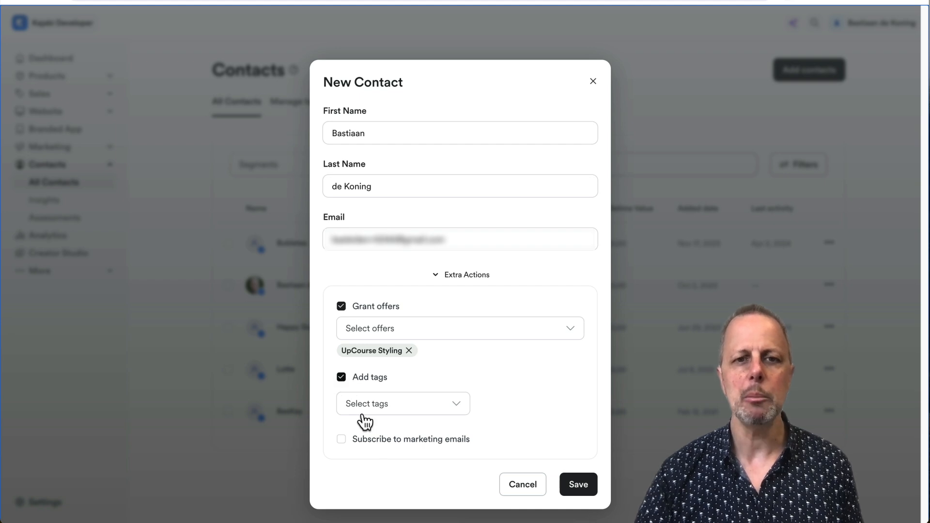
# - Choose the Freebie PDF tag for the contact
pyautogui.click(392, 408)
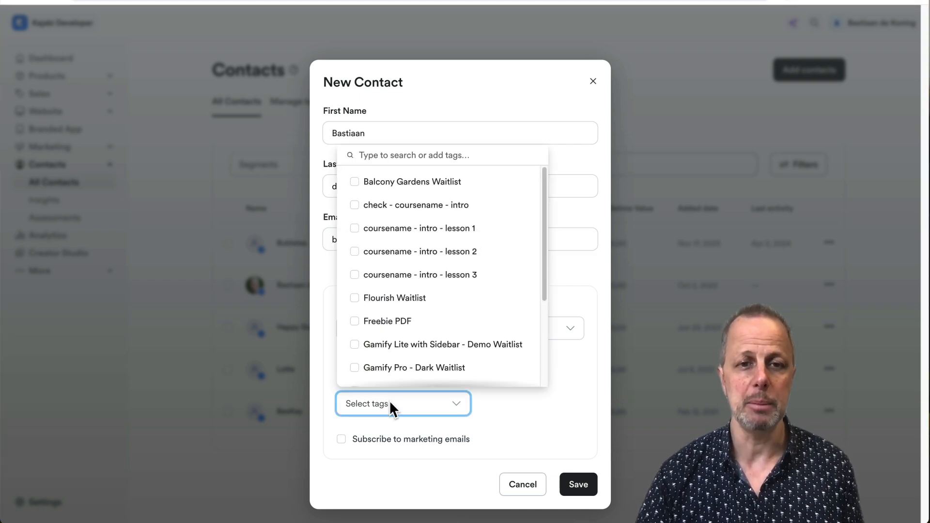
pyautogui.click(415, 321)
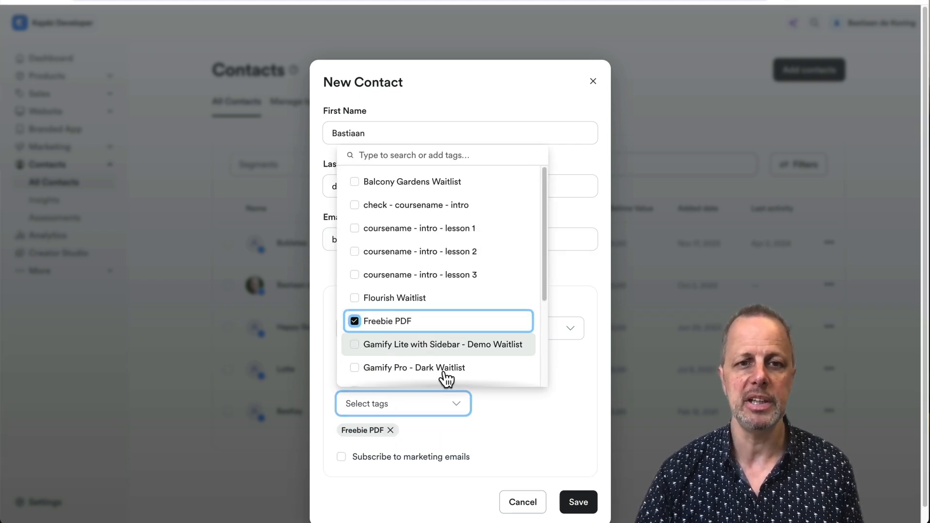
pyautogui.click(548, 420)
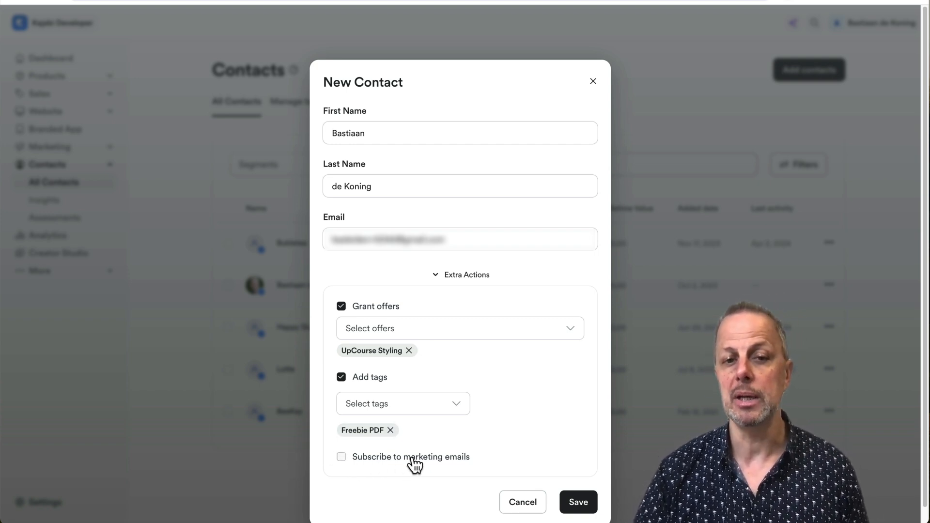
pyautogui.scroll(-1, 414, 458)
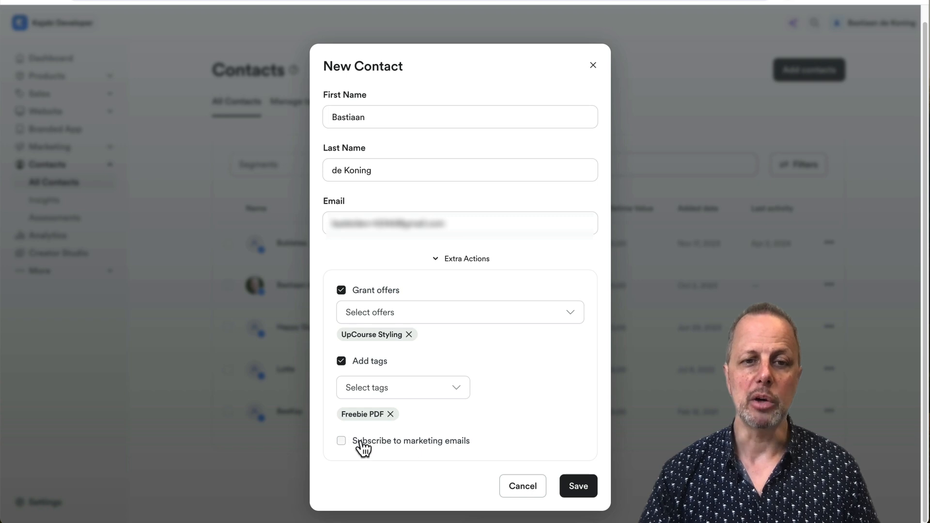
# - Subscribe the contact to marketing emails and save it
pyautogui.click(361, 446)
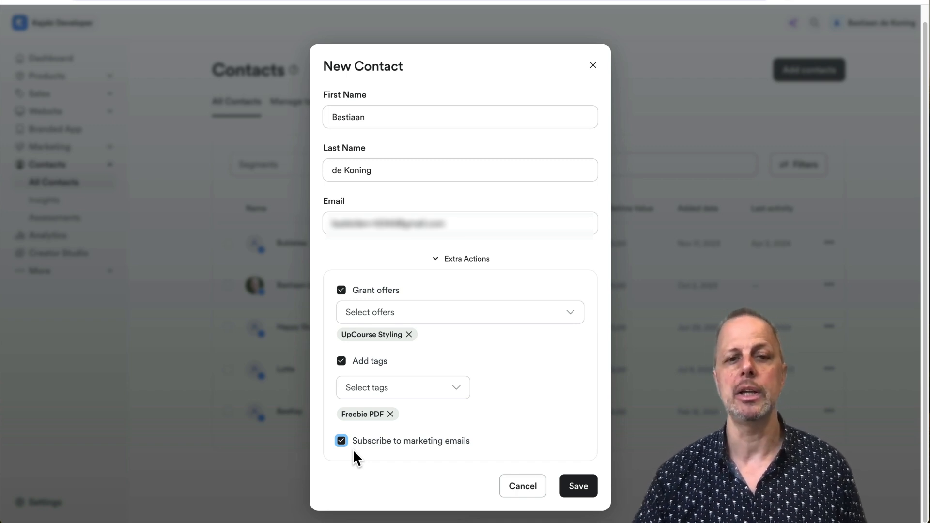
pyautogui.click(580, 487)
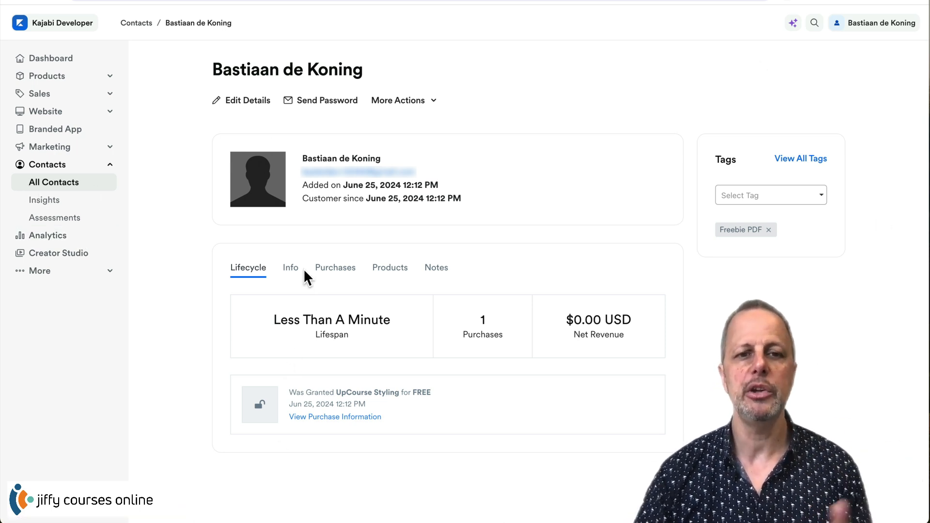
# - Highlight the UpCourse Styling grant on the profile, then return to All Contacts
pyautogui.moveTo(300, 393); pyautogui.dragTo(399, 394)
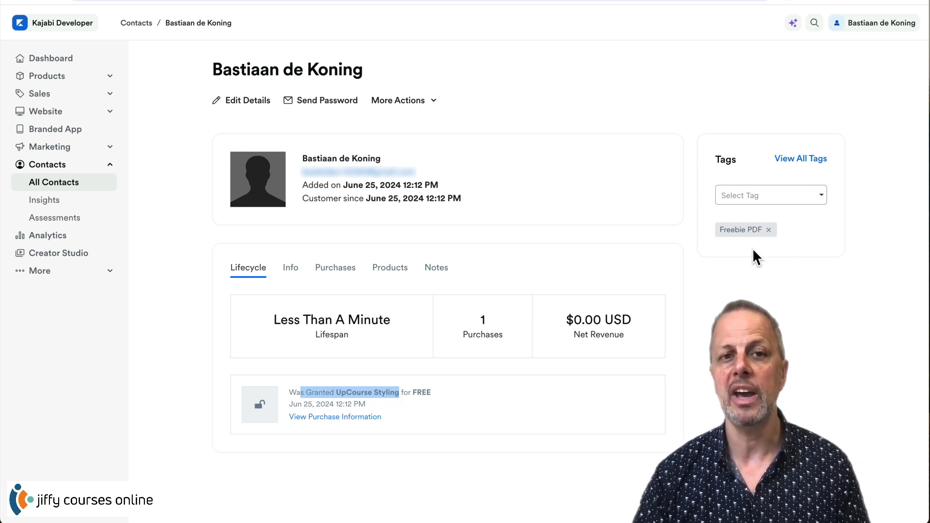
pyautogui.click(57, 188)
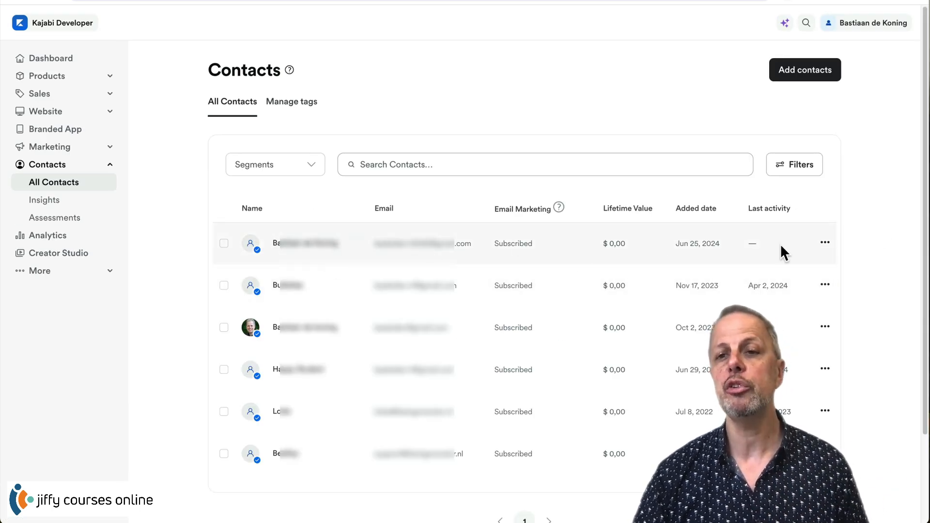
# - Delete the Jun 25, 2024 contact and bring up the Add contacts options
pyautogui.click(826, 242)
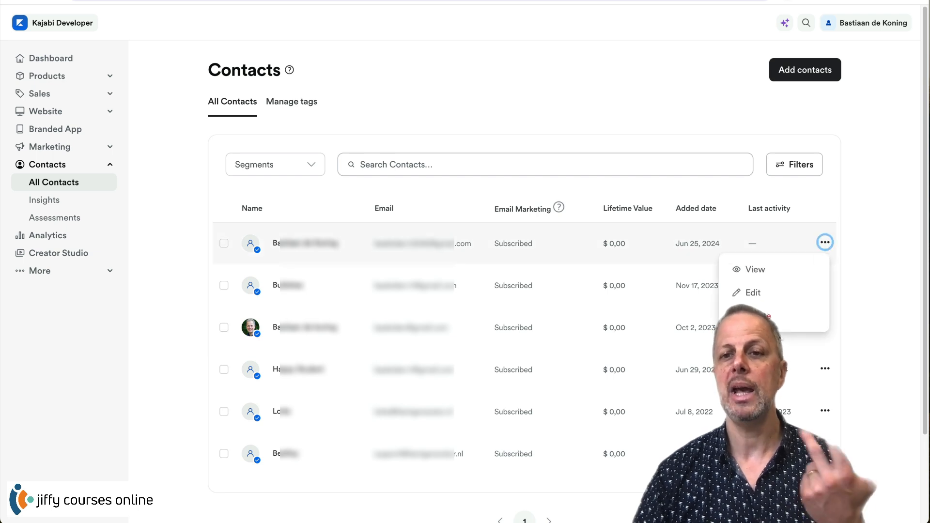
pyautogui.click(775, 314)
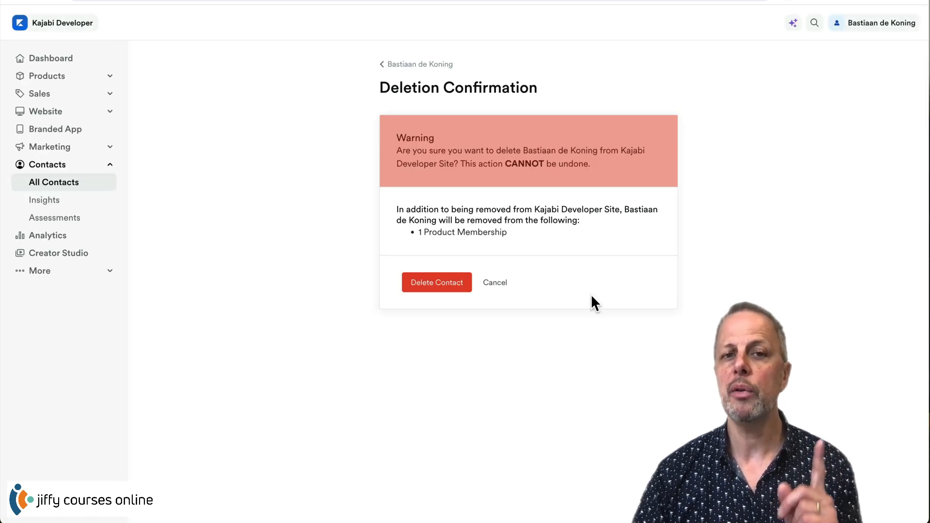
pyautogui.click(431, 286)
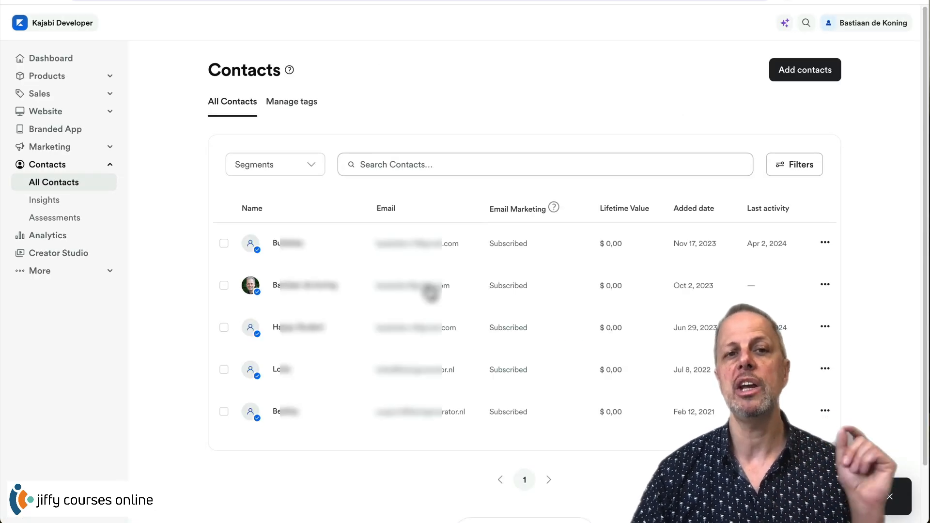
pyautogui.click(808, 72)
# - Start a single new contact and enter its first name, last name and Gmail address
pyautogui.click(743, 136)
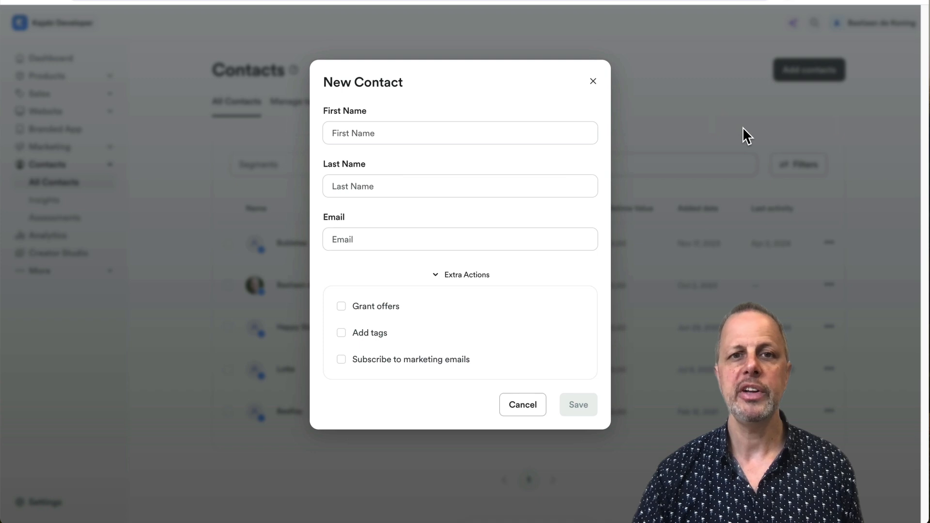
pyautogui.click(422, 131)
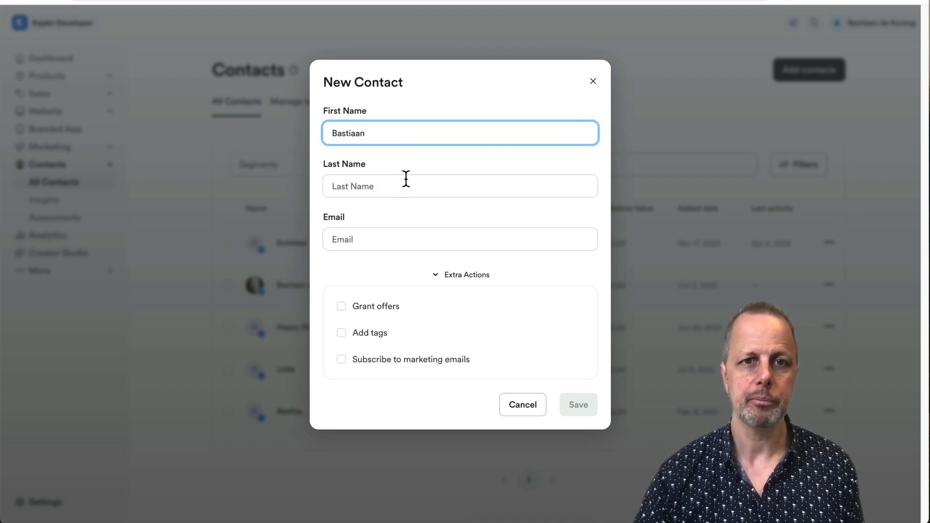
pyautogui.click(395, 187)
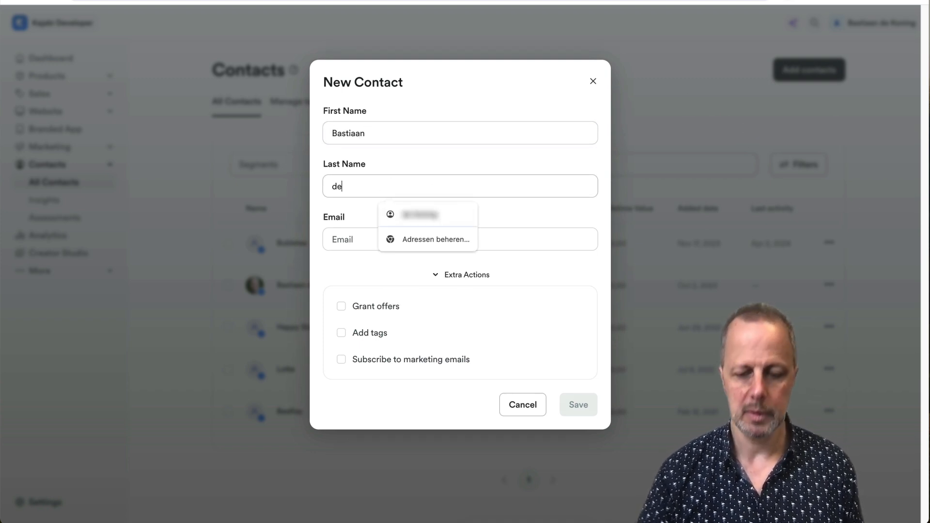
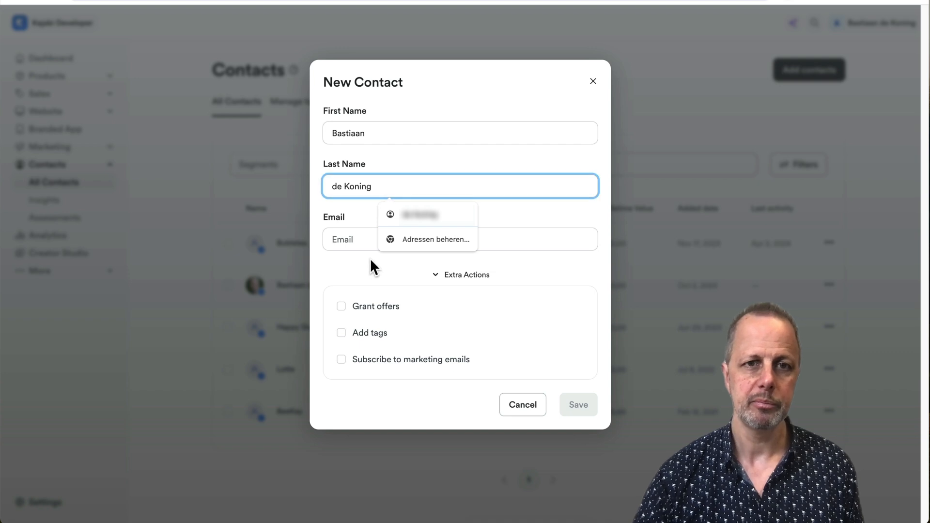
pyautogui.click(370, 240)
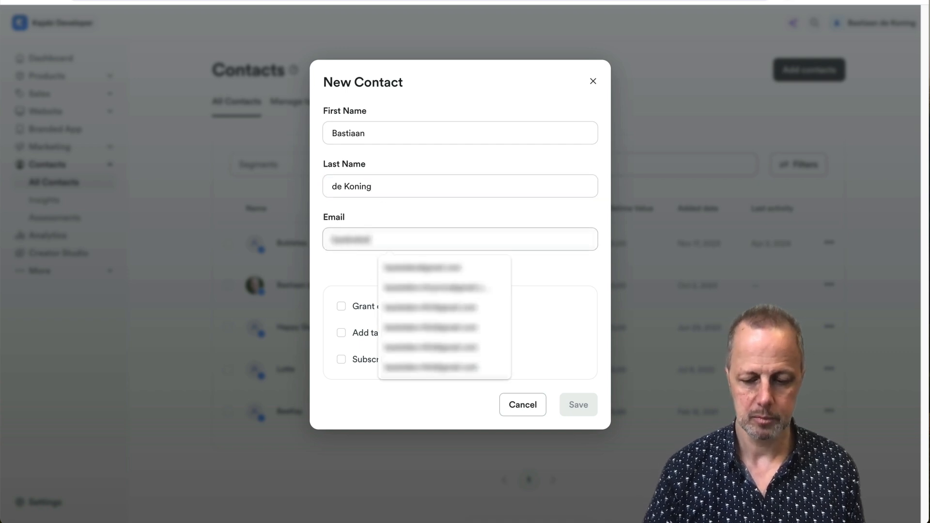
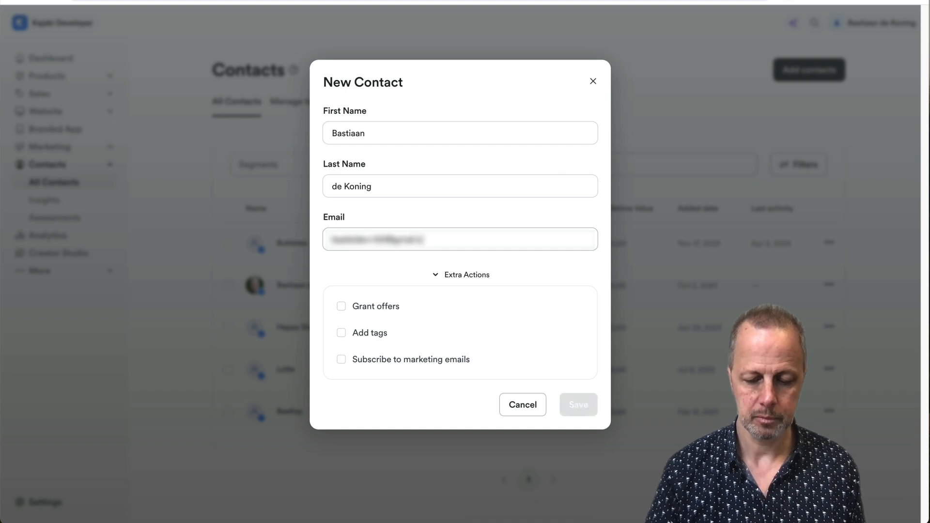
# - Tag the contact Freebie PDF and save it
pyautogui.click(341, 333)
pyautogui.click(382, 359)
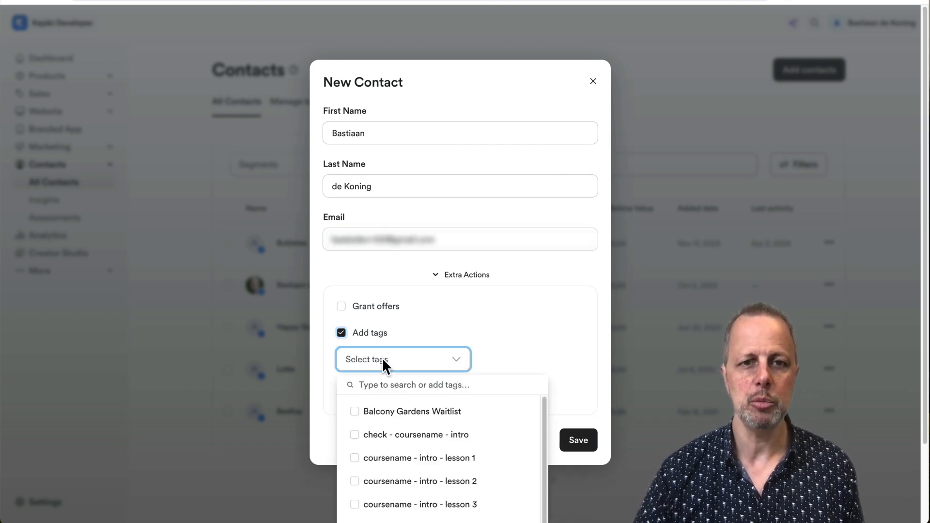
pyautogui.click(390, 277)
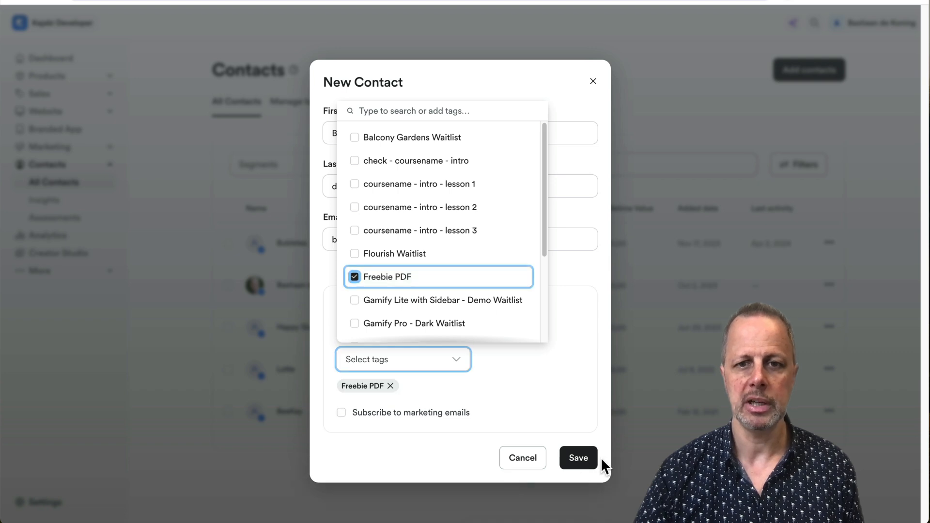
pyautogui.click(577, 458)
pyautogui.click(577, 459)
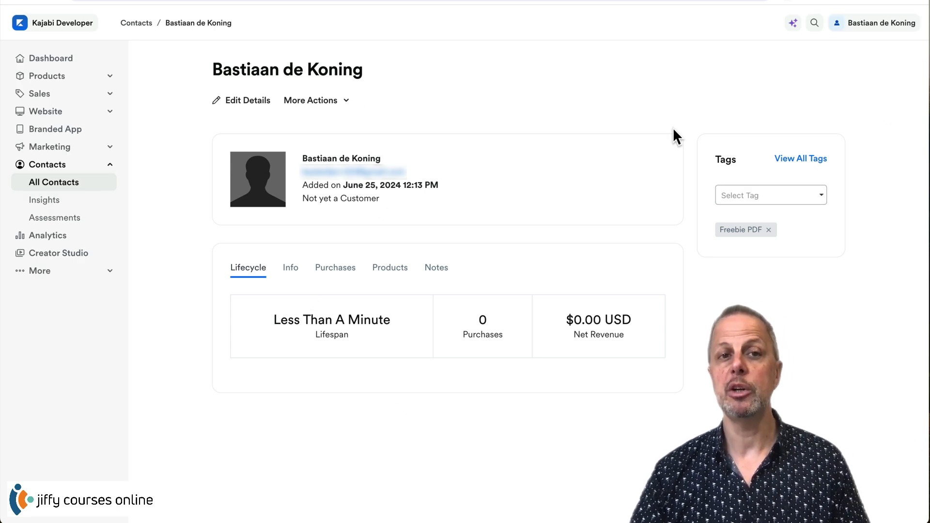
# - Confirm the contact shows Never subscribed on its Info tab and in All Contacts
pyautogui.click(291, 268)
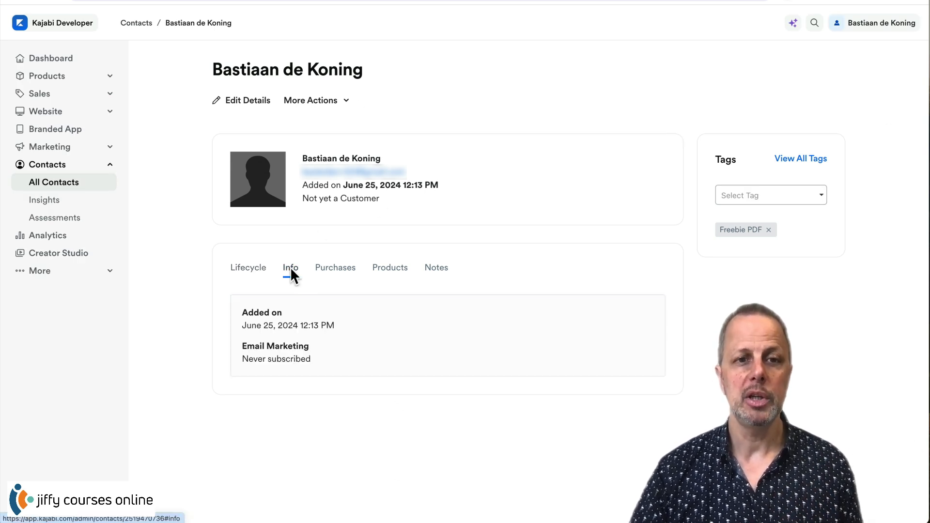
pyautogui.moveTo(319, 361); pyautogui.dragTo(234, 358)
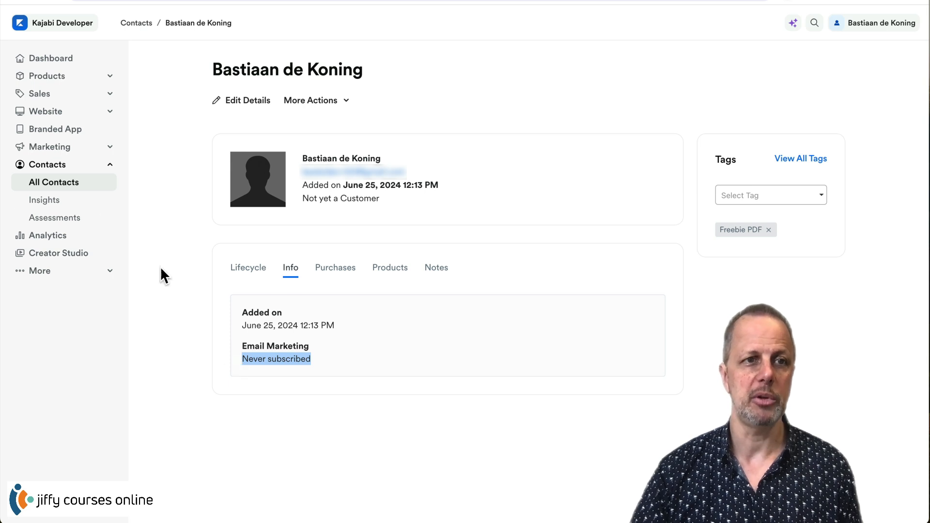
pyautogui.click(69, 194)
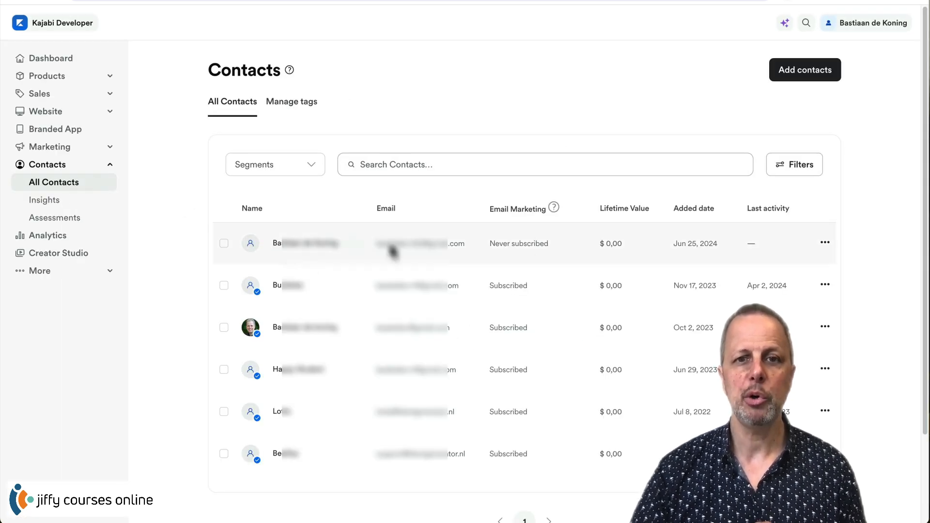
pyautogui.moveTo(563, 243); pyautogui.dragTo(470, 241)
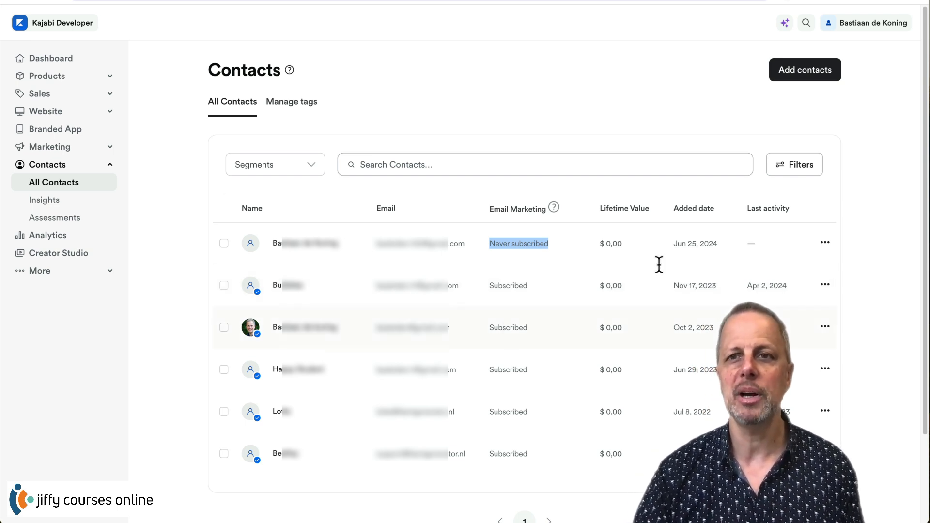
pyautogui.click(806, 80)
pyautogui.click(469, 241)
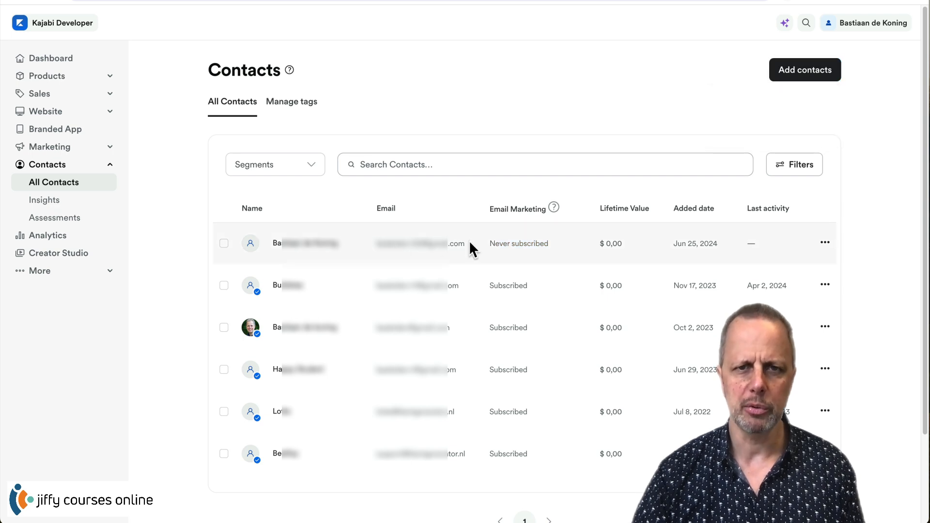
pyautogui.moveTo(469, 240); pyautogui.dragTo(378, 240)
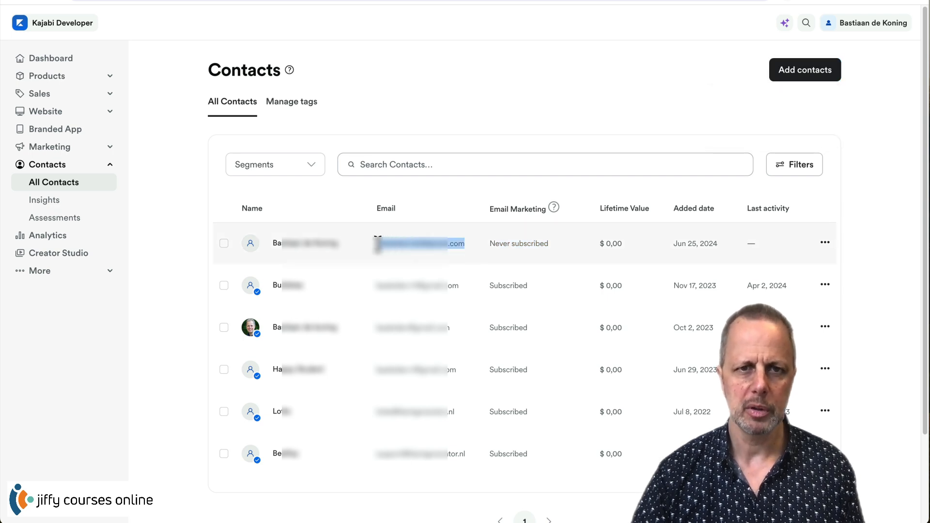
# - Start another single contact with last name 'test' and the already-used e-mail address
pyautogui.click(816, 72)
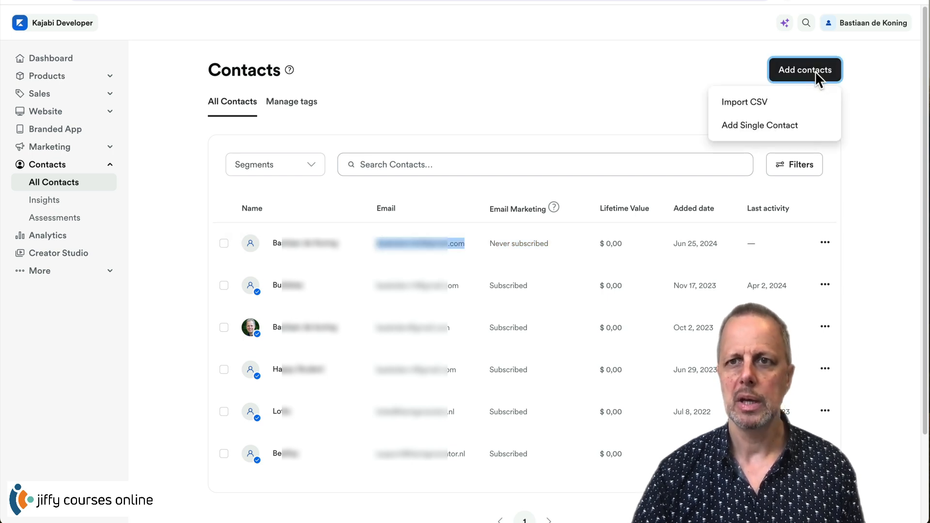
pyautogui.click(765, 122)
pyautogui.click(357, 133)
pyautogui.write('Bastiaan')
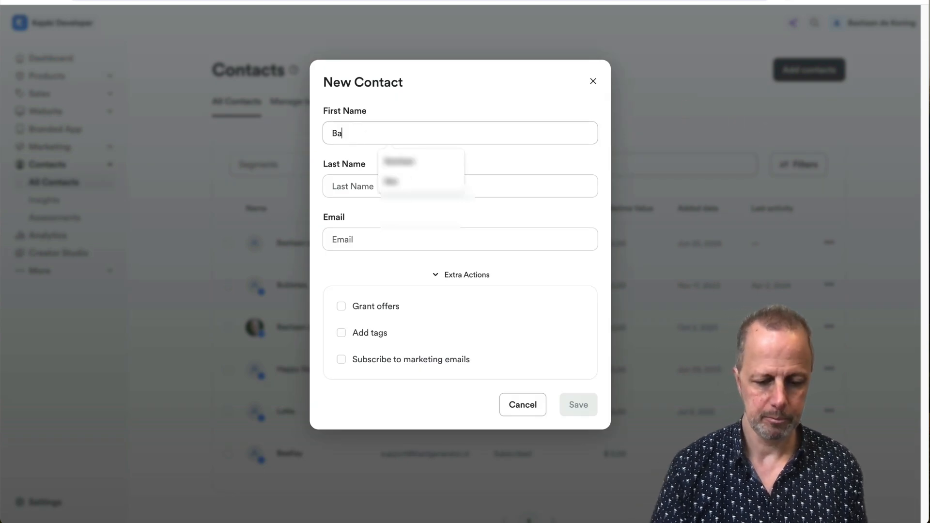
pyautogui.click(365, 186)
pyautogui.write('test')
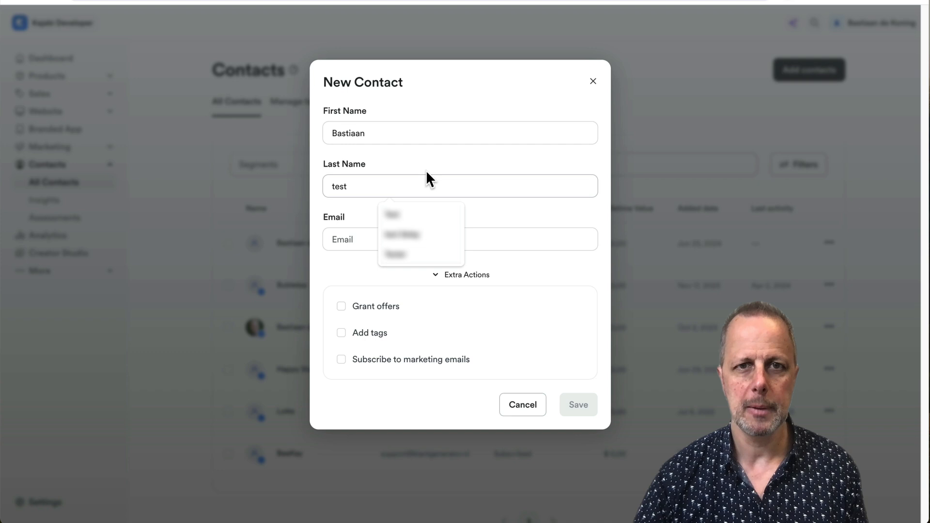
pyautogui.click(354, 239)
pyautogui.click(431, 307)
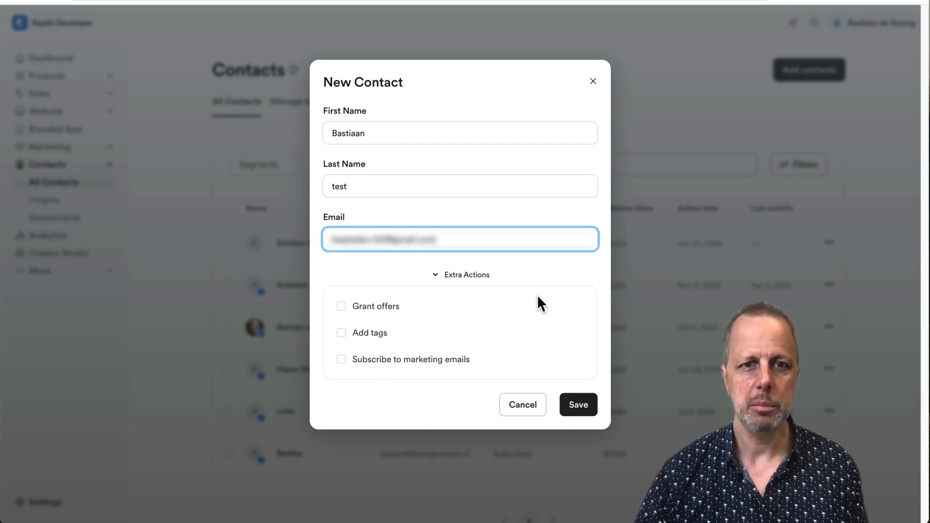
# - Subscribe it, tag only Flourish Waitlist, save, and note the 'Email has already been taken' error
pyautogui.click(342, 360)
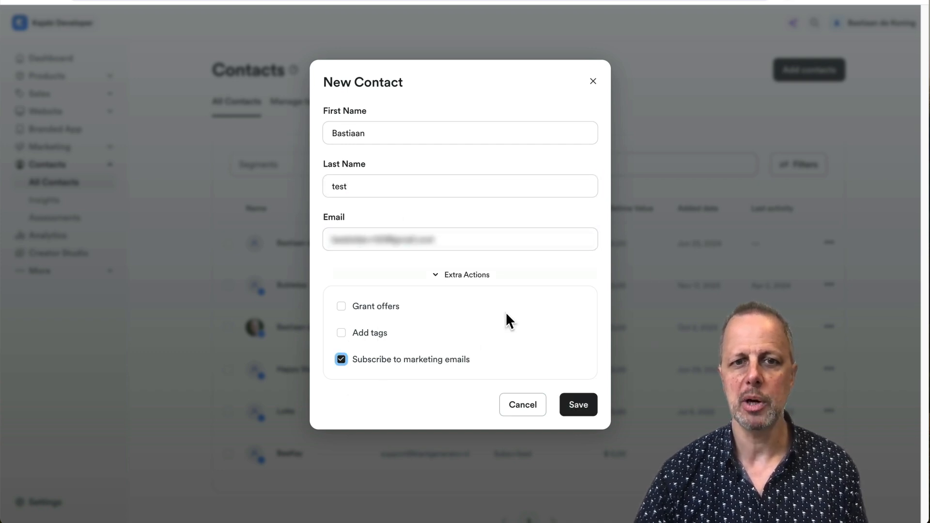
pyautogui.click(341, 333)
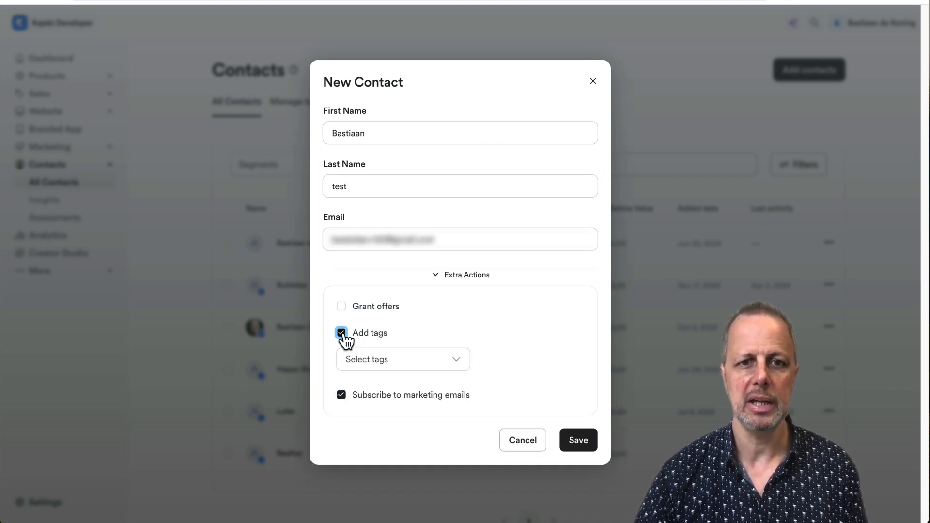
pyautogui.click(383, 359)
pyautogui.click(395, 278)
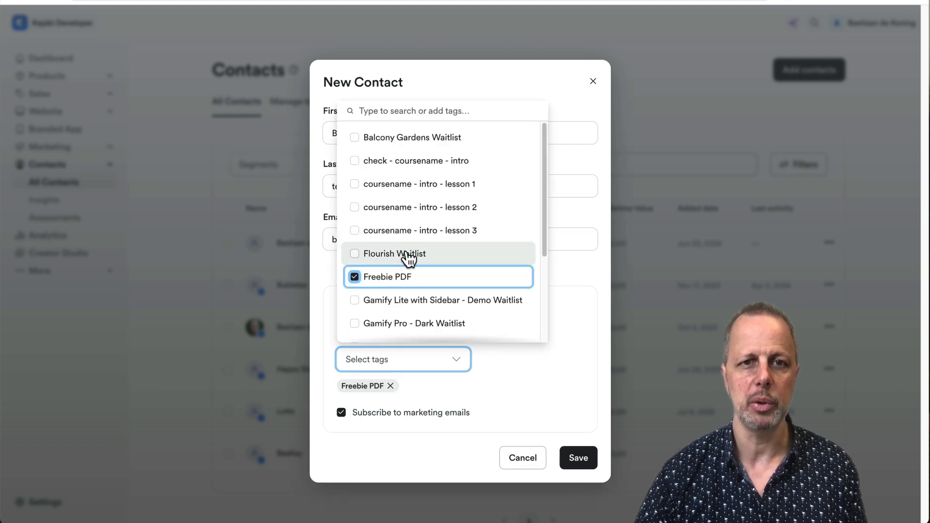
pyautogui.click(407, 256)
pyautogui.click(358, 278)
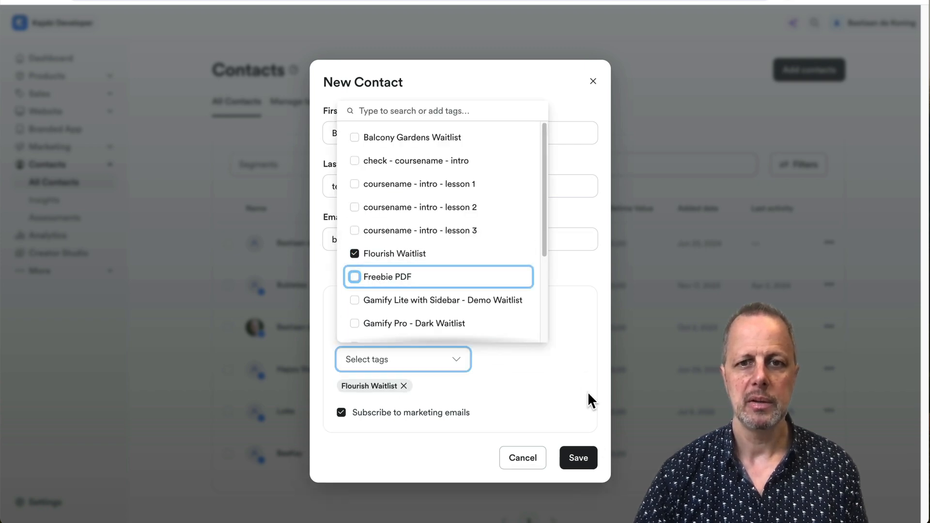
pyautogui.click(586, 374)
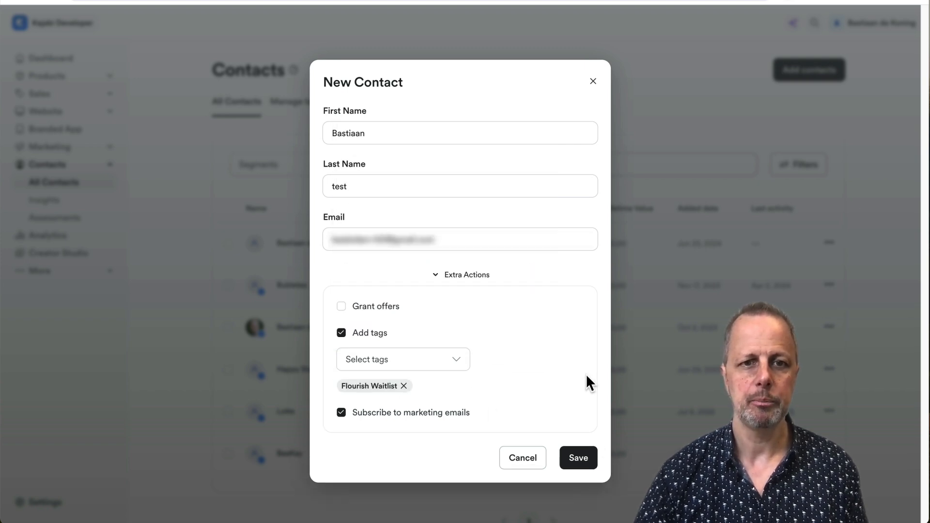
pyautogui.click(581, 459)
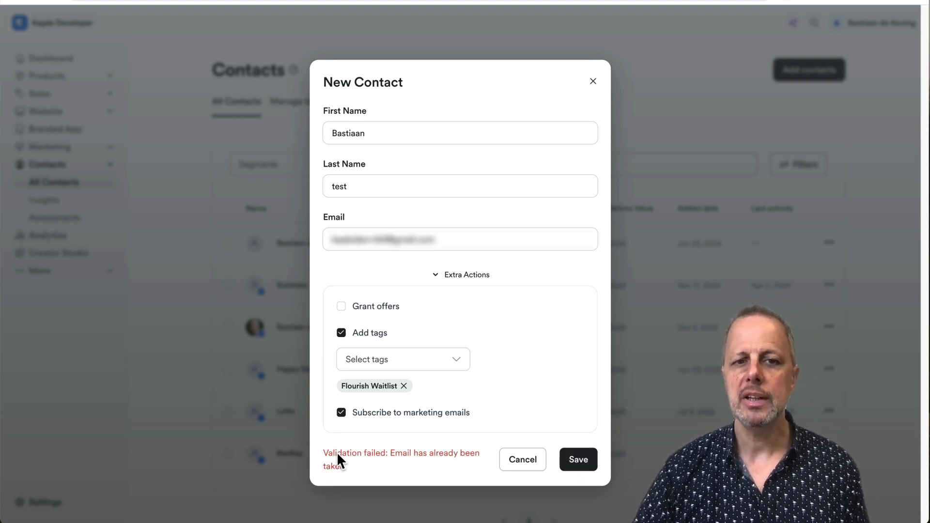
pyautogui.moveTo(334, 452); pyautogui.dragTo(463, 465)
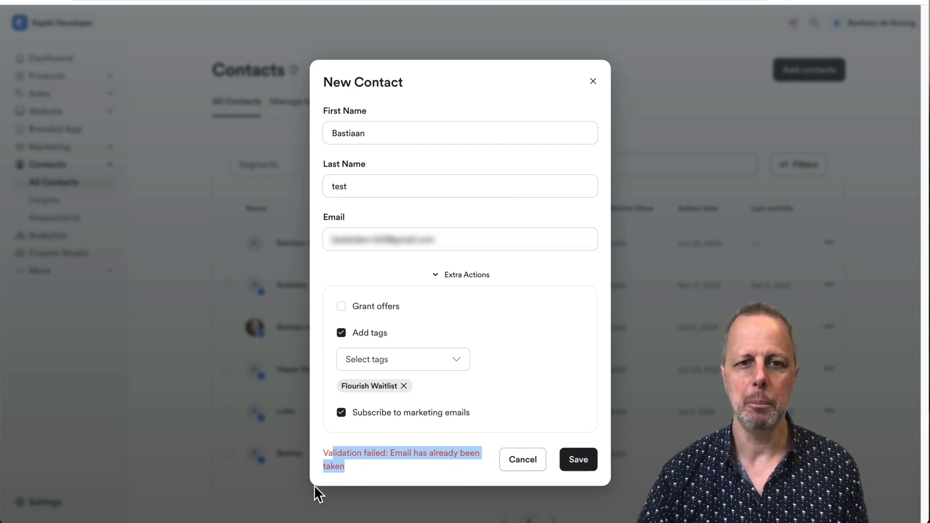
# - Discard the new contact form, permanently delete the Jun 25, 2024 contact, and open Add contacts
pyautogui.click(512, 462)
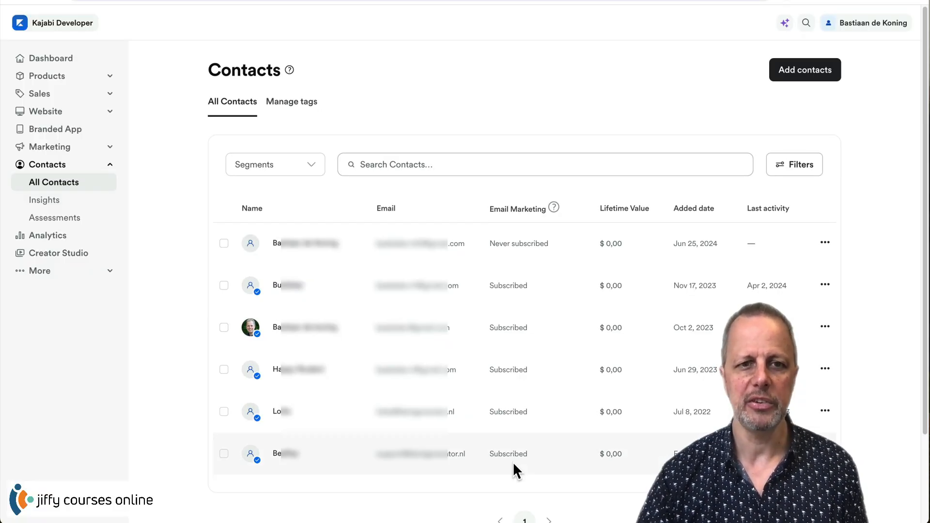
pyautogui.click(825, 244)
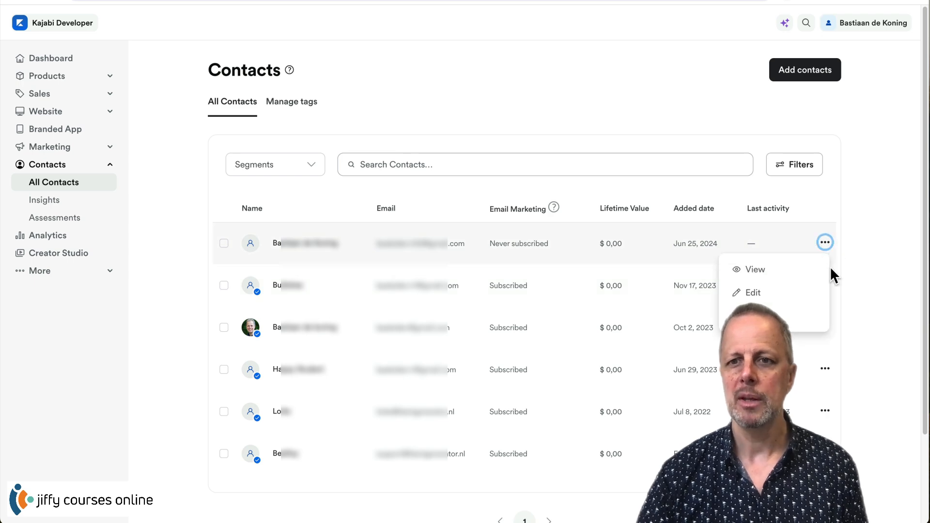
pyautogui.click(773, 316)
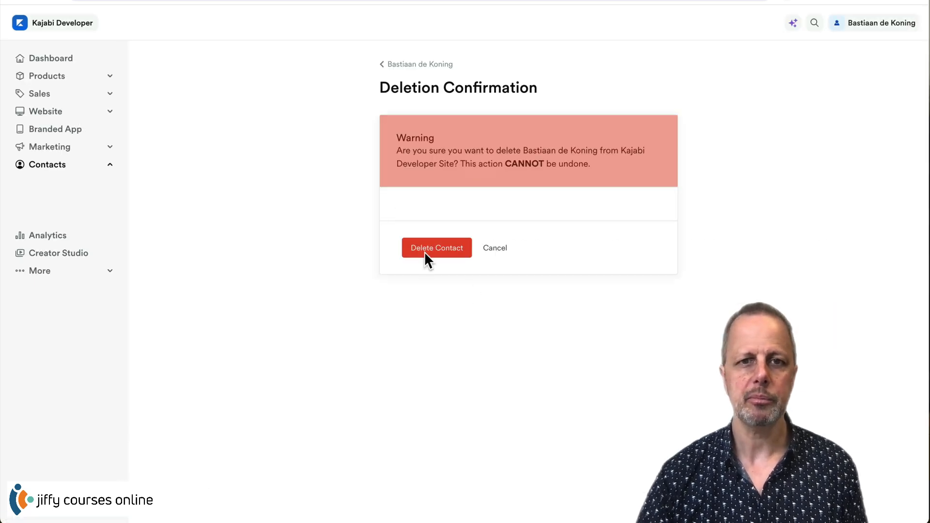
pyautogui.click(436, 248)
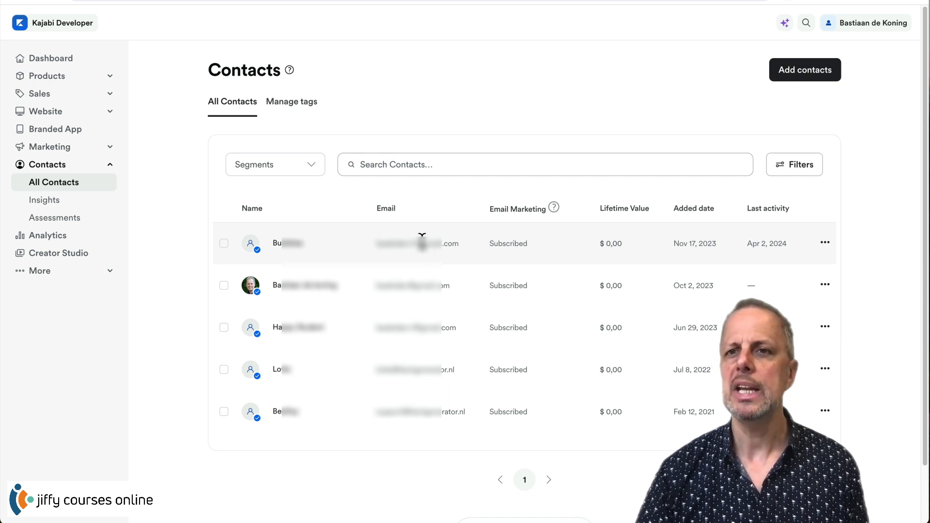
pyautogui.click(824, 71)
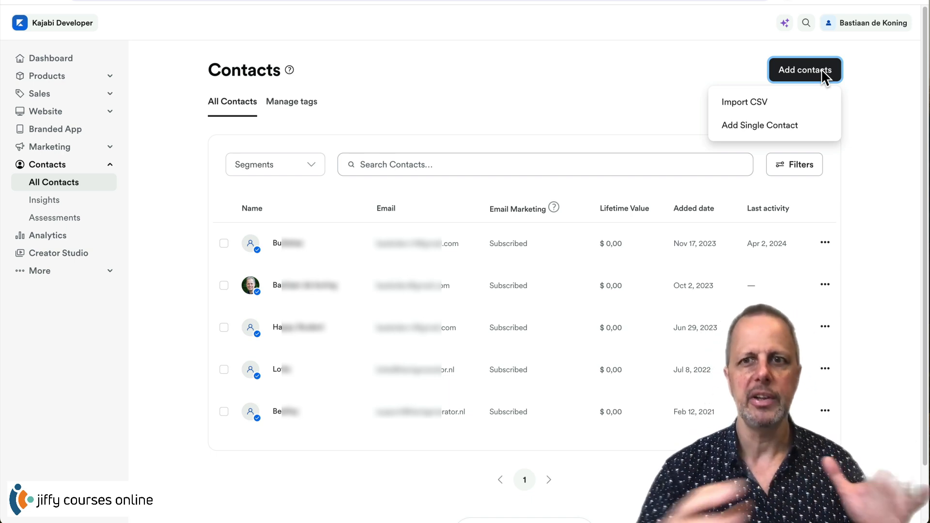
# - Start a CSV contact import using Copy/paste from file instead of uploading a file
pyautogui.click(756, 106)
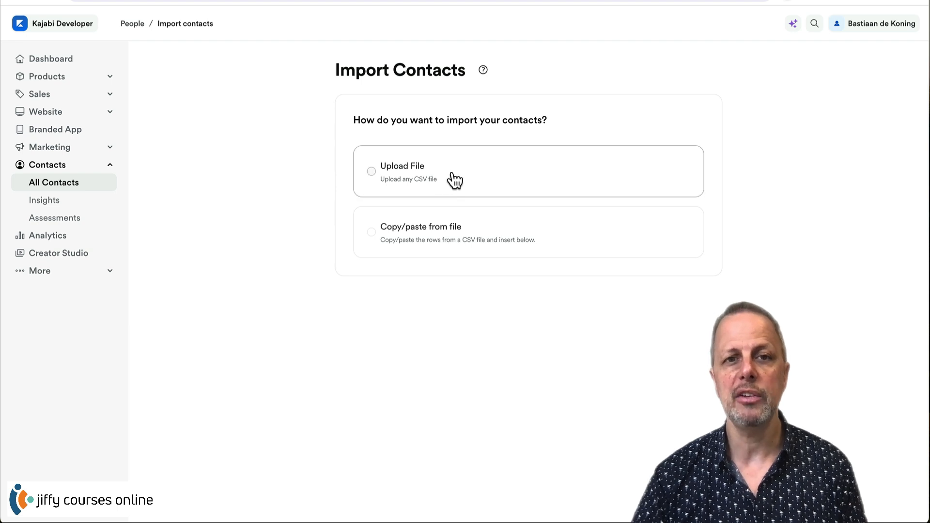
pyautogui.click(455, 181)
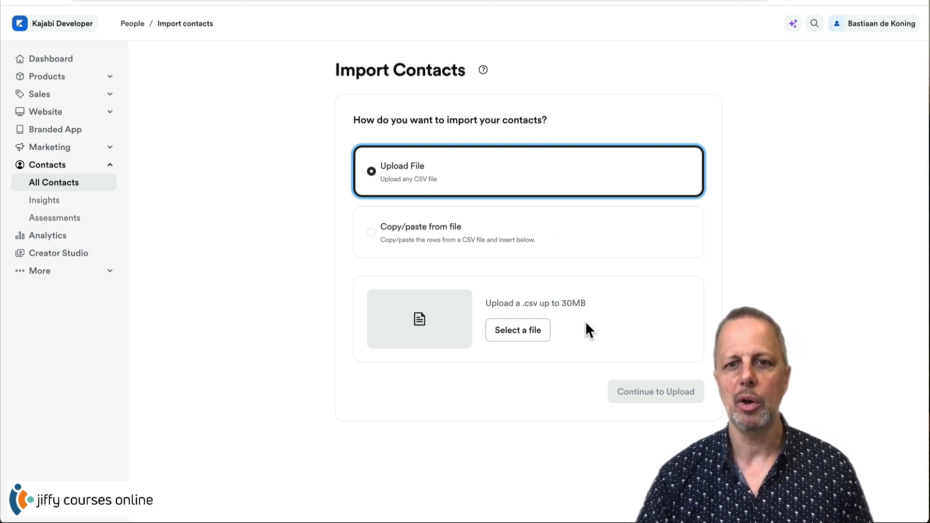
pyautogui.click(426, 236)
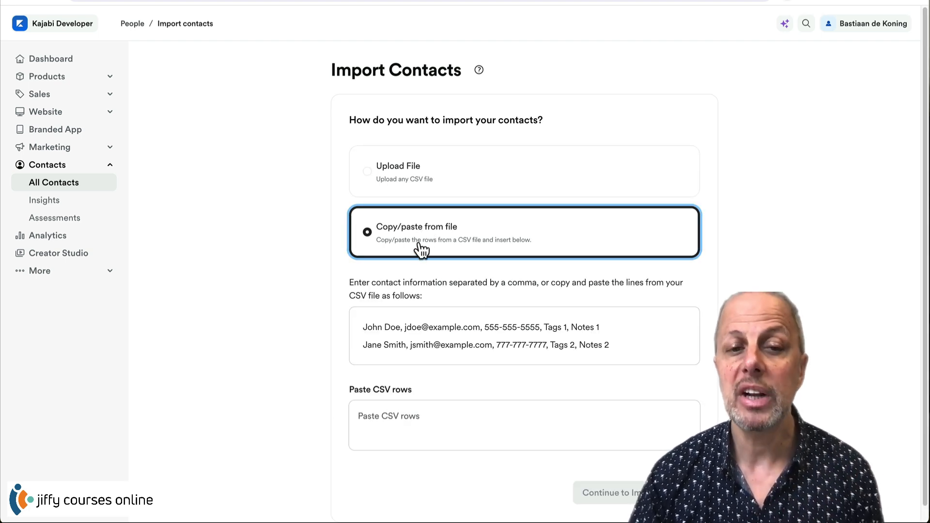
# - Review the two sample comma-separated contact lines, then bring the Finder 'demo import' folder into view
pyautogui.click(387, 413)
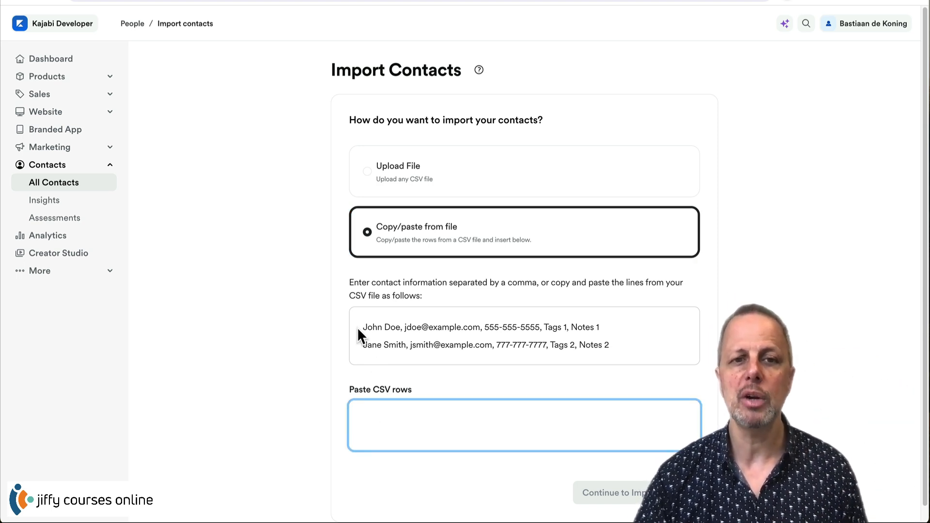
pyautogui.moveTo(356, 327); pyautogui.dragTo(623, 327)
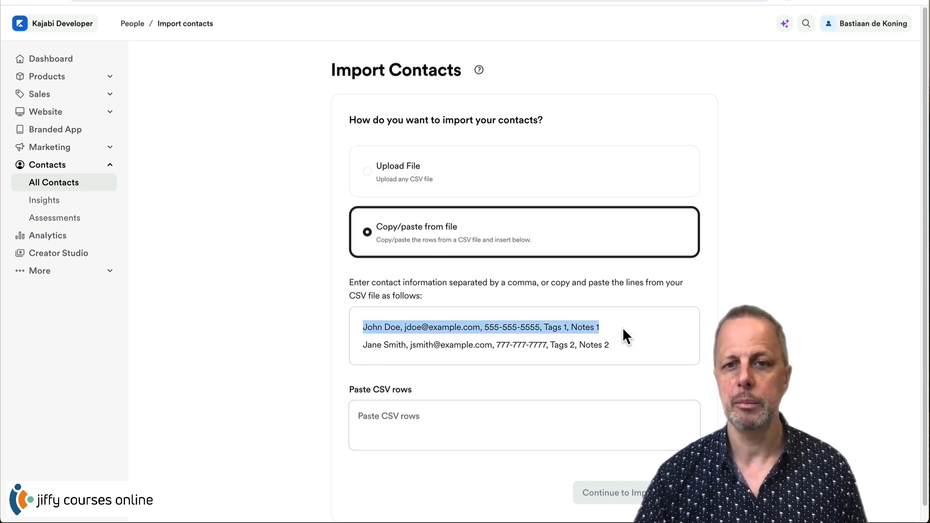
pyautogui.click(485, 323)
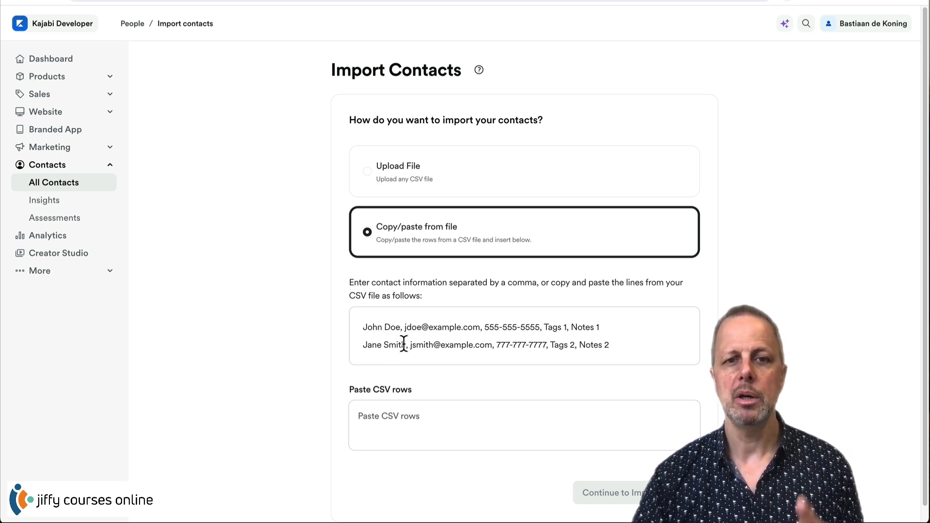
pyautogui.moveTo(410, 327); pyautogui.dragTo(541, 328)
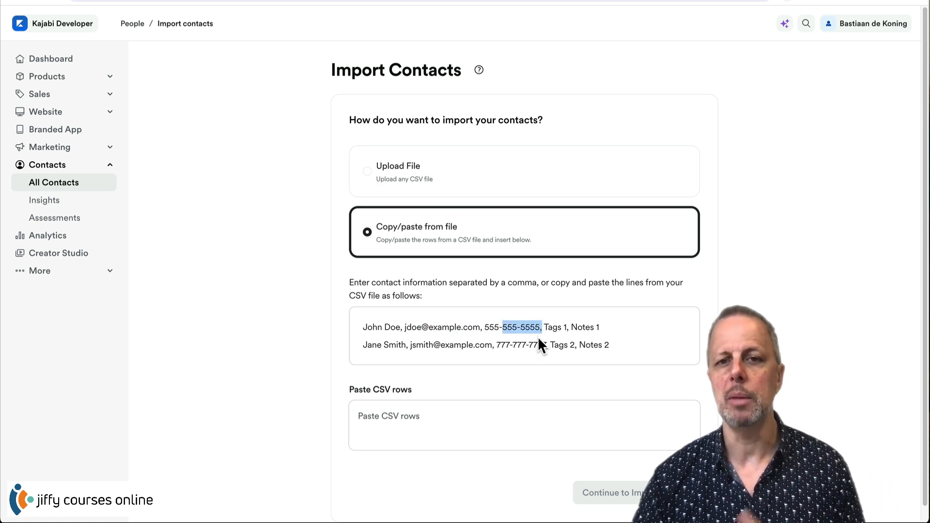
pyautogui.click(550, 328)
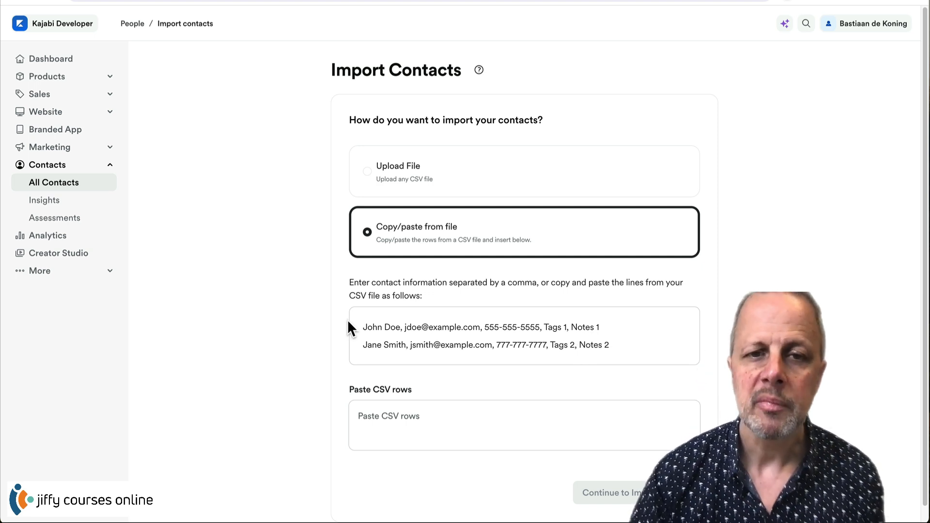
pyautogui.moveTo(362, 328); pyautogui.dragTo(616, 324)
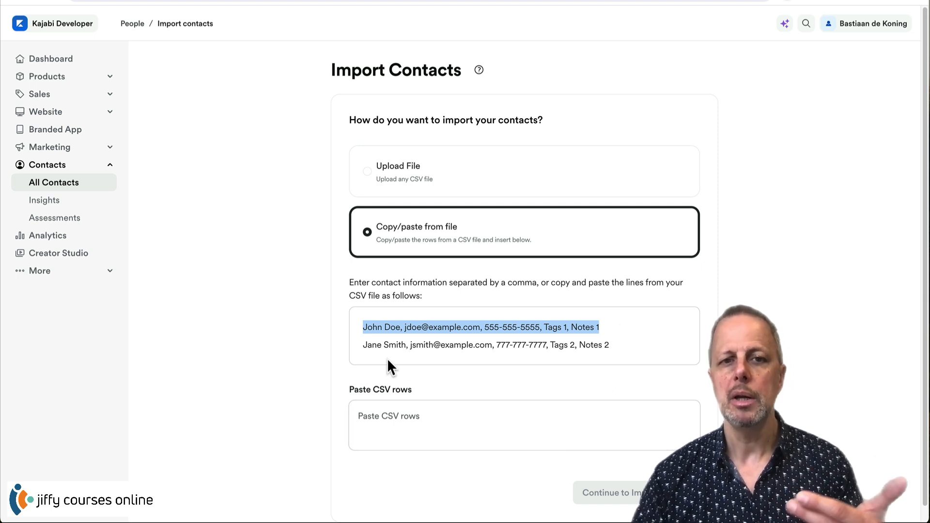
pyautogui.moveTo(368, 344); pyautogui.dragTo(632, 352)
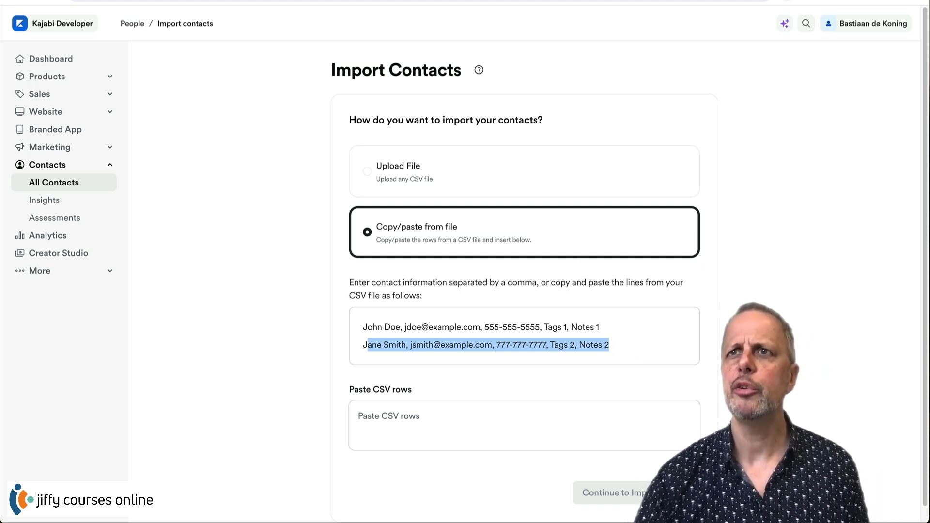
pyautogui.moveTo(388, 1); pyautogui.dragTo(338, 92)
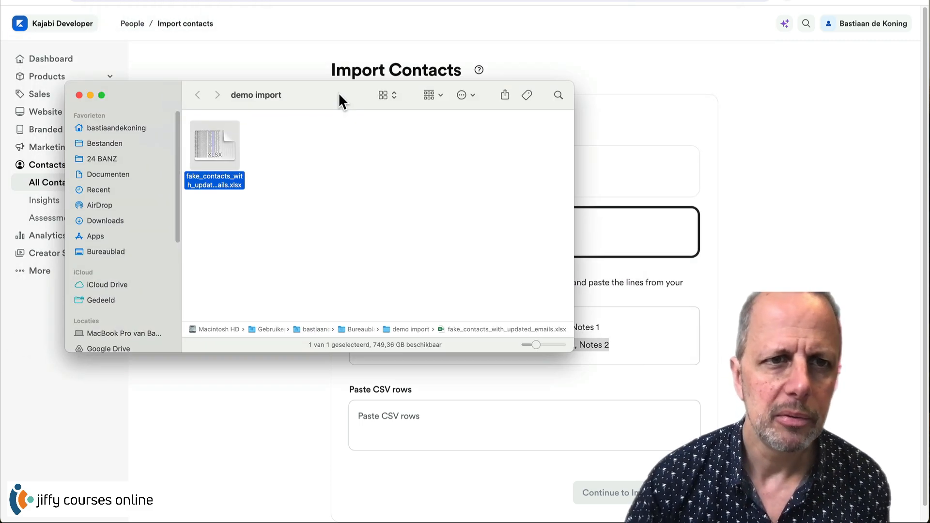
# - Open fake_contacts_with_updated_emails.xlsx, zoom to 170%, and copy contact rows A2:L9
pyautogui.doubleClick(203, 139)
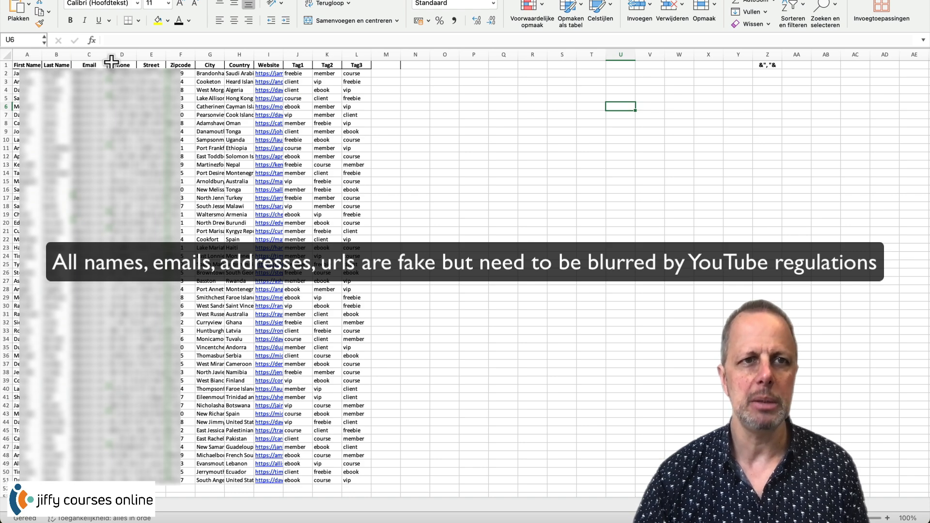
pyautogui.click(887, 518)
pyautogui.click(888, 518)
pyautogui.click(888, 518)
pyautogui.click(888, 517)
pyautogui.click(887, 518)
pyautogui.click(887, 517)
pyautogui.click(887, 518)
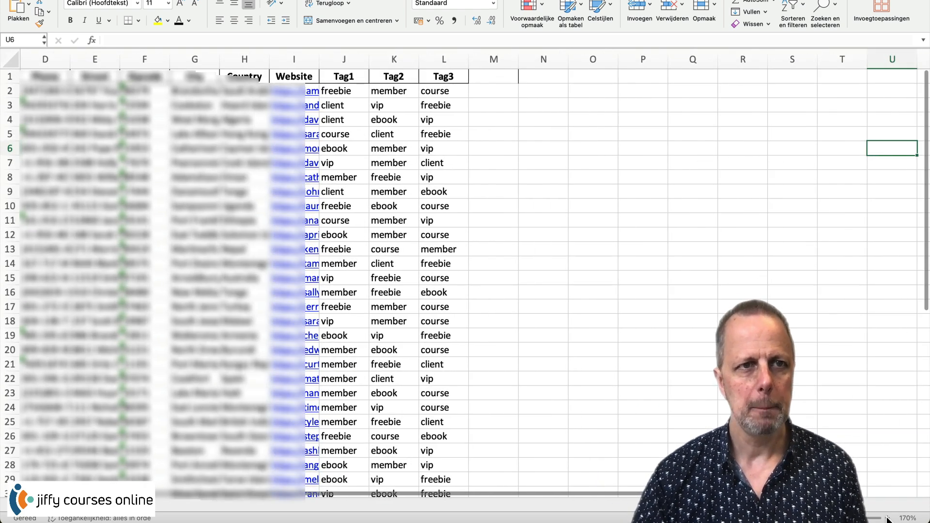
pyautogui.moveTo(634, 494); pyautogui.dragTo(529, 505)
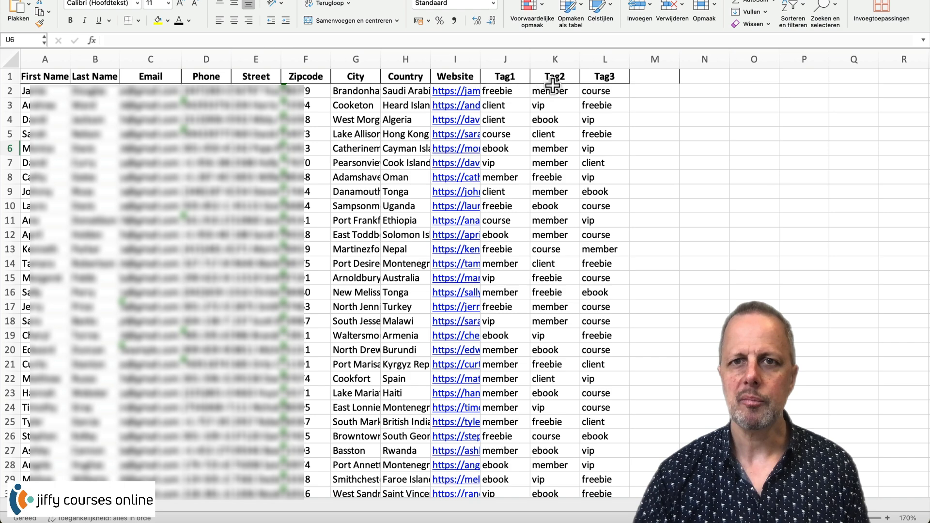
pyautogui.moveTo(32, 91); pyautogui.dragTo(593, 192)
pyautogui.press('cmd+c')
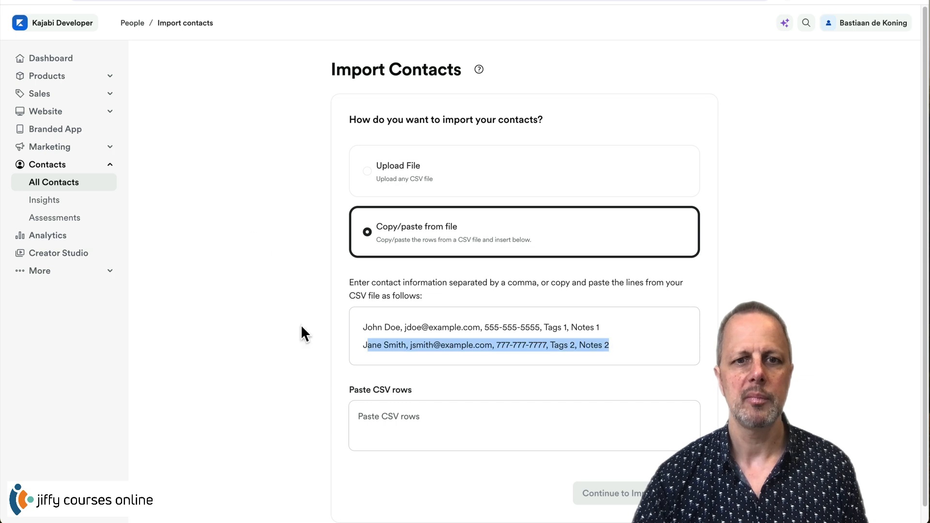
pyautogui.click(416, 423)
pyautogui.press('cmd+v')
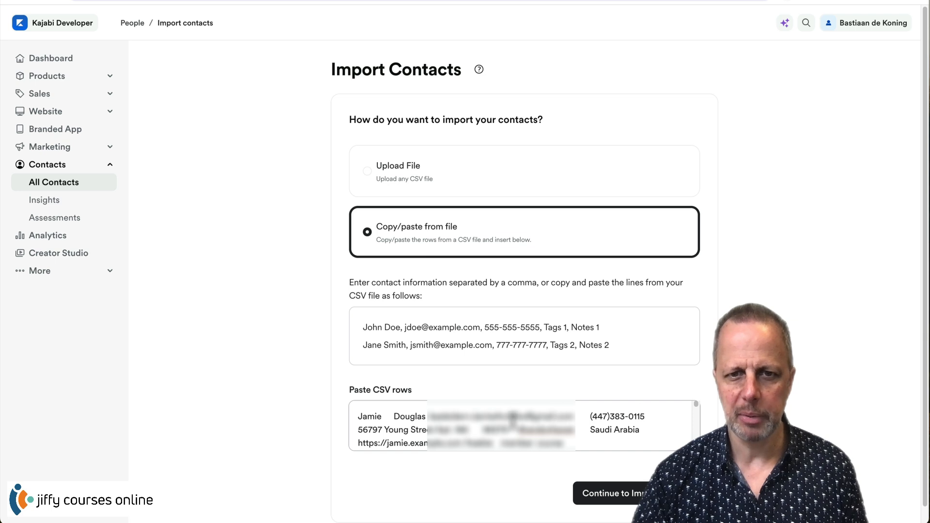
pyautogui.scroll(-5, 562, 414)
pyautogui.scroll(-2, 512, 419)
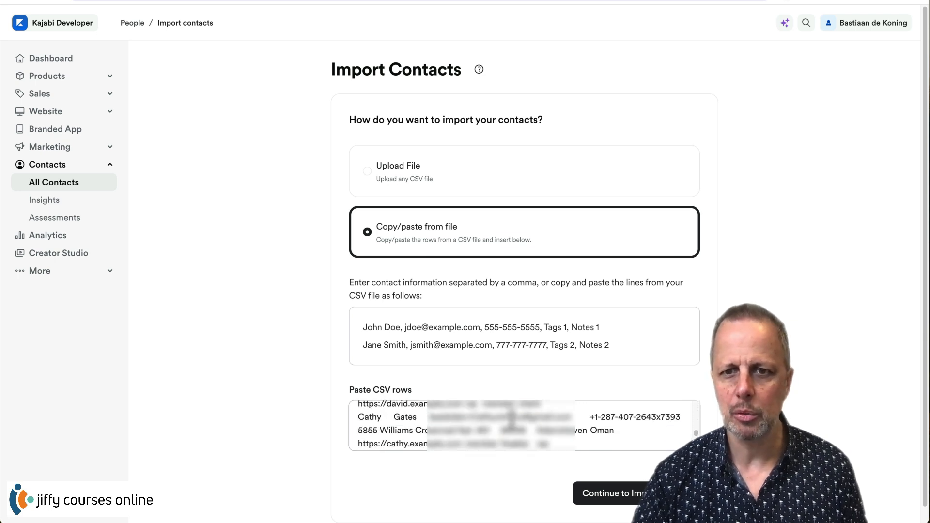
pyautogui.scroll(2, 512, 418)
pyautogui.click(512, 419)
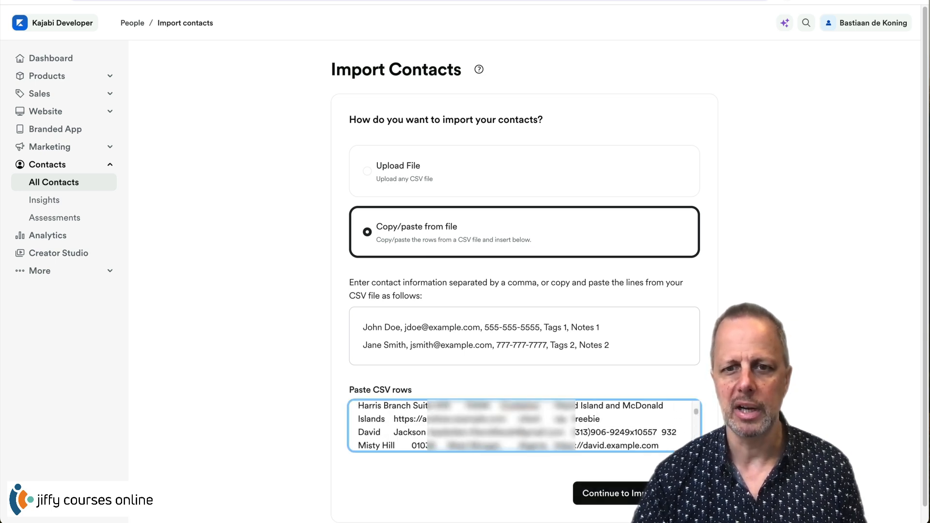
pyautogui.click(571, 390)
pyautogui.hotkey('ctrl', 'a')
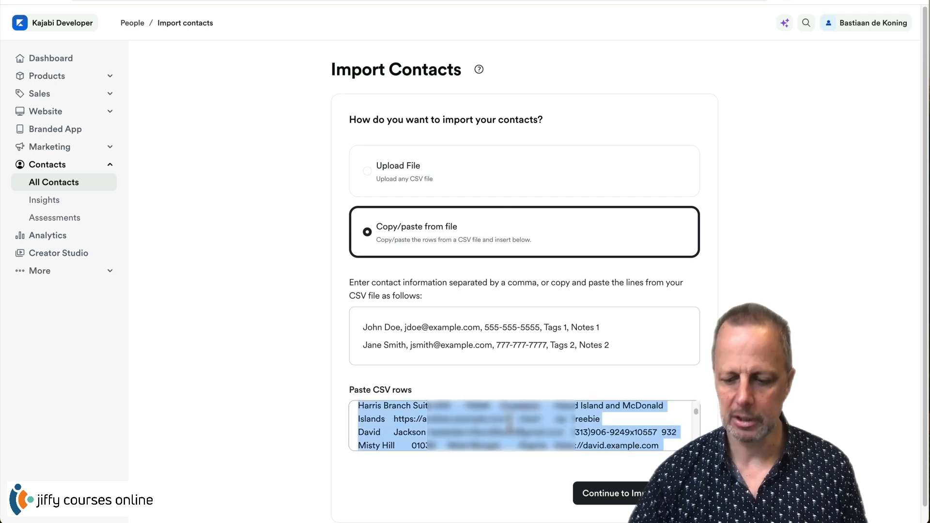
pyautogui.press('BackSpace')
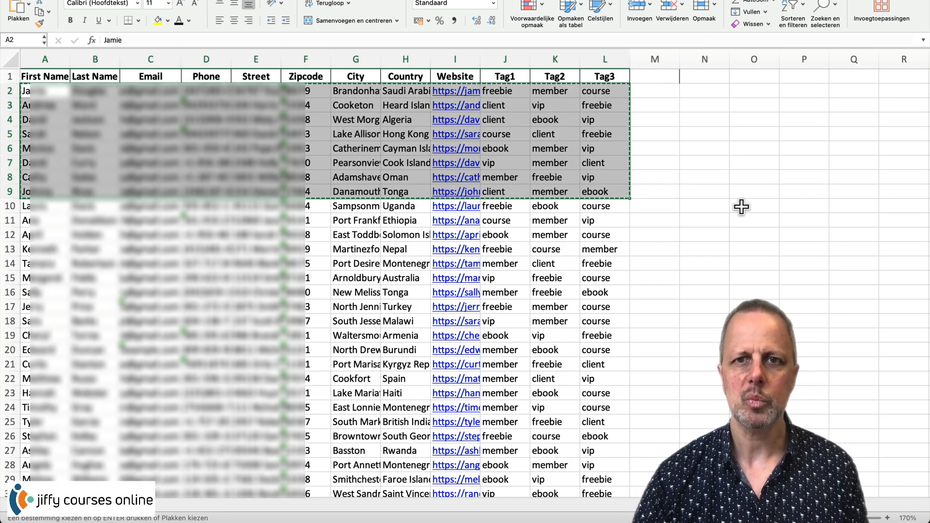
# - Add the heading IMPORT in cell N1
pyautogui.click(734, 219)
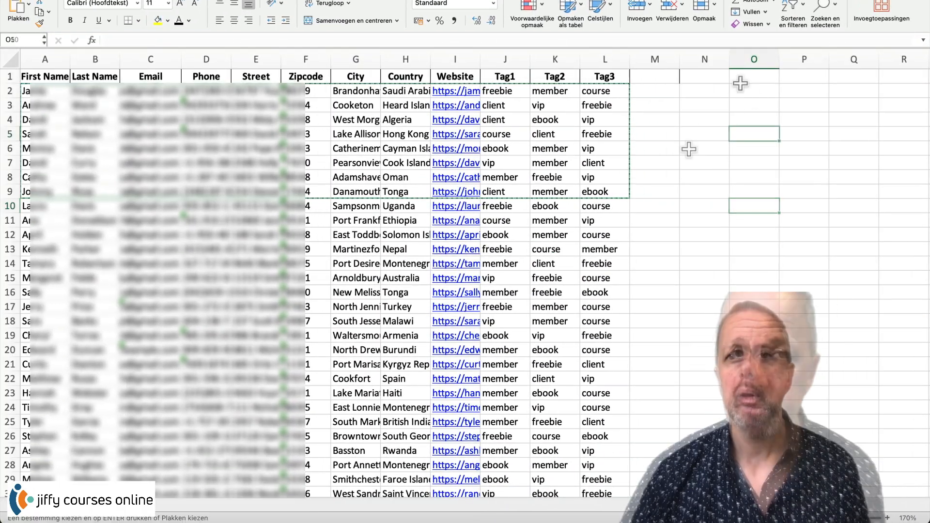
pyautogui.click(700, 78)
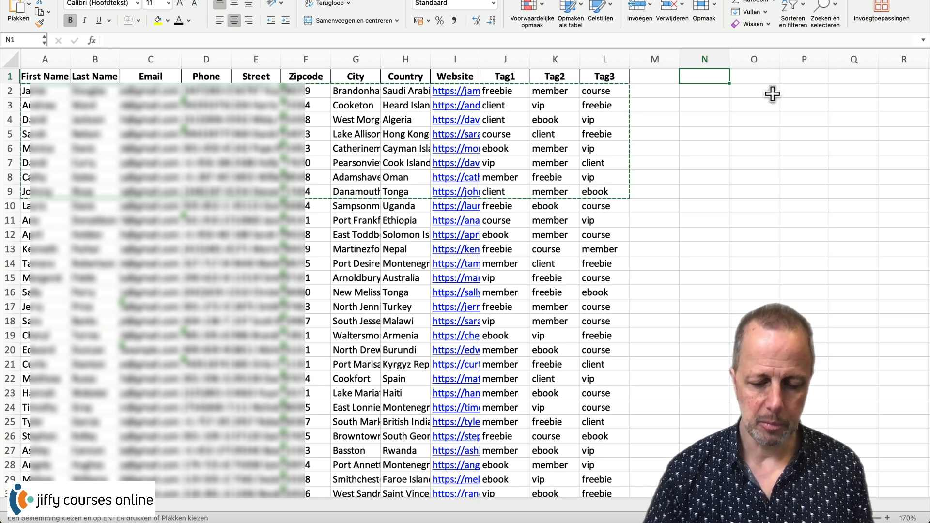
pyautogui.write('IMPORT')
pyautogui.press('Return')
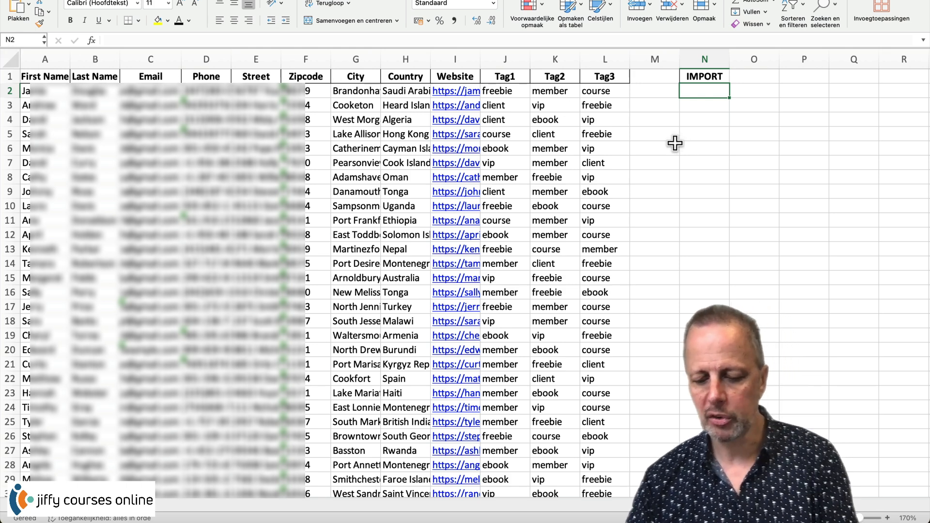
# - Begin a formula in N2 that starts =A2& followed by a quoted string
pyautogui.write('=')
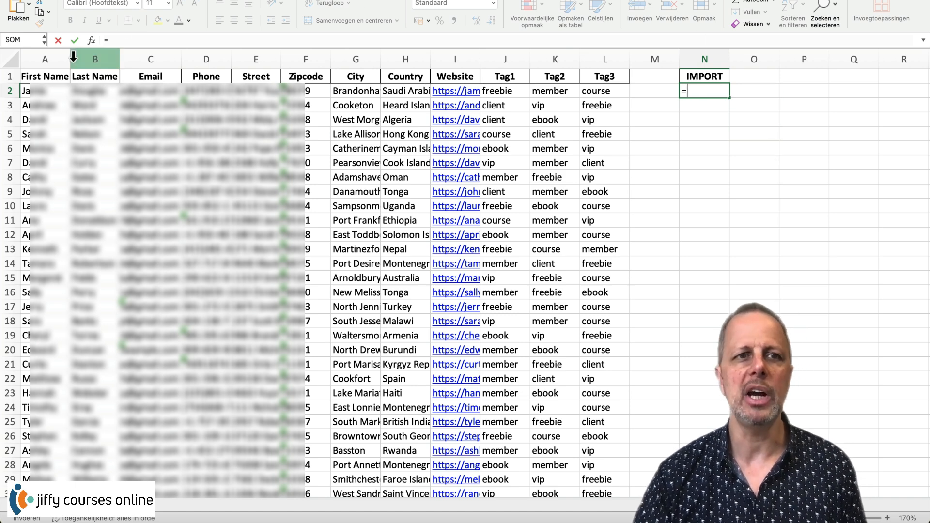
pyautogui.click(46, 90)
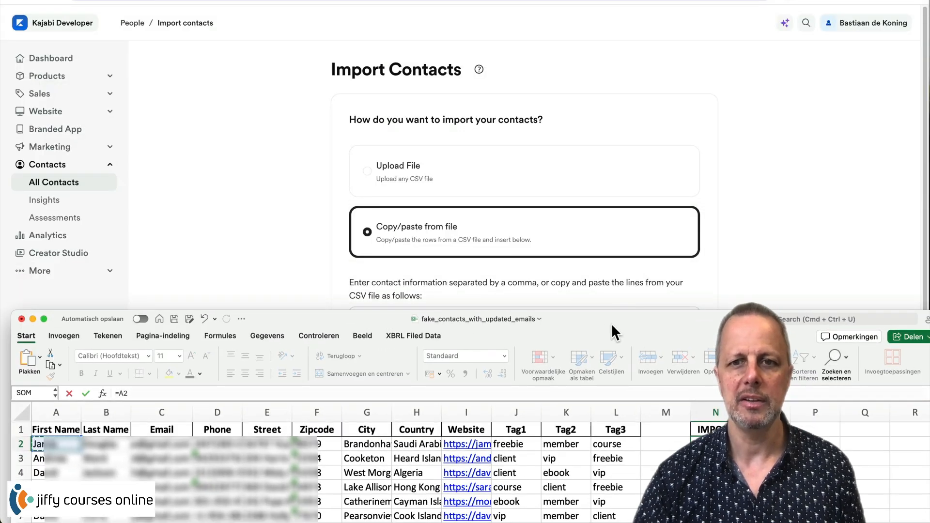
pyautogui.moveTo(611, 324); pyautogui.dragTo(577, 379)
pyautogui.moveTo(667, 380); pyautogui.dragTo(614, 51)
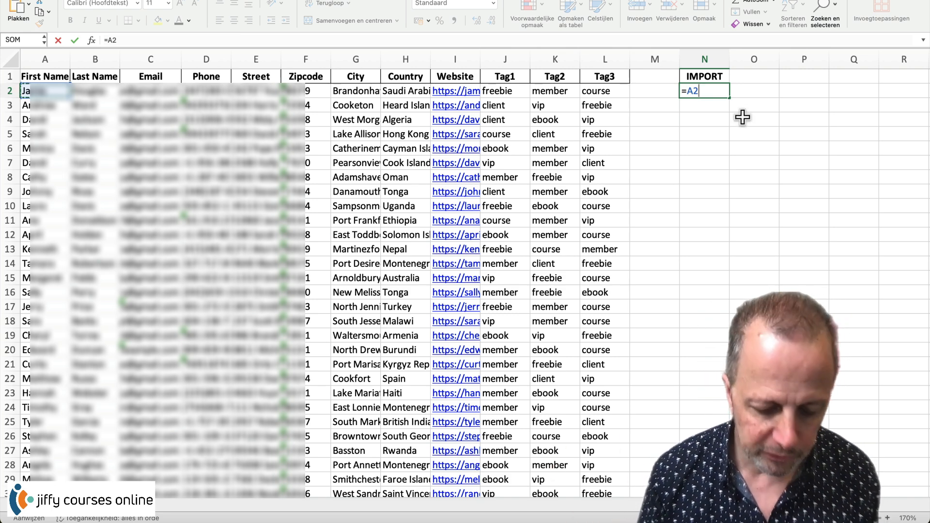
pyautogui.write('&')
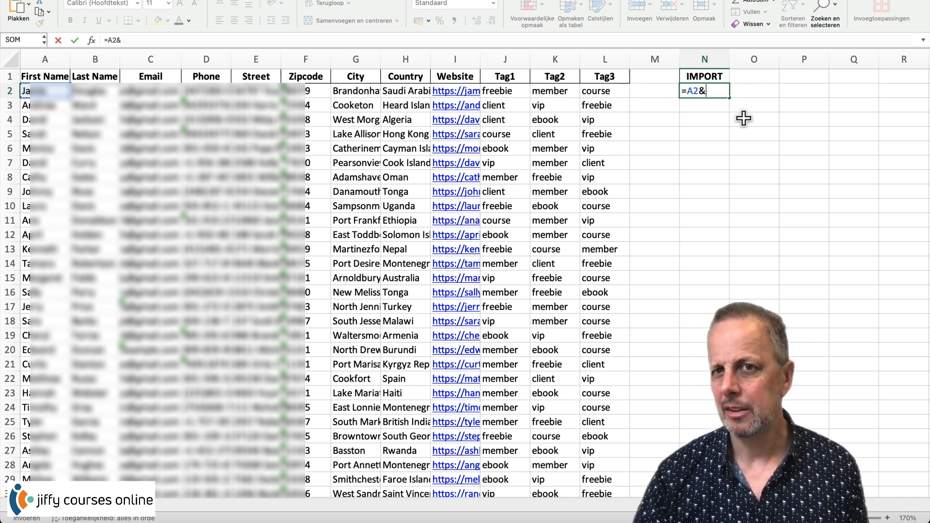
pyautogui.write('"')
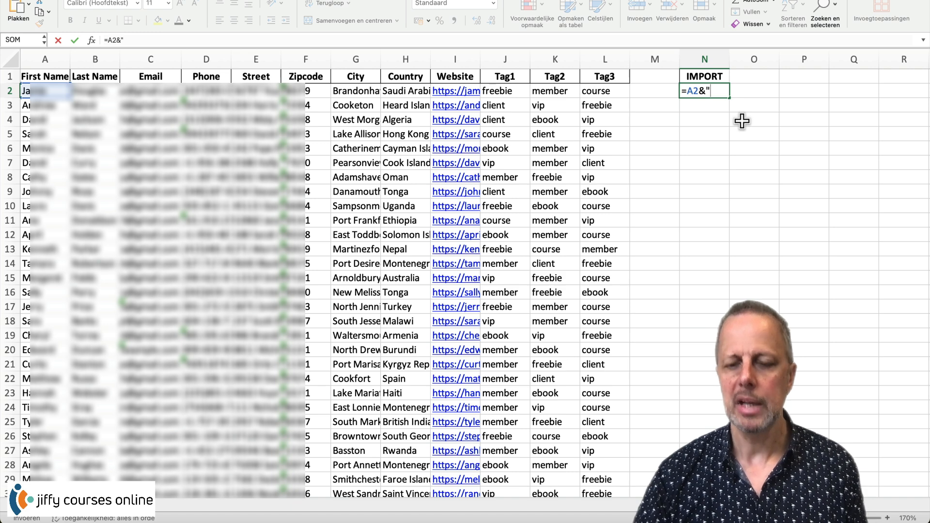
pyautogui.write('skhdfjshkdjfhs"&')
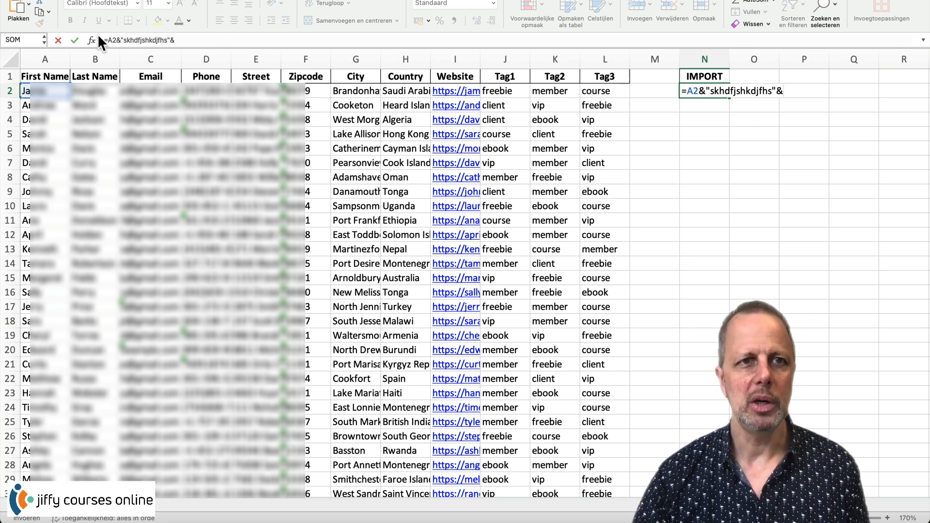
# - Correct N2's formula to =A2&" "&B2, joining first and last name with a space
pyautogui.moveTo(166, 41); pyautogui.dragTo(122, 41)
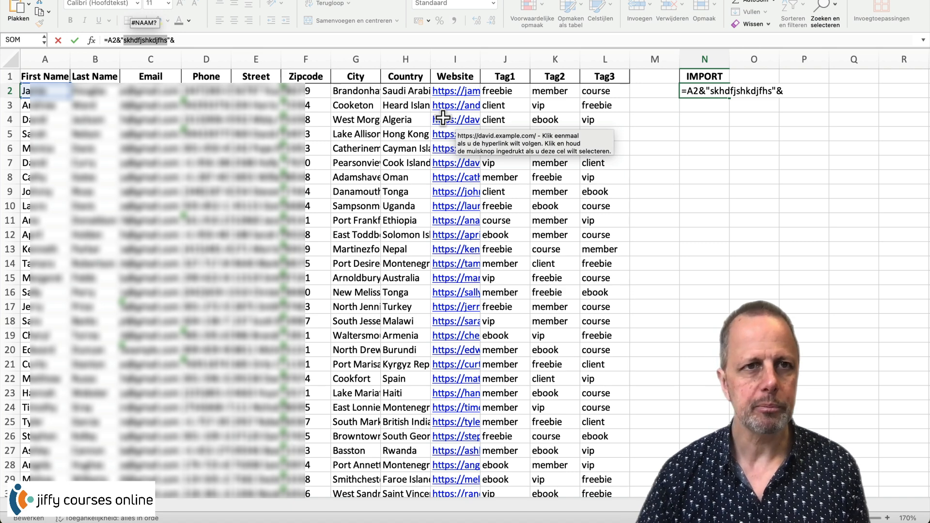
pyautogui.press('BackSpace')
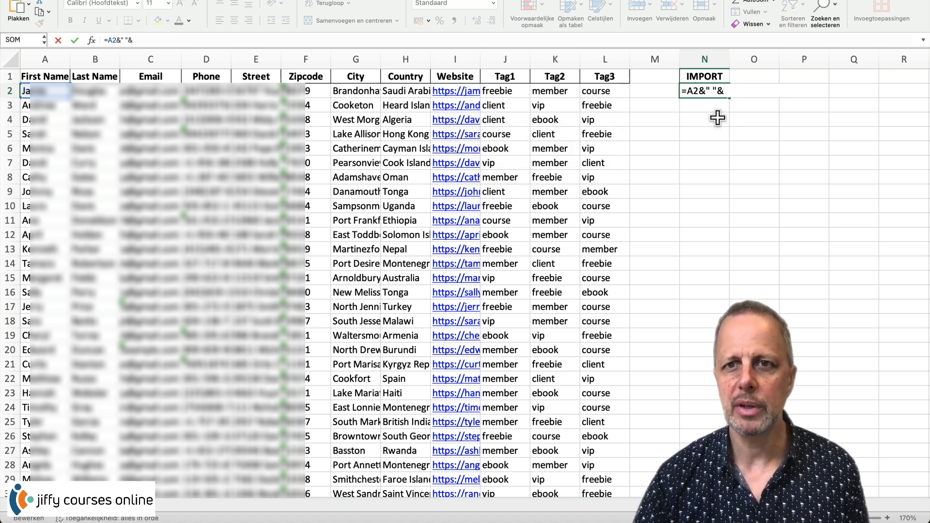
pyautogui.moveTo(134, 39); pyautogui.dragTo(124, 40)
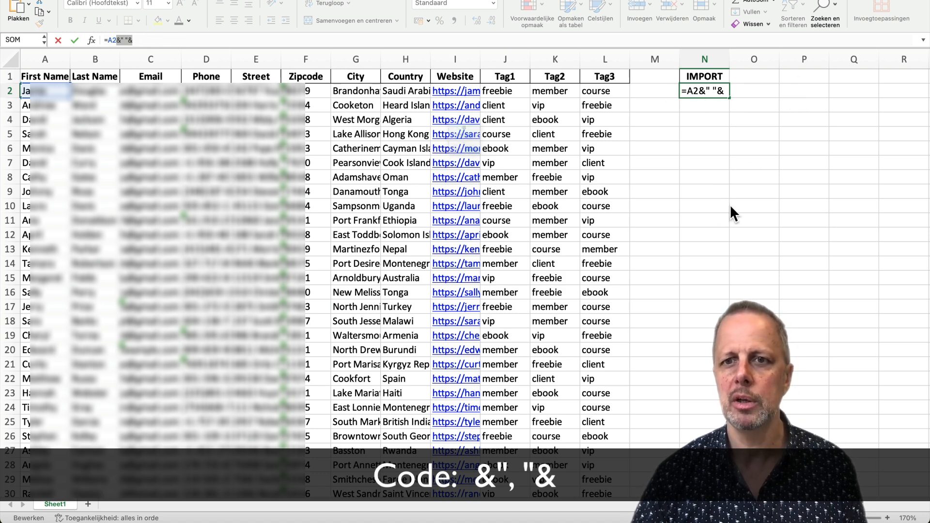
pyautogui.press('Return')
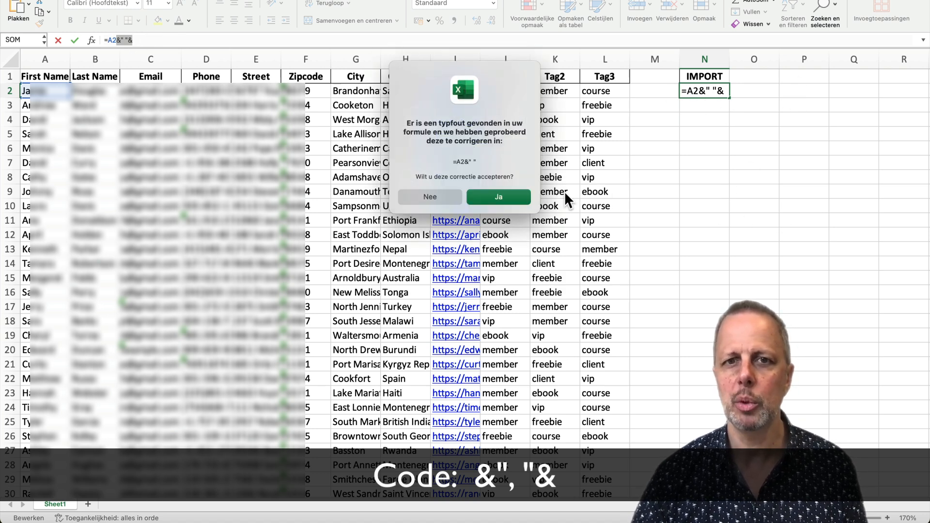
pyautogui.click(426, 194)
pyautogui.click(484, 228)
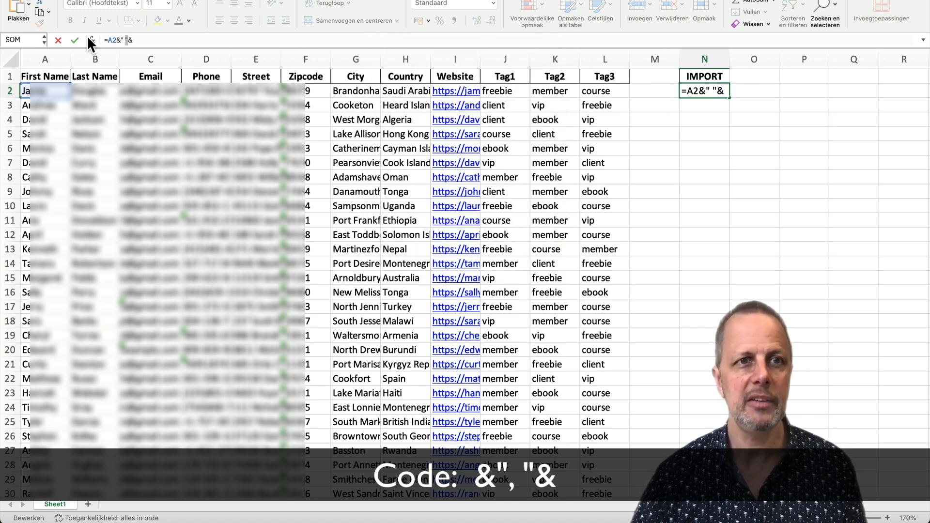
pyautogui.click(78, 94)
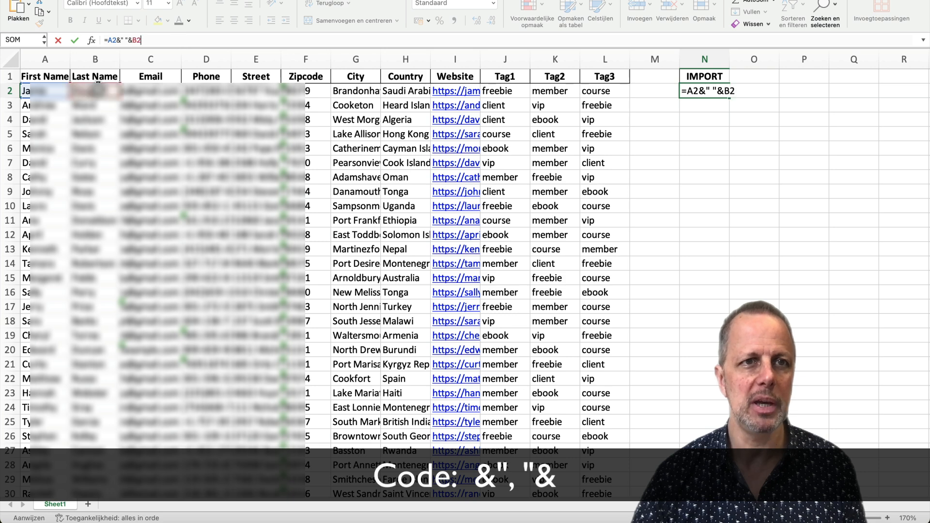
pyautogui.press('Return')
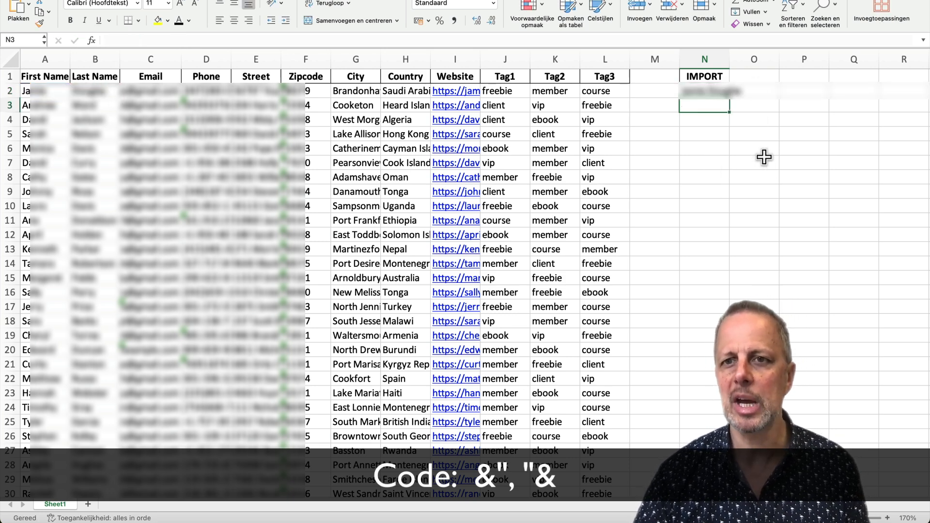
pyautogui.click(751, 164)
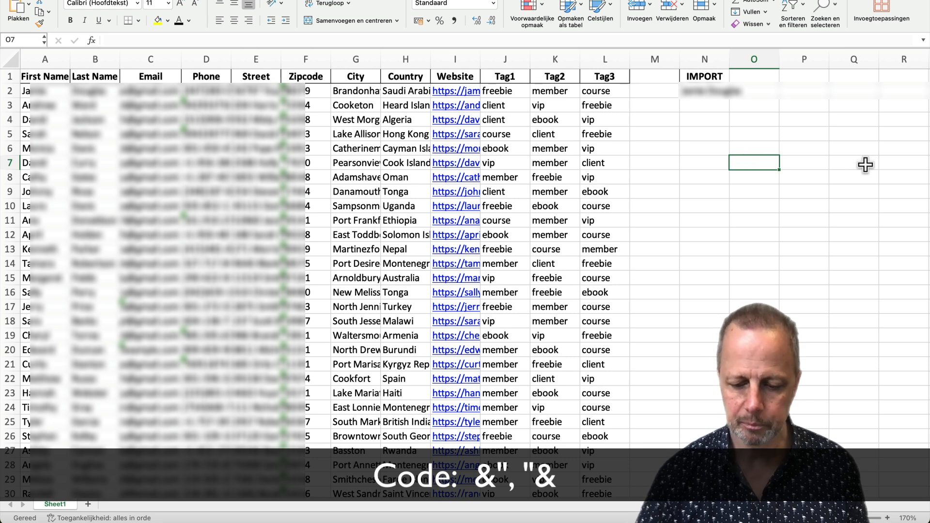
# - Enter the separator snippet &", "& in O7 and give it a light red fill
pyautogui.write('&",')
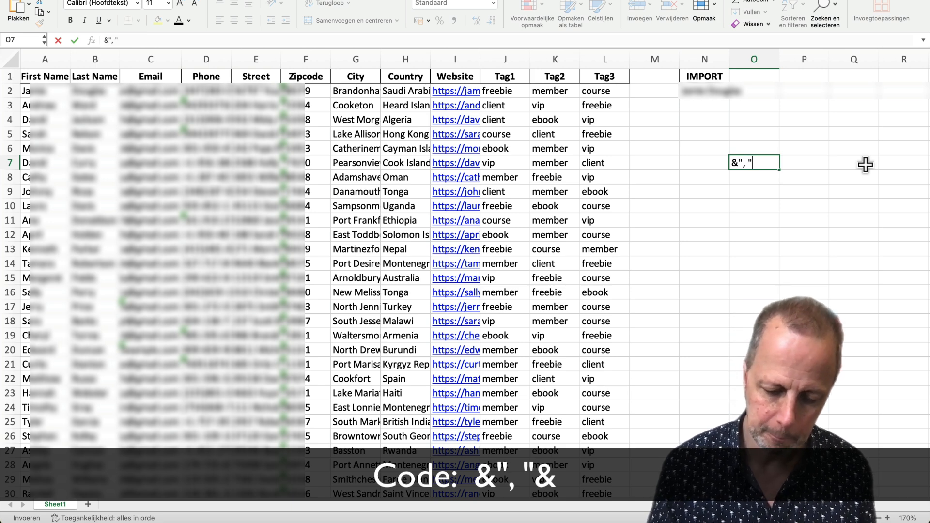
pyautogui.write('&')
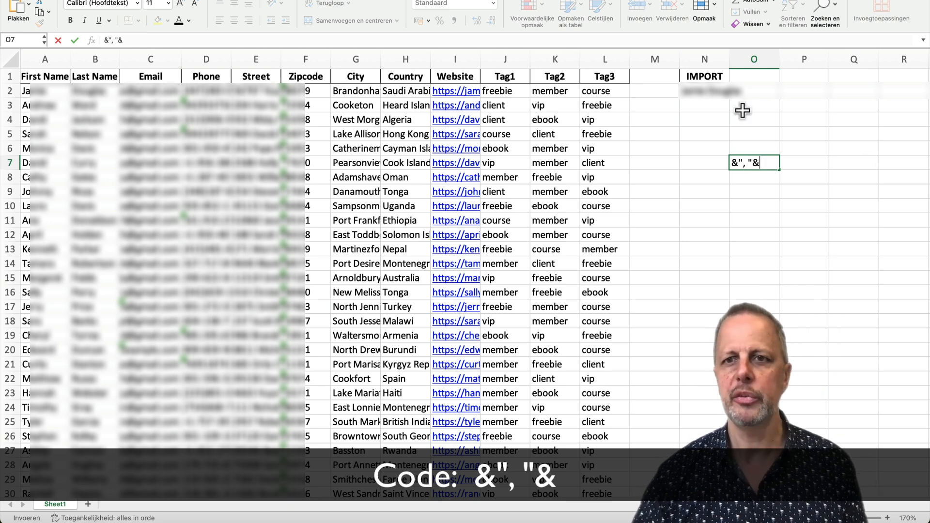
pyautogui.click(758, 212)
pyautogui.click(756, 163)
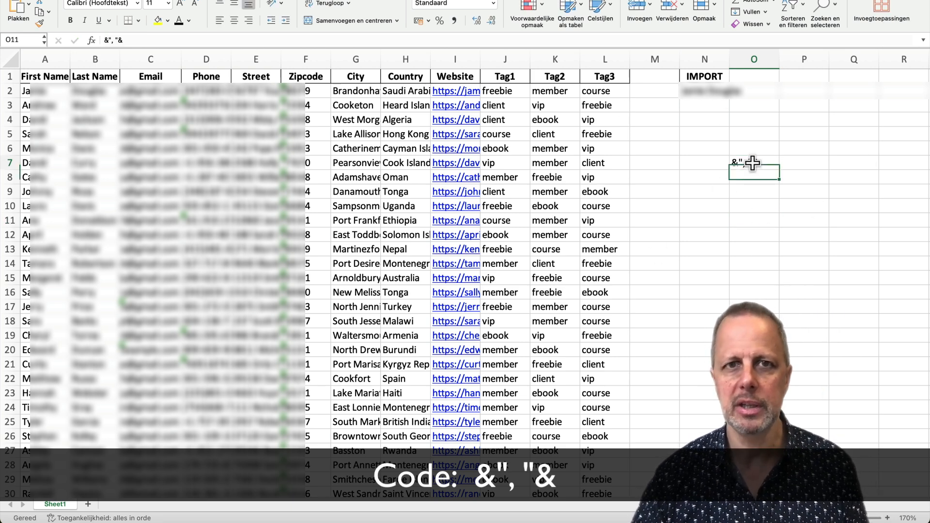
pyautogui.click(158, 21)
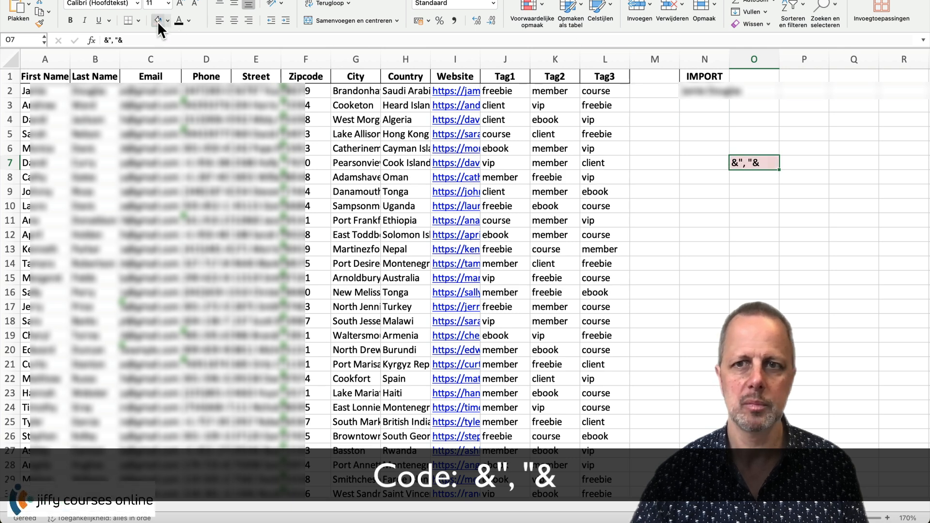
pyautogui.click(753, 242)
pyautogui.click(771, 163)
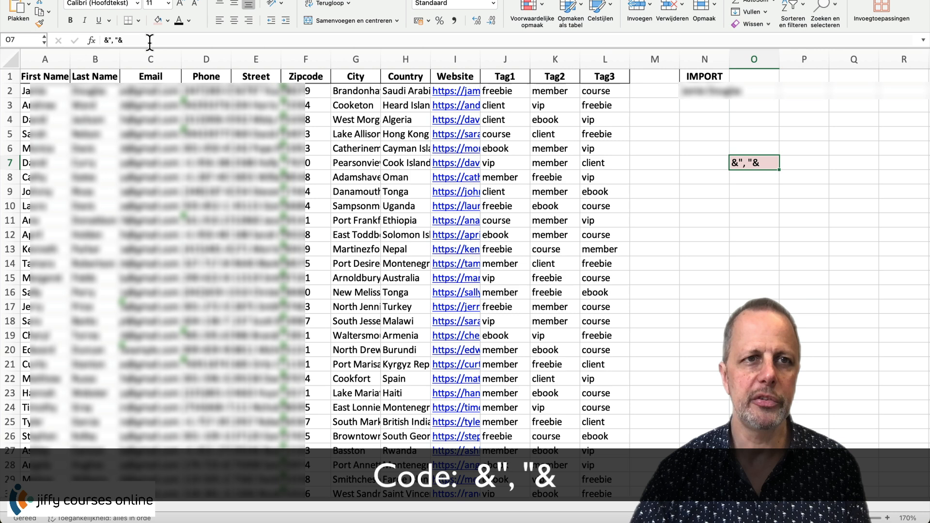
# - Copy the &", "& separator text from O7's formula bar for reuse
pyautogui.moveTo(124, 40); pyautogui.dragTo(90, 45)
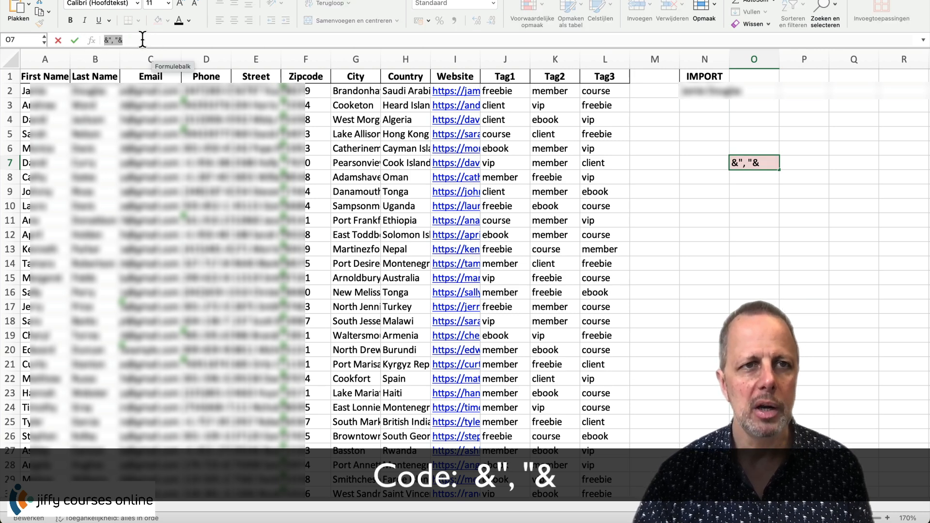
pyautogui.rightClick(108, 41)
pyautogui.click(131, 62)
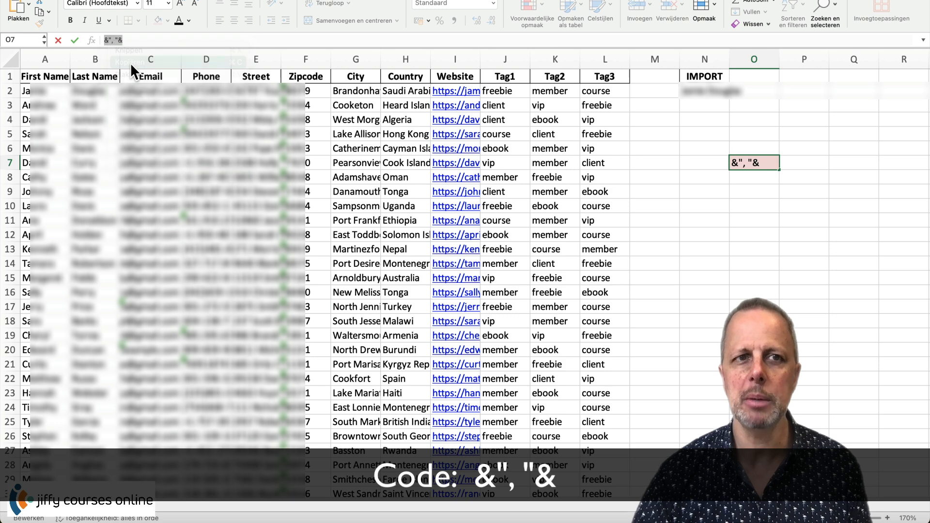
pyautogui.click(816, 245)
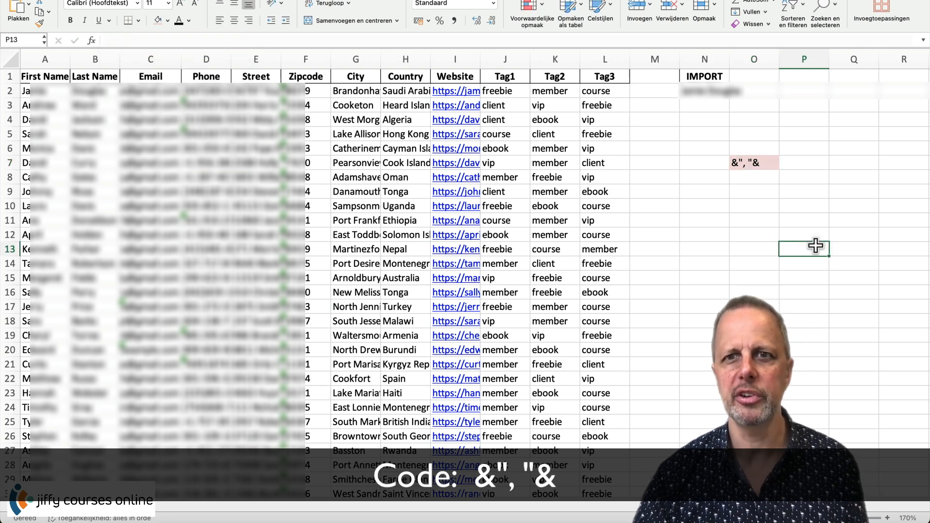
pyautogui.click(707, 94)
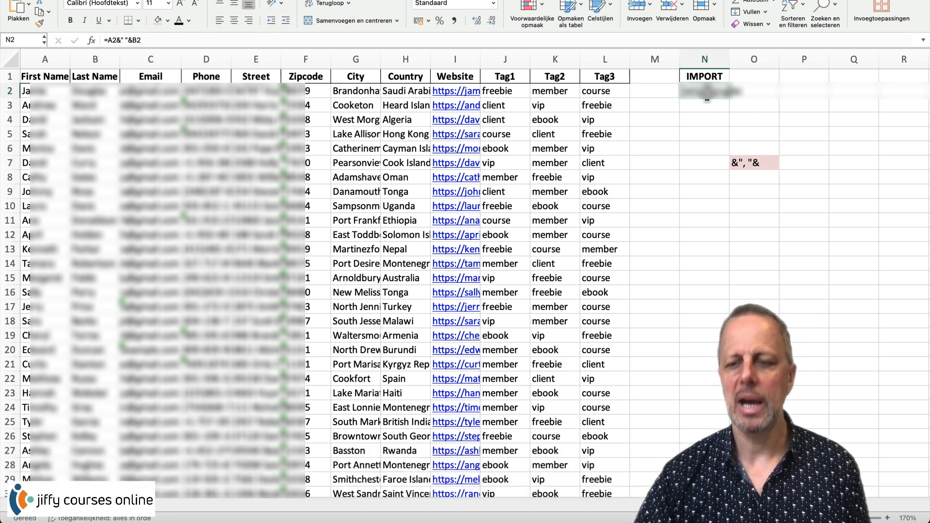
# - Rewrite N2 as =A2&", "&B2&", "&C2&", "&H2&", "&I2 joining name, email, country and website
pyautogui.press('Delete')
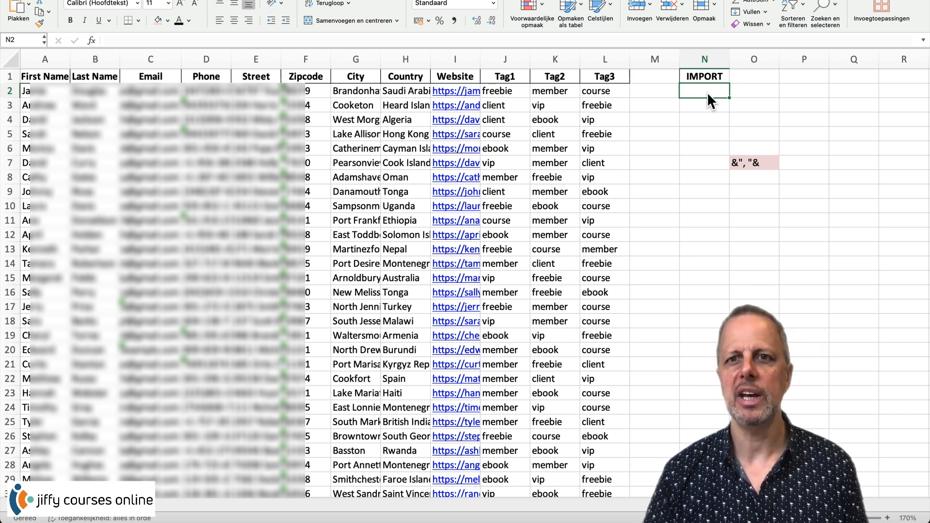
pyautogui.write('=')
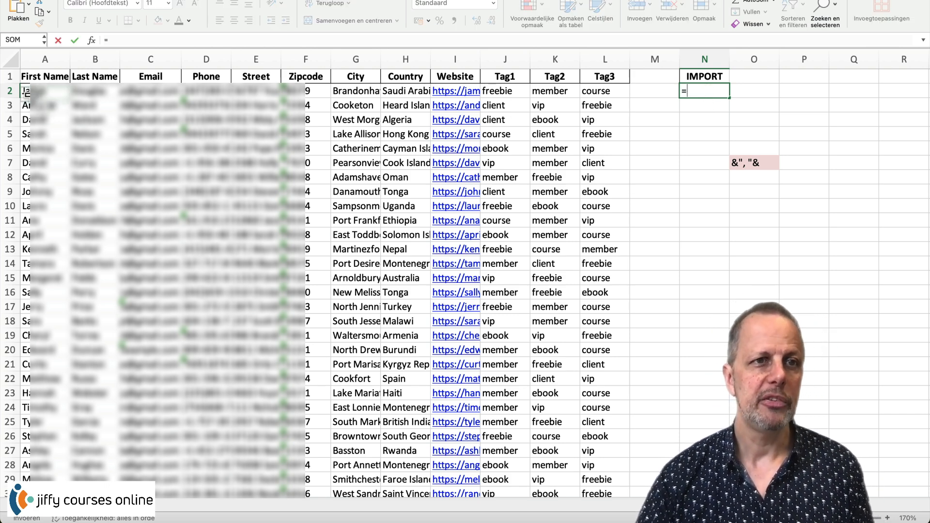
pyautogui.click(27, 92)
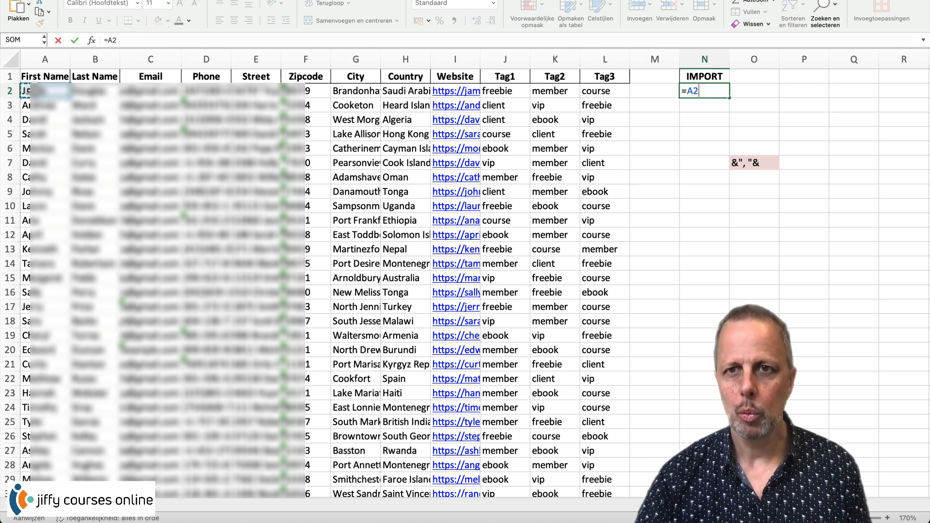
pyautogui.write('&", "&')
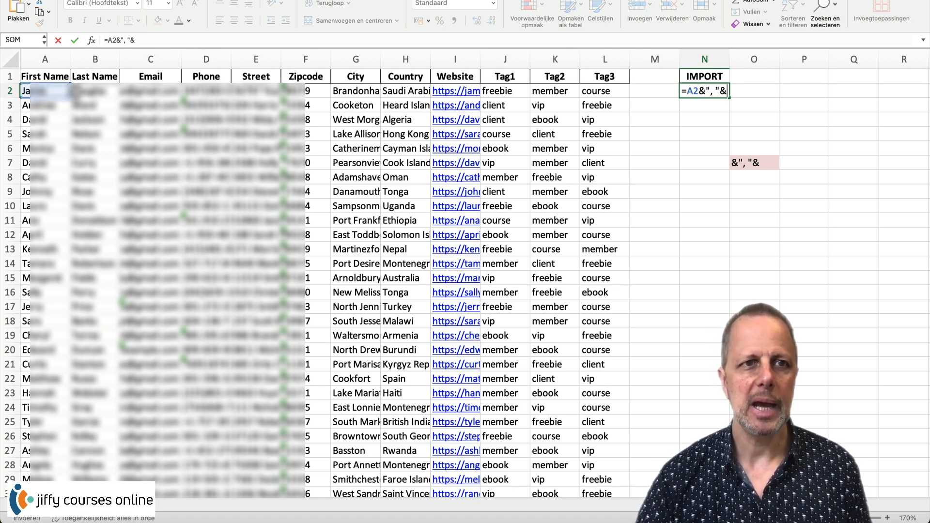
pyautogui.click(86, 90)
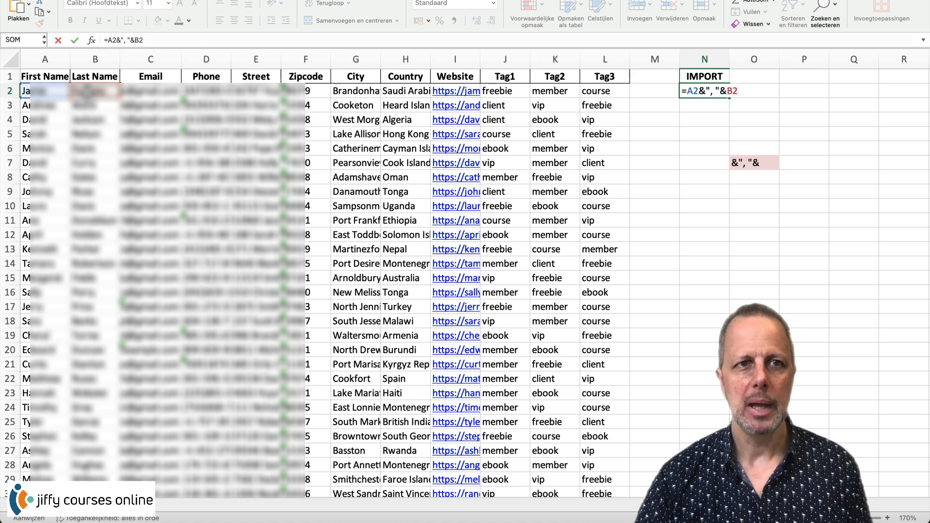
pyautogui.write('&", "&')
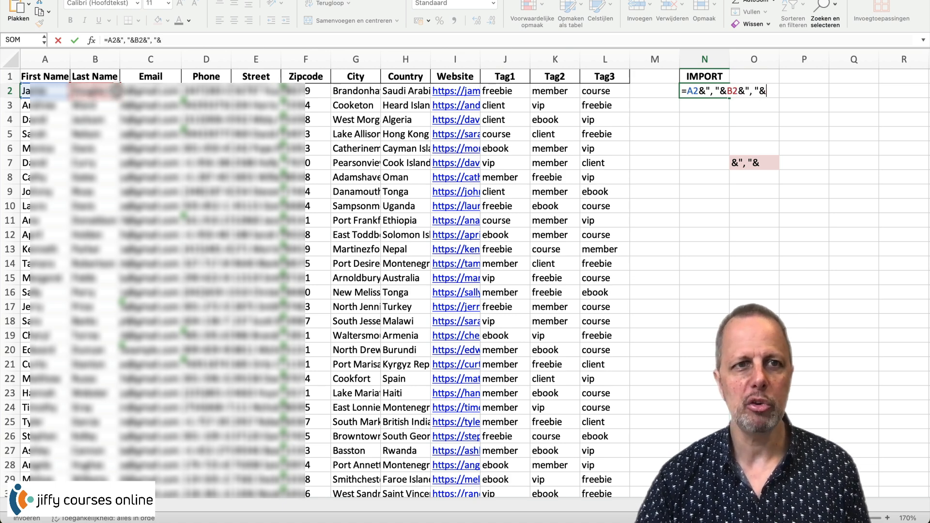
pyautogui.click(153, 91)
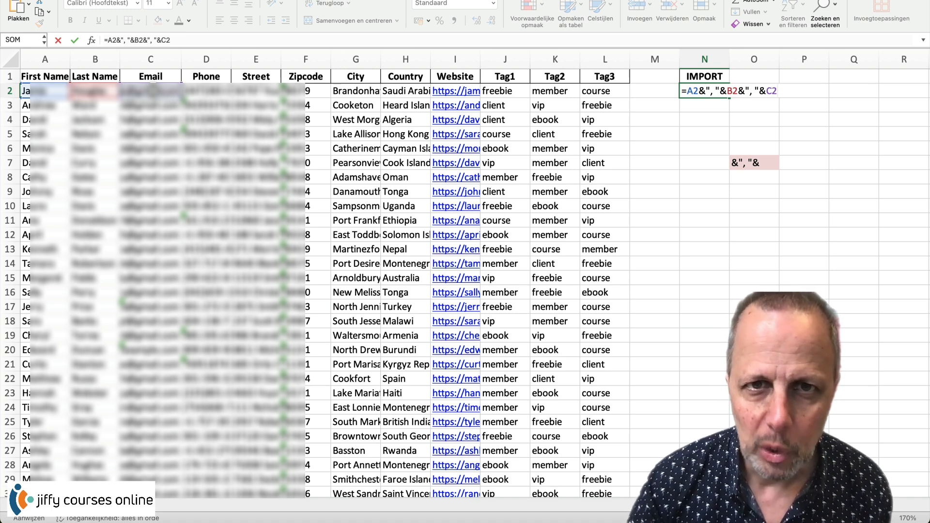
pyautogui.press('super+v')
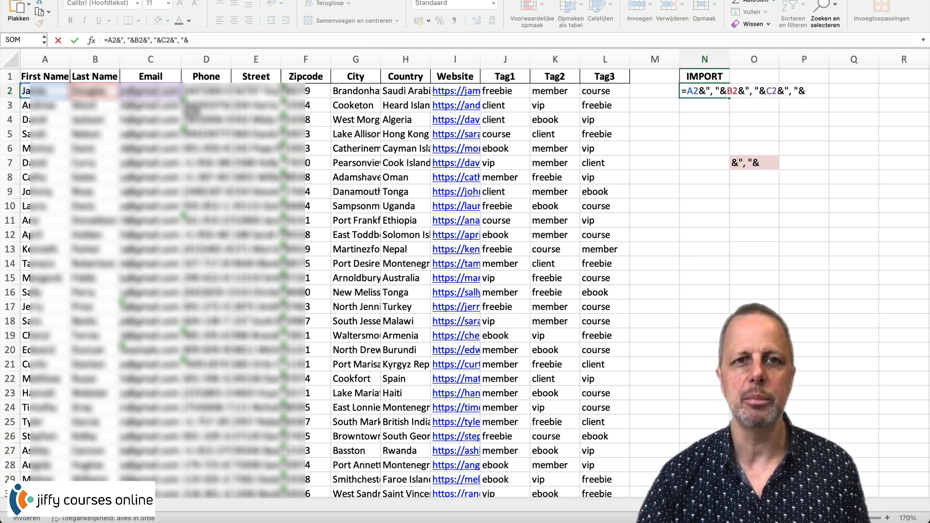
pyautogui.click(407, 92)
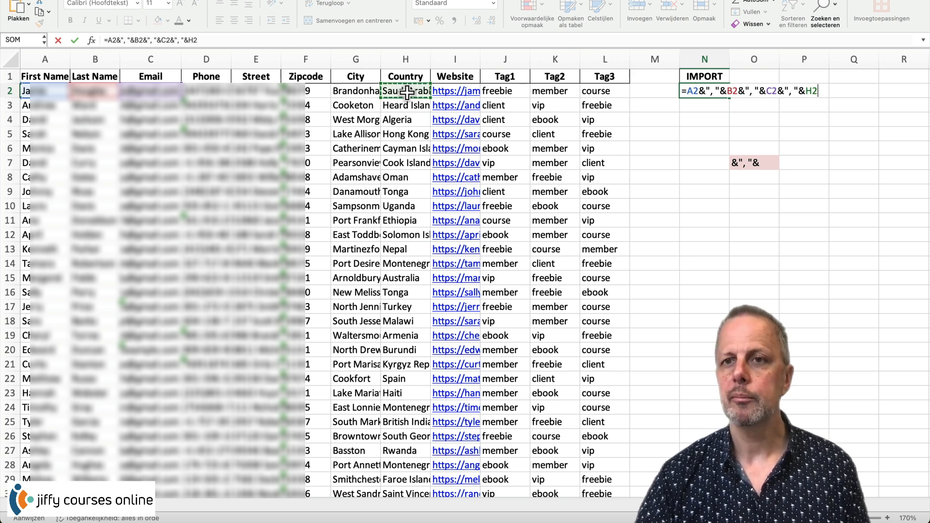
pyautogui.press('super+v')
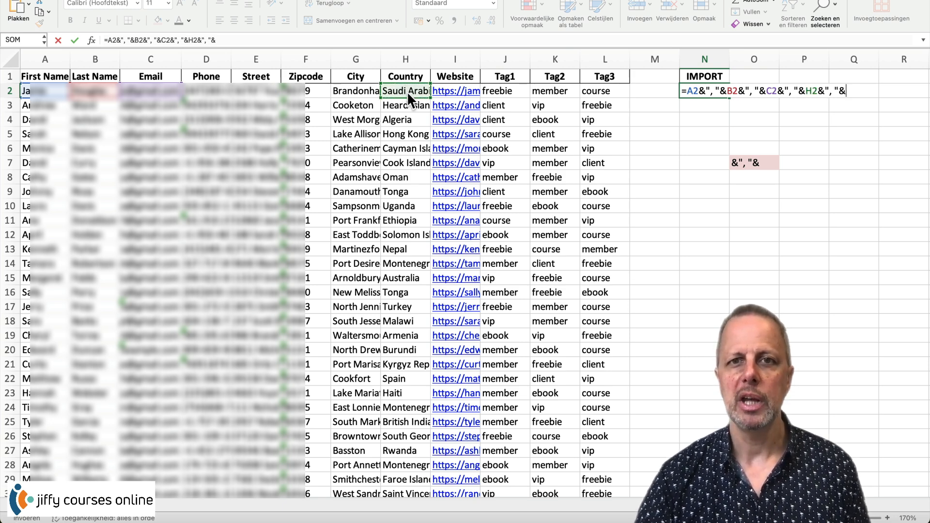
pyautogui.click(458, 91)
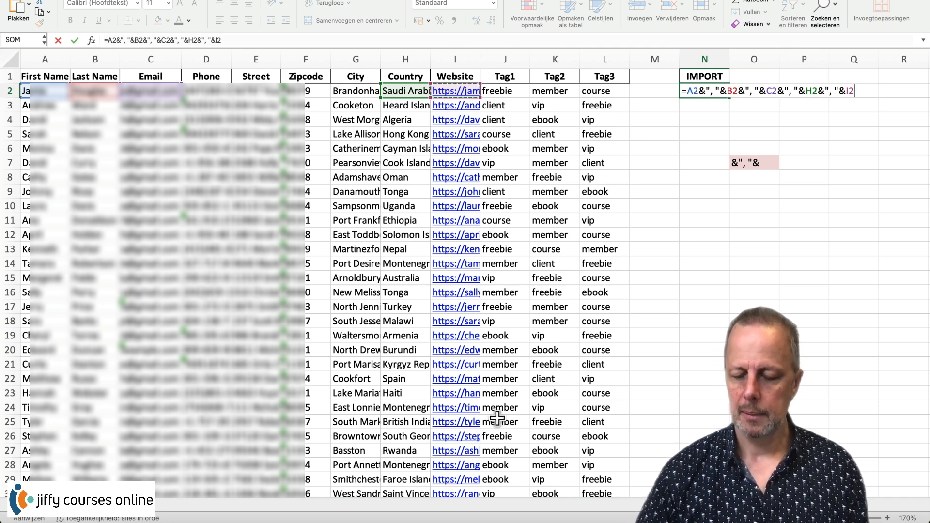
pyautogui.press('Return')
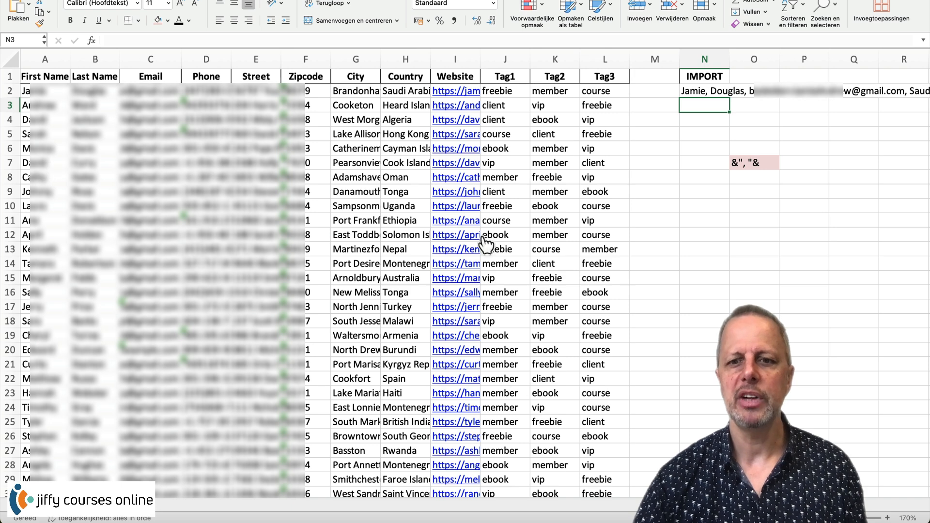
pyautogui.hscroll(5, 251, 499)
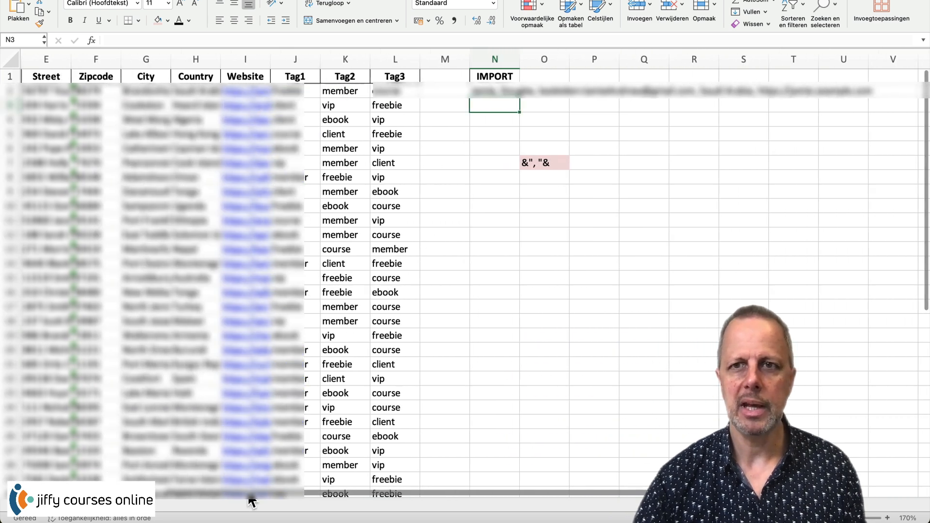
pyautogui.hscroll(3, 251, 499)
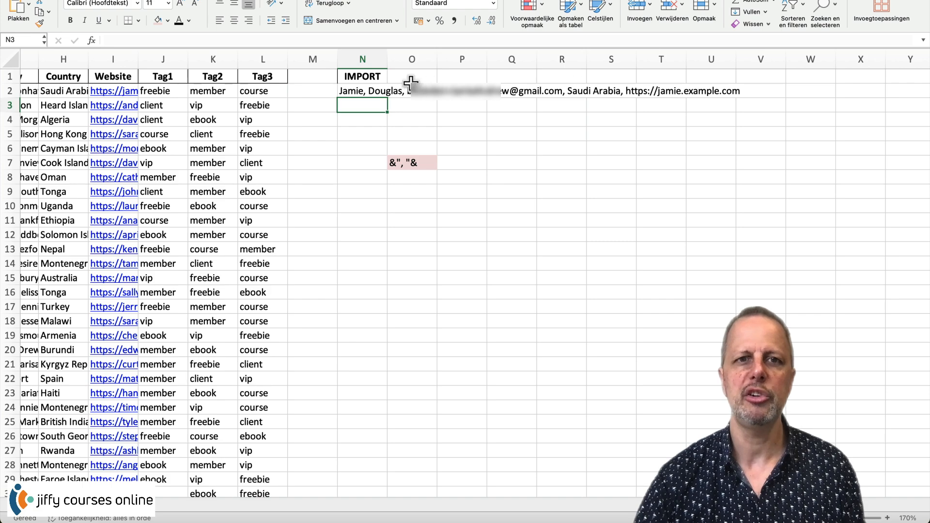
pyautogui.moveTo(626, 0); pyautogui.dragTo(612, 375)
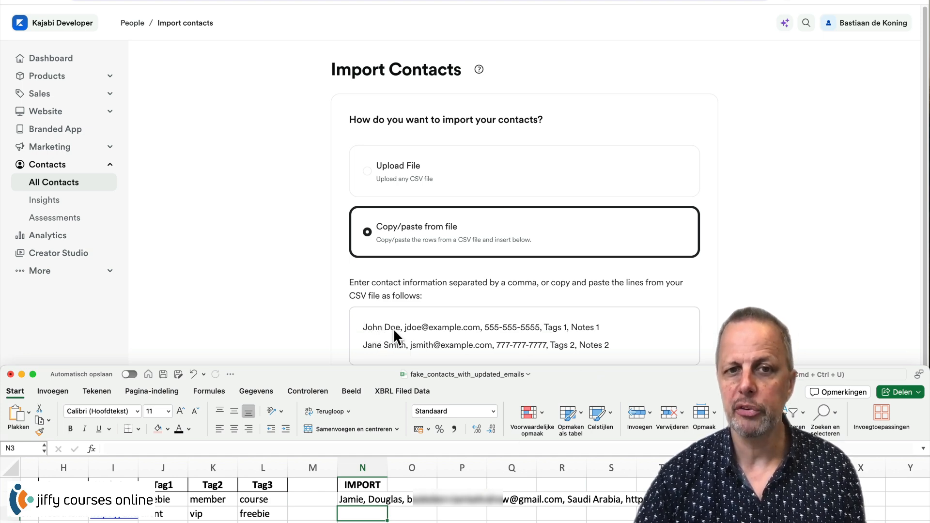
pyautogui.moveTo(610, 394); pyautogui.dragTo(605, 0)
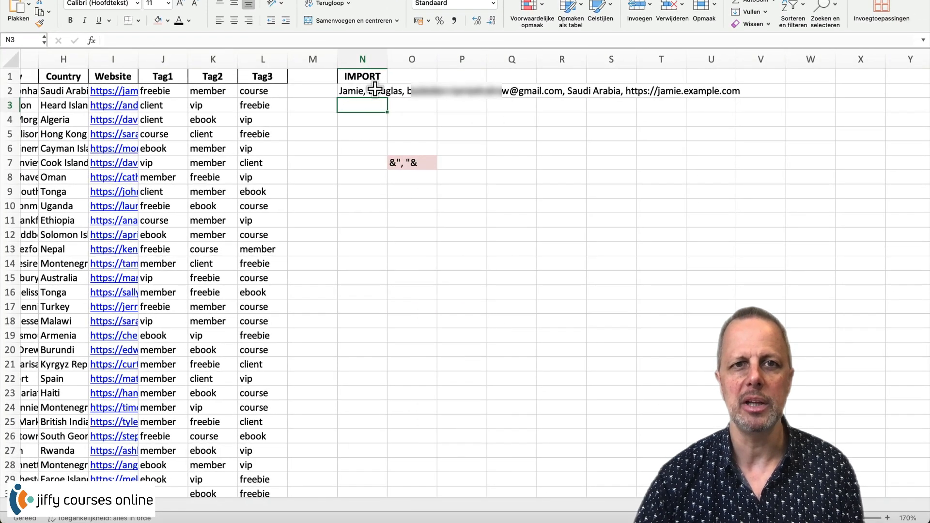
pyautogui.click(339, 90)
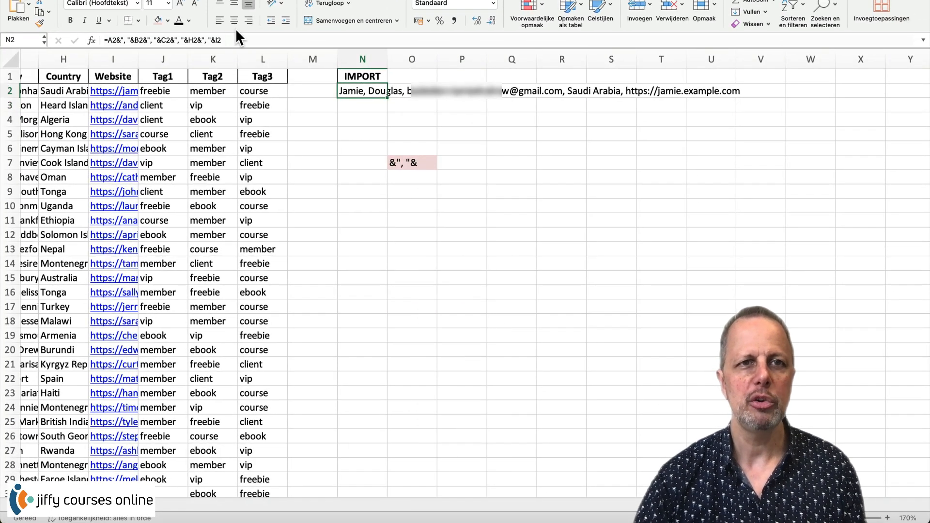
# - Remove the comma after A2 in N2's formula and fill it down the IMPORT column to row 51
pyautogui.click(125, 42)
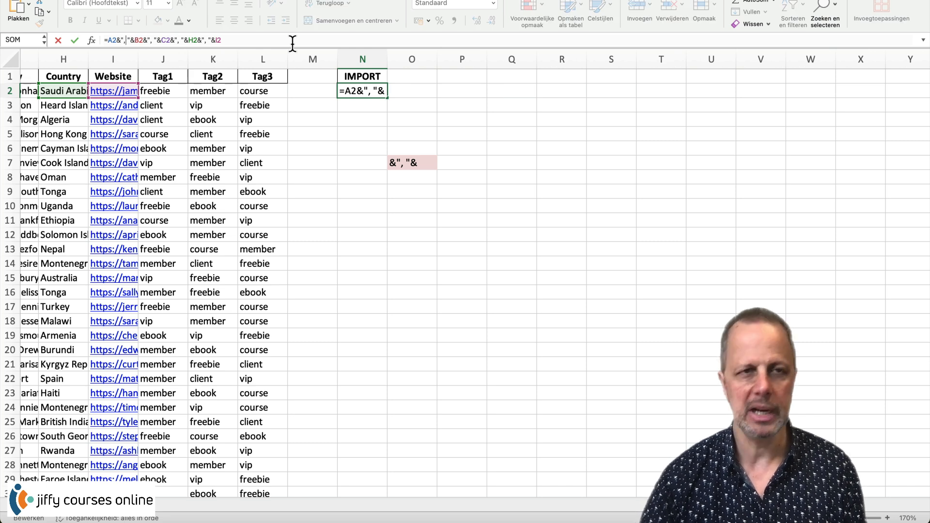
pyautogui.press('BackSpace')
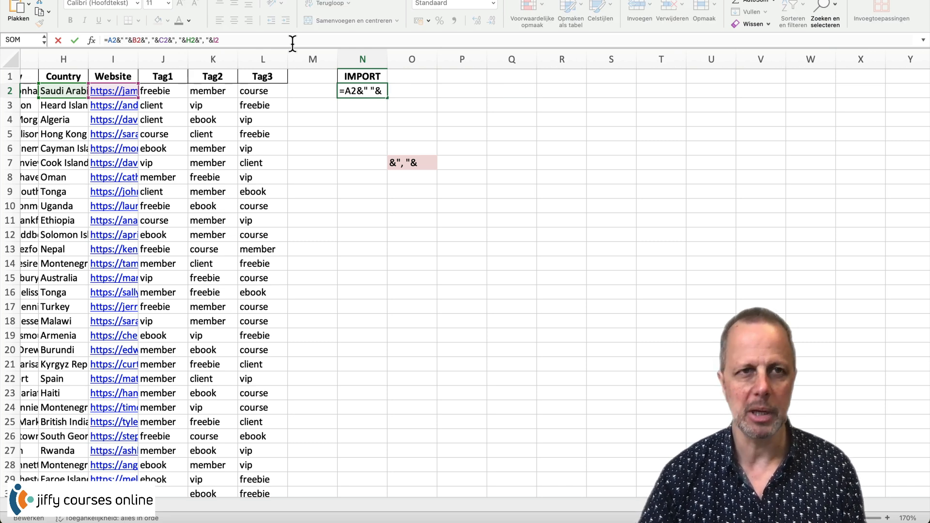
pyautogui.press('Return')
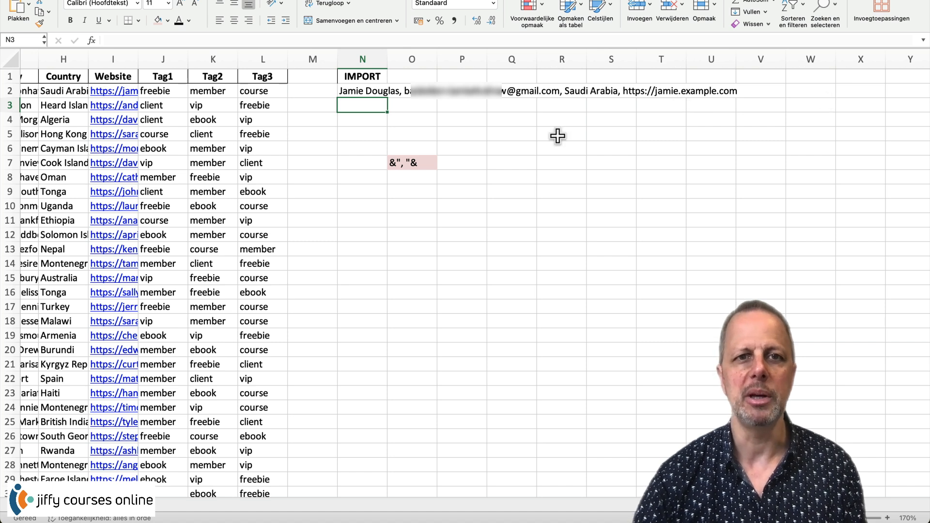
pyautogui.click(360, 90)
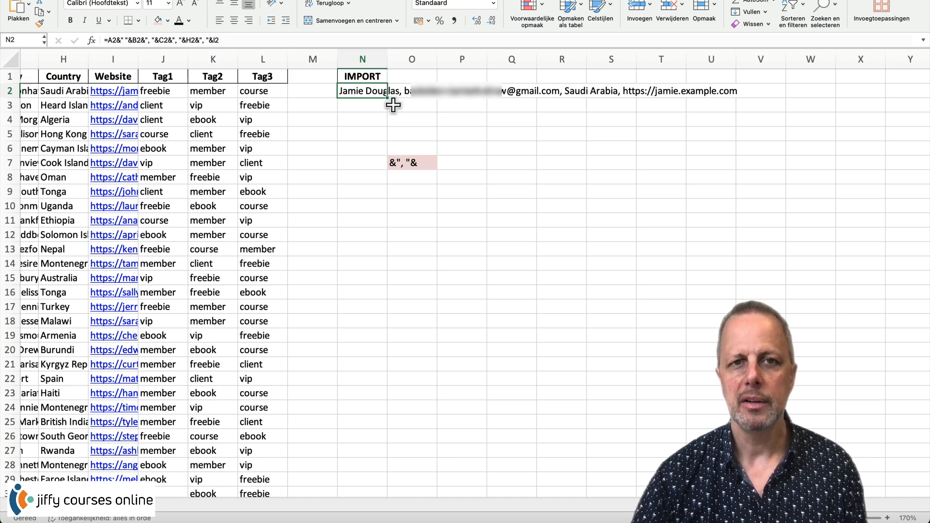
pyautogui.moveTo(388, 97); pyautogui.dragTo(368, 451)
# - Clear the leftover separator text and pink fill from cell O7
pyautogui.scroll(10, 529, 356)
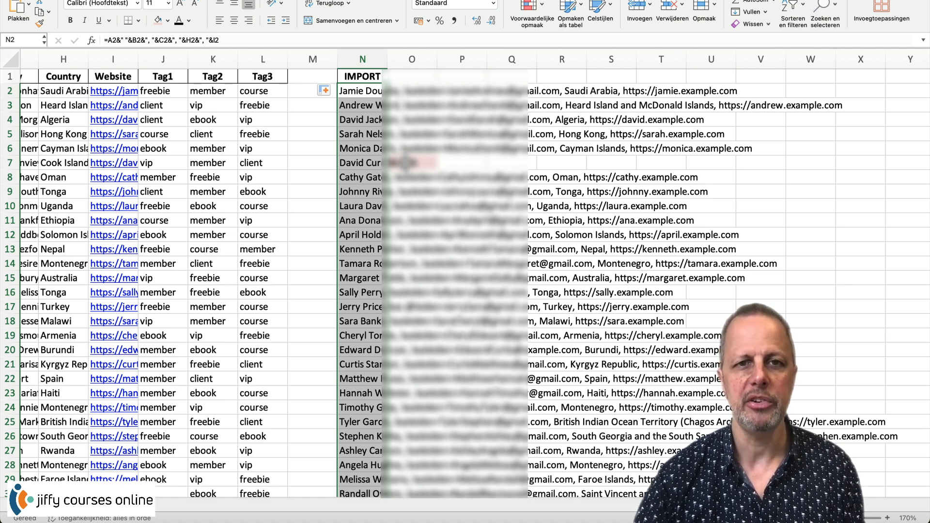
pyautogui.click(405, 163)
pyautogui.press('Delete')
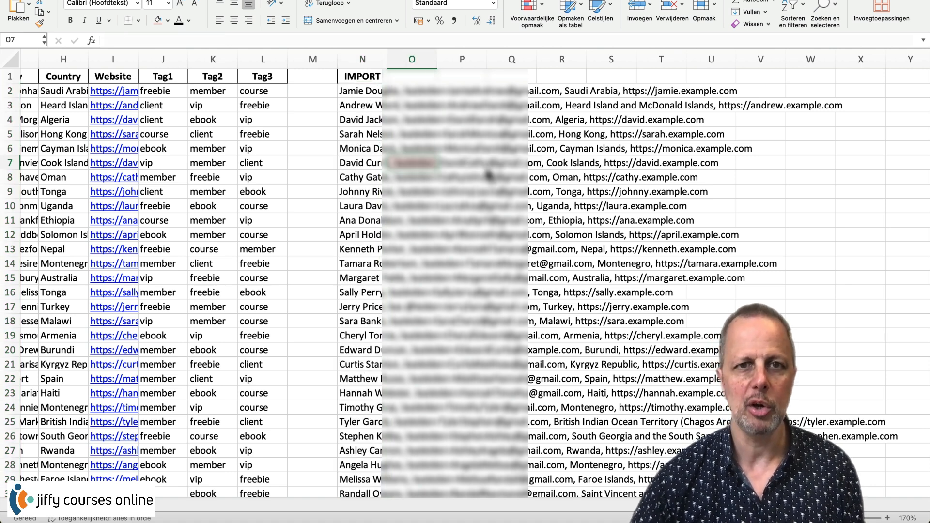
pyautogui.click(168, 21)
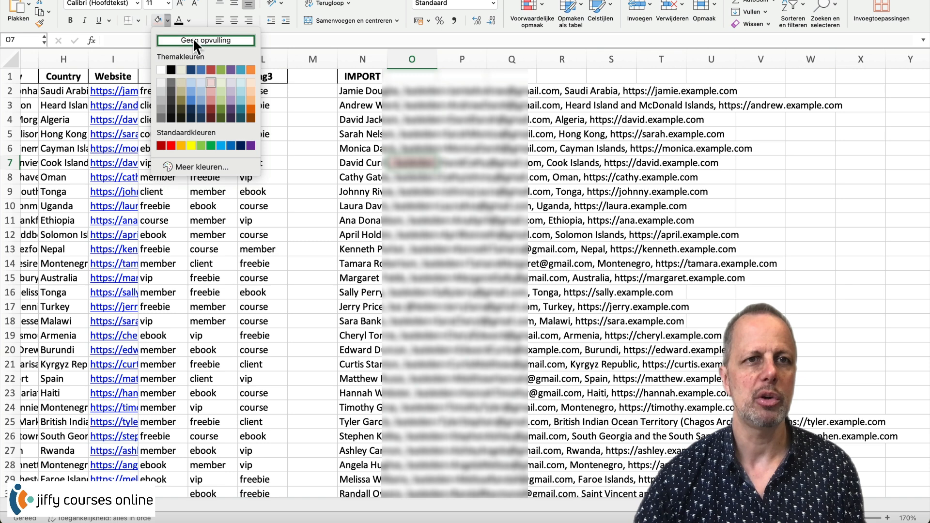
pyautogui.click(195, 39)
pyautogui.click(511, 306)
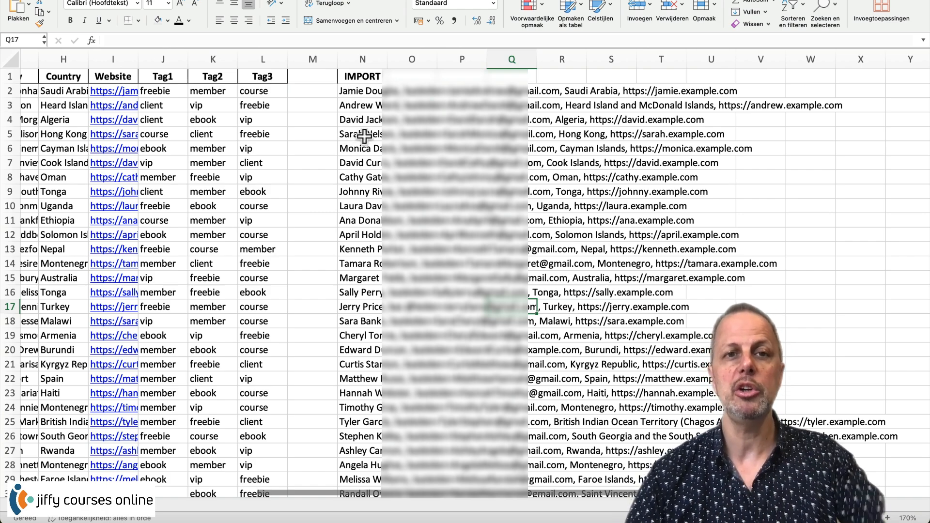
# - Scroll through the IMPORT column and select the first combined contact lines, N2:N10
pyautogui.scroll(-10, 388, 151)
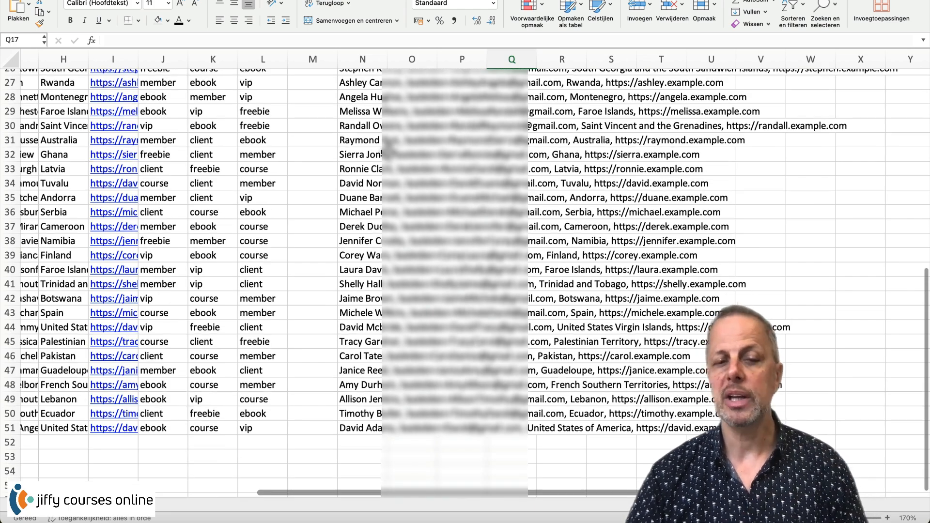
pyautogui.scroll(10, 387, 146)
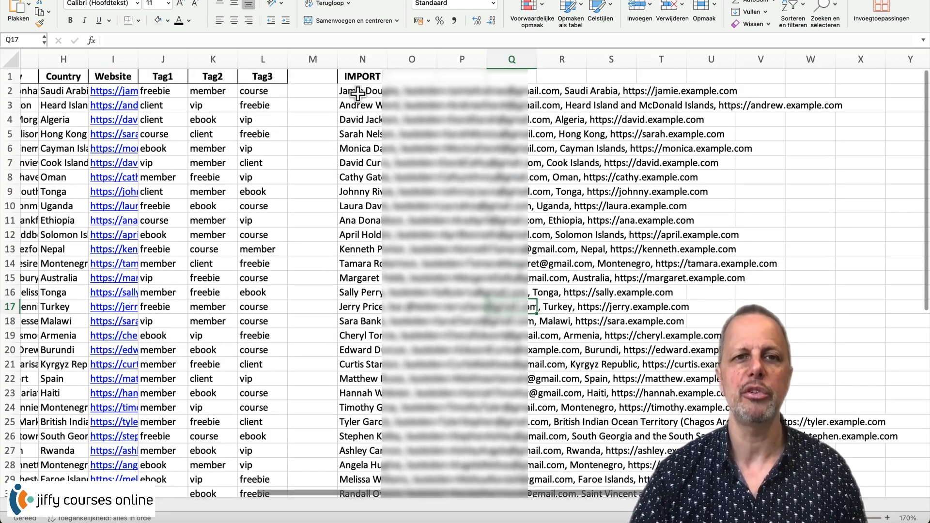
pyautogui.moveTo(359, 91); pyautogui.dragTo(366, 216)
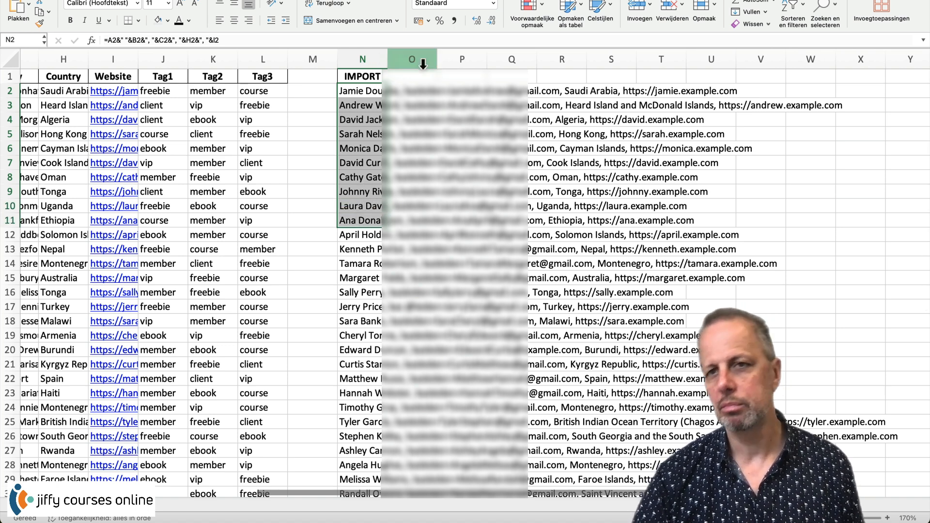
# - Widen column N to show the full contact text and copy contact rows N2:N11
pyautogui.moveTo(387, 57); pyautogui.dragTo(894, 63)
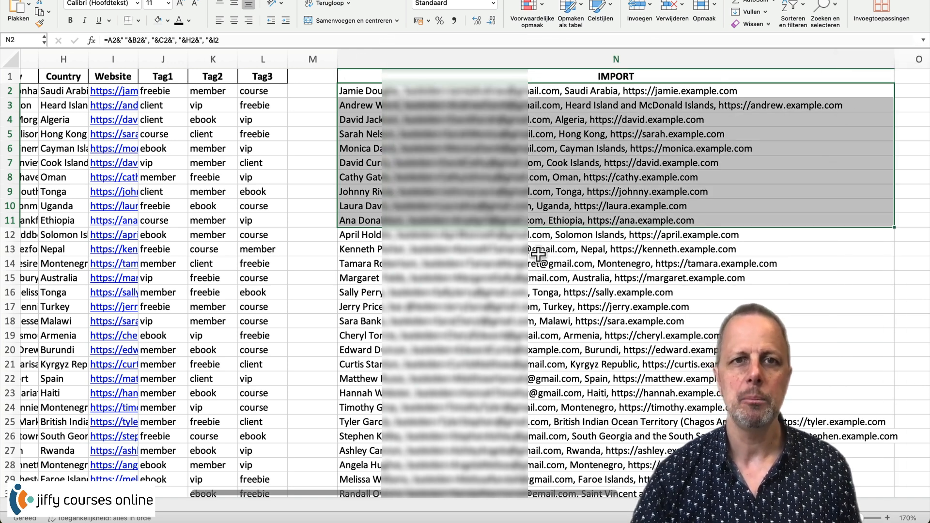
pyautogui.click(531, 235)
pyautogui.moveTo(358, 92); pyautogui.dragTo(358, 222)
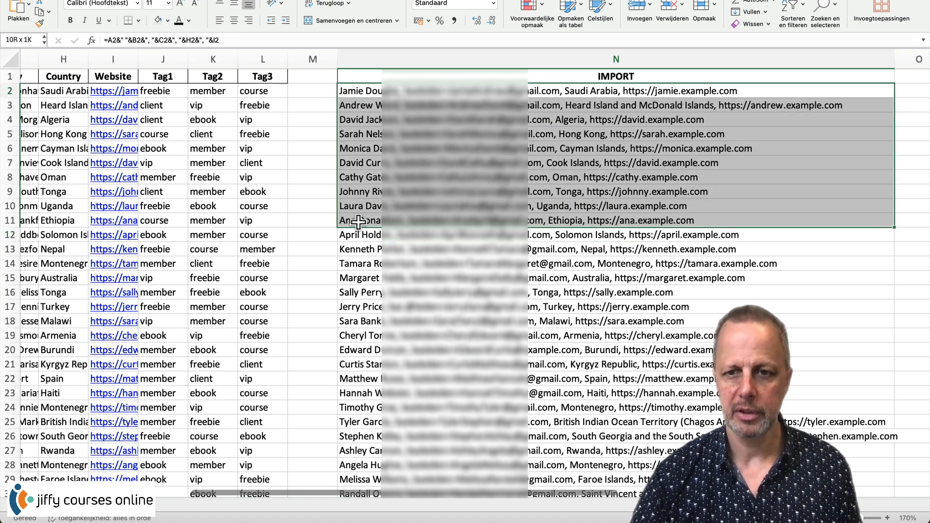
pyautogui.press('super+c')
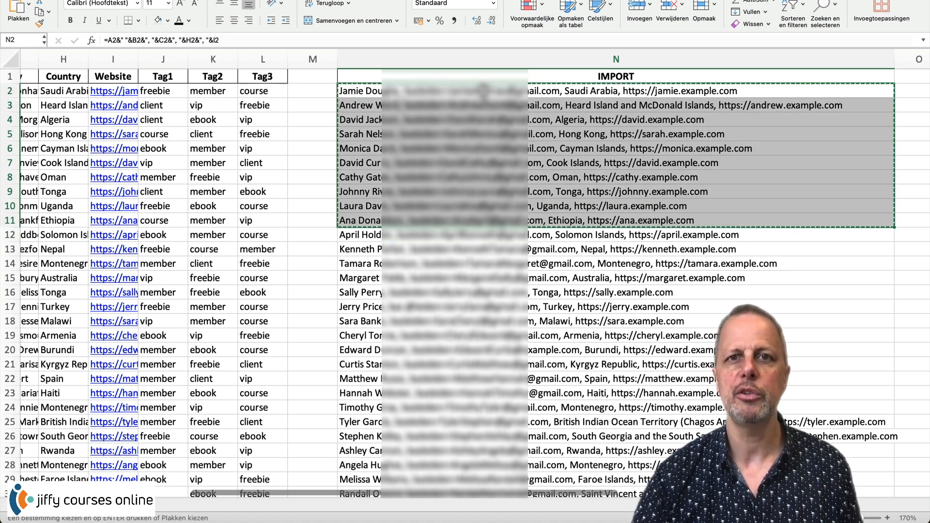
pyautogui.rightClick(422, 127)
pyautogui.click(443, 144)
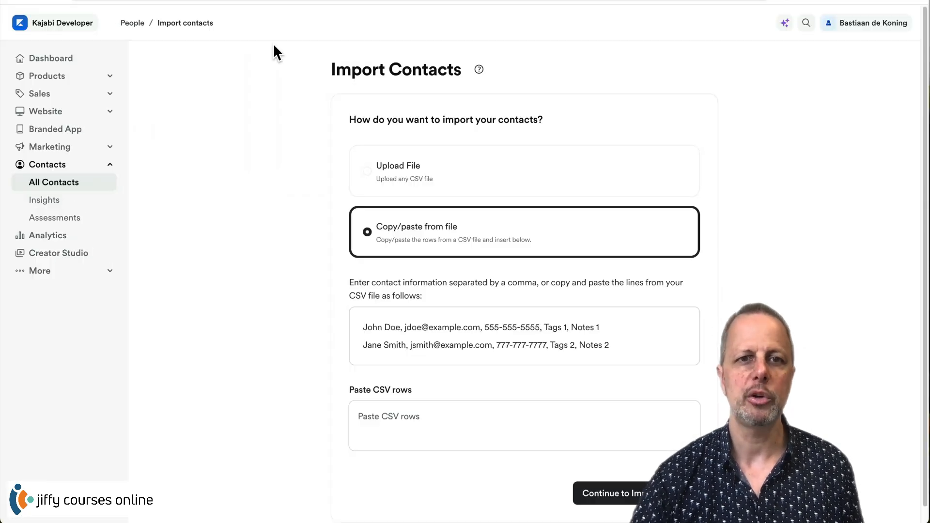
# - Paste the ten contact rows into the Paste CSV rows box and continue to column mapping
pyautogui.click(388, 424)
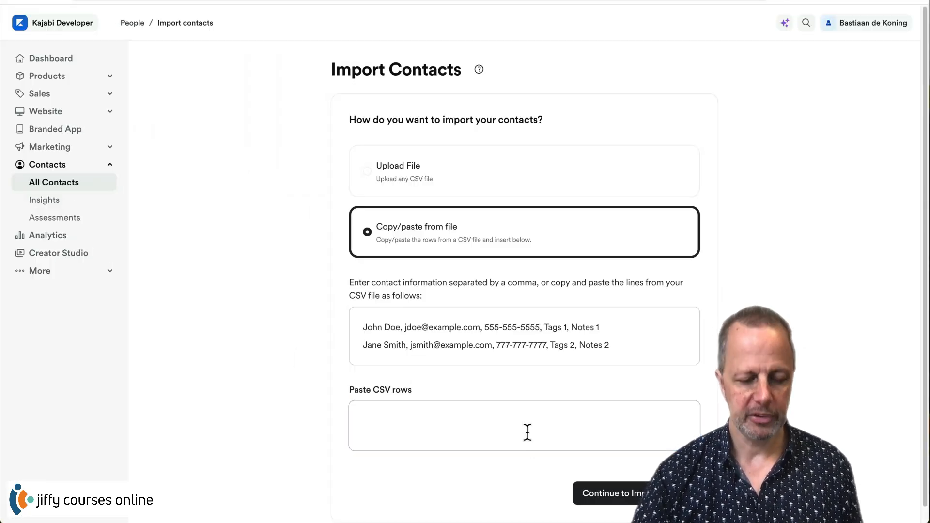
pyautogui.hotkey('ctrl', 'v')
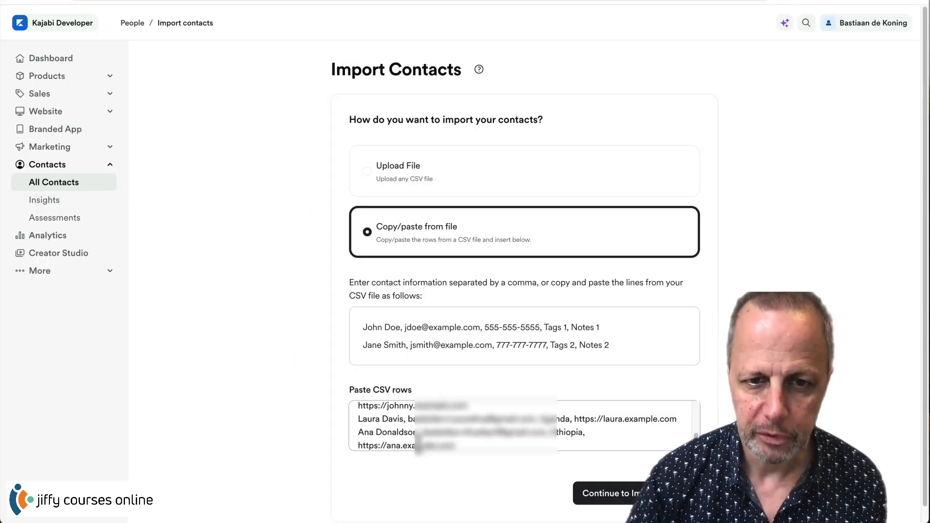
pyautogui.scroll(-2, 394, 422)
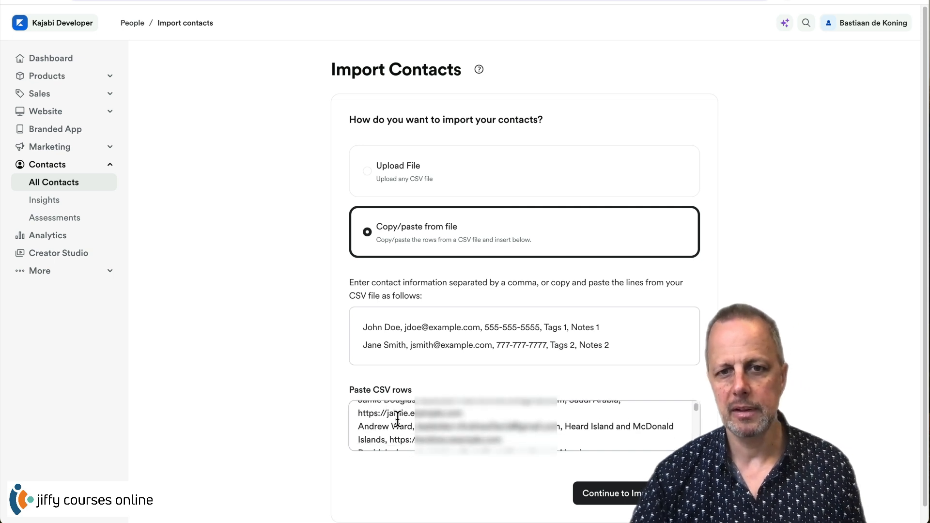
pyautogui.scroll(2, 397, 419)
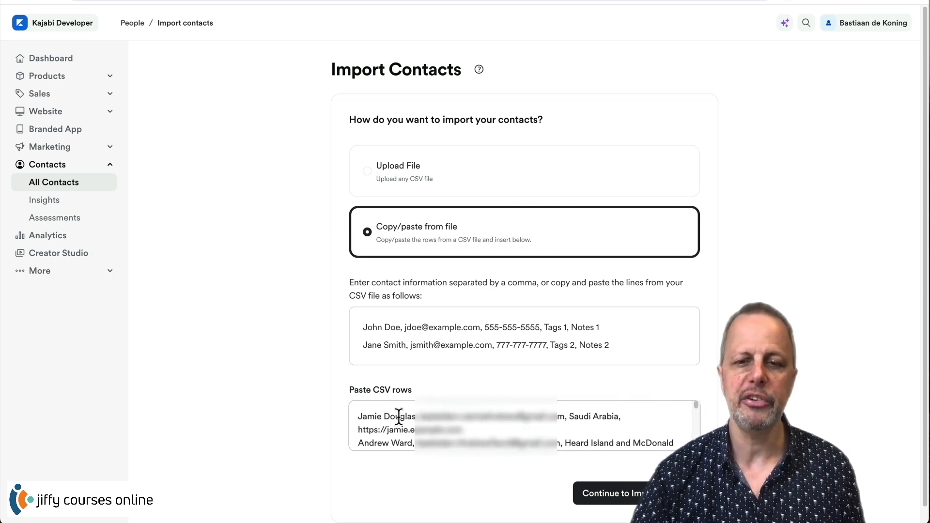
pyautogui.click(399, 416)
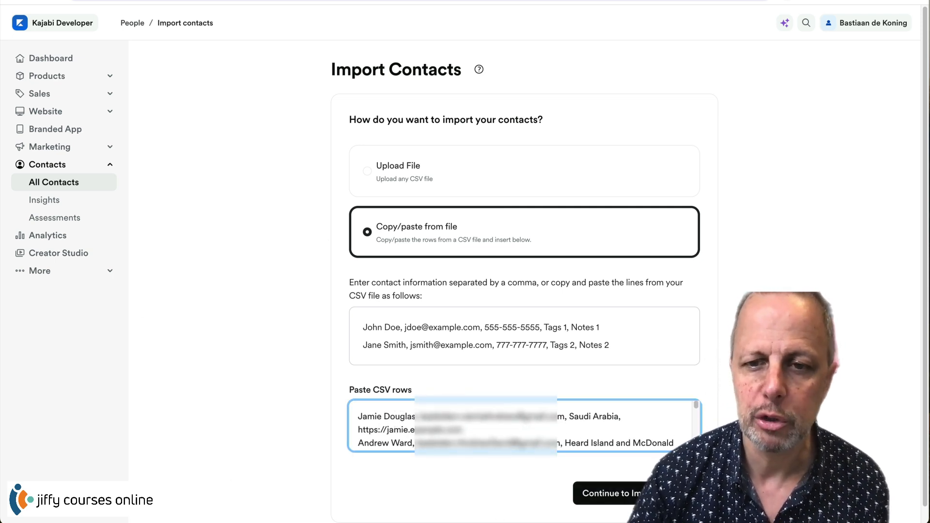
pyautogui.press('Tab')
pyautogui.press('Return')
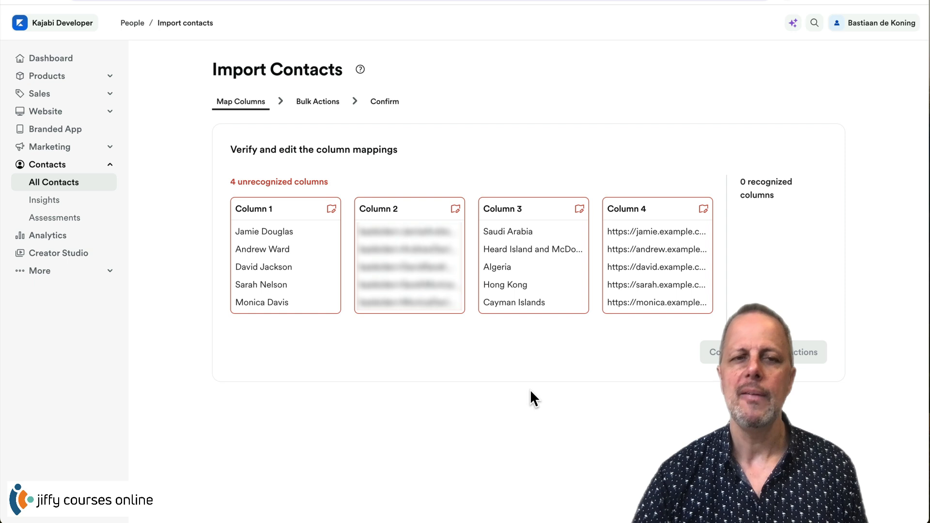
# - Map Column 1 to the existing Name field and Column 2 to Email
pyautogui.click(331, 211)
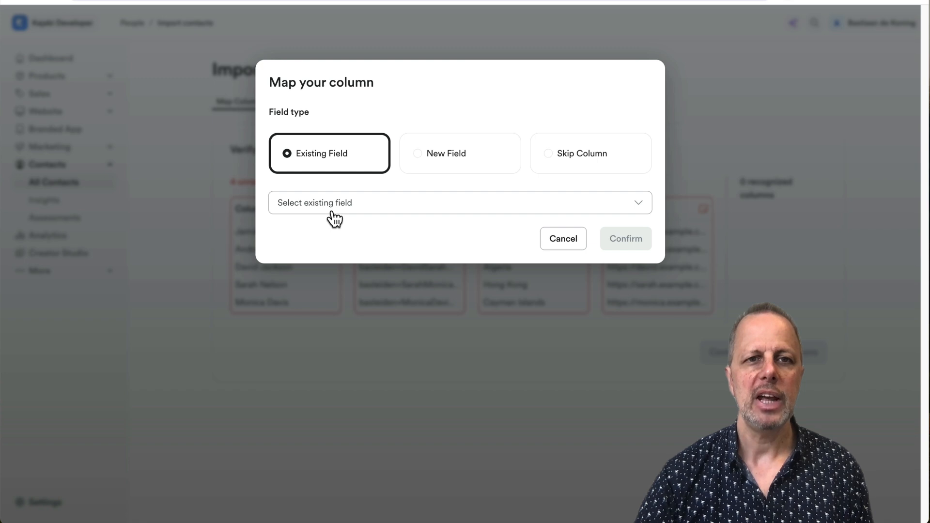
pyautogui.click(316, 206)
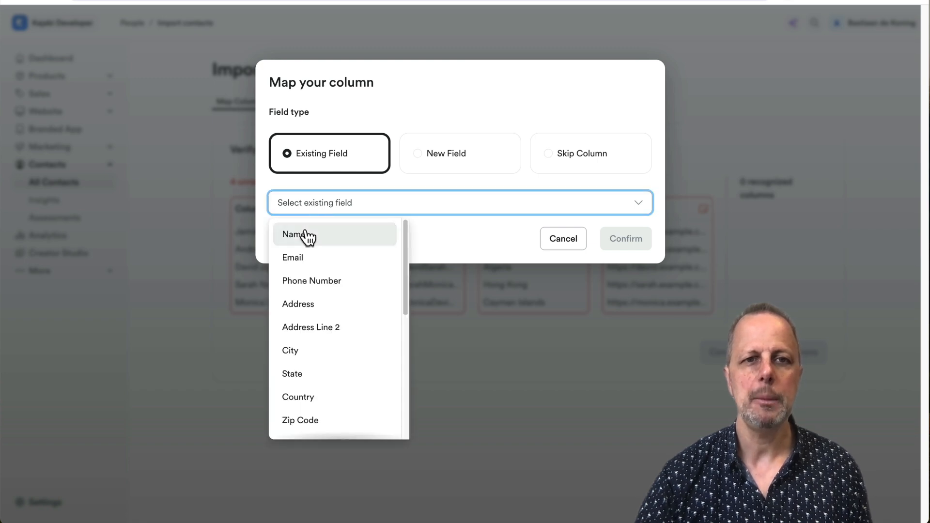
pyautogui.click(313, 238)
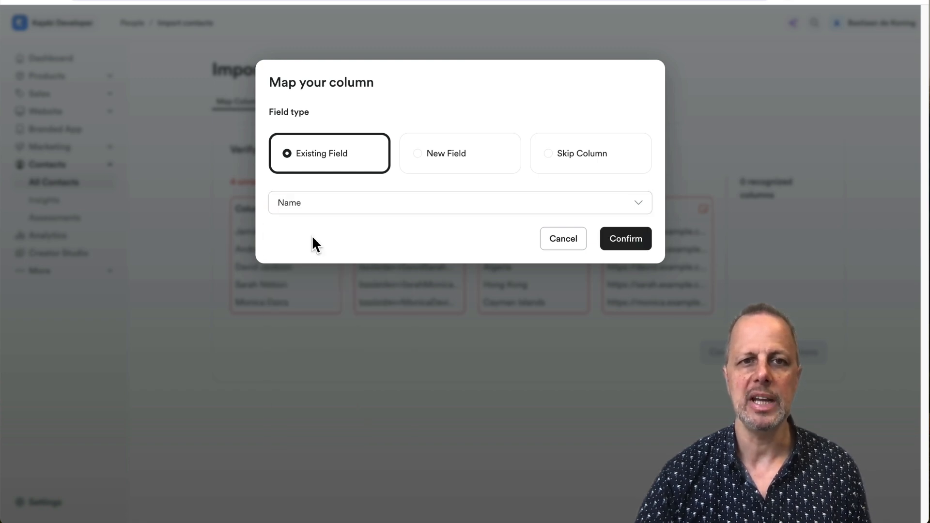
pyautogui.click(629, 239)
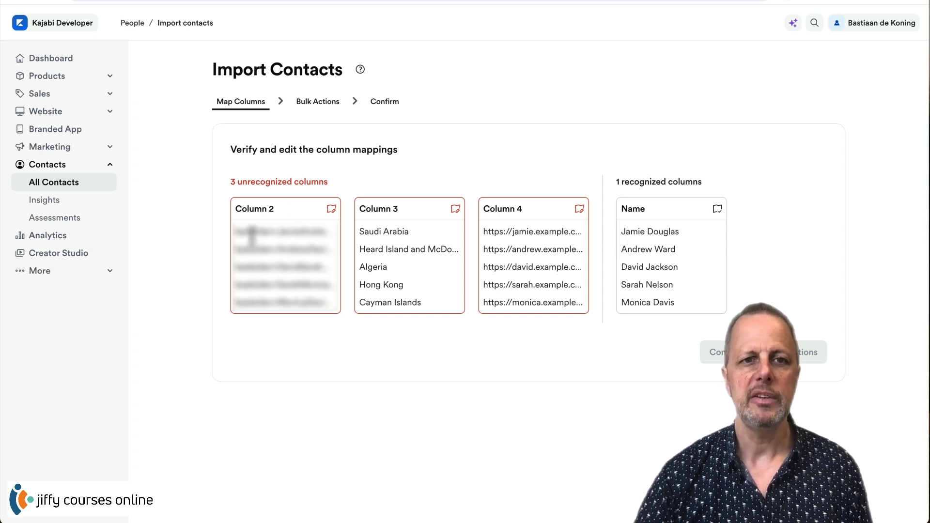
pyautogui.click(331, 209)
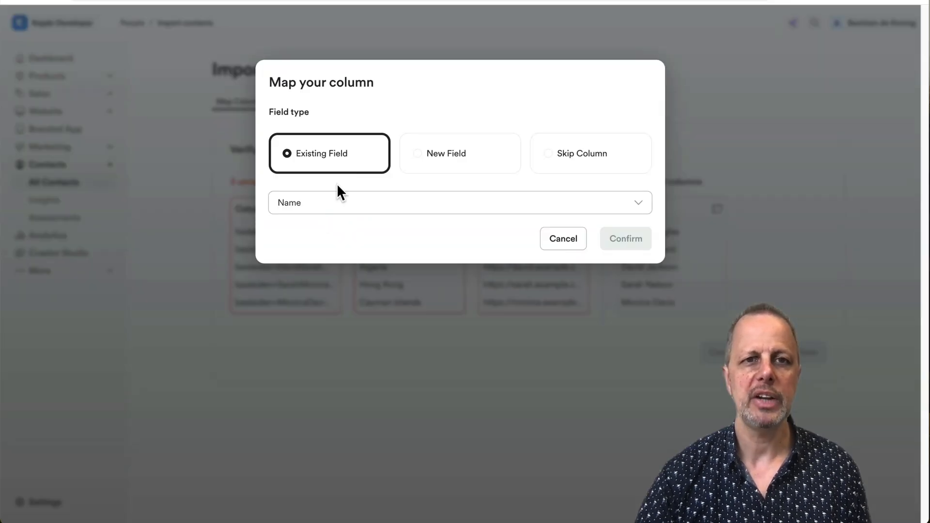
pyautogui.click(310, 202)
pyautogui.click(307, 264)
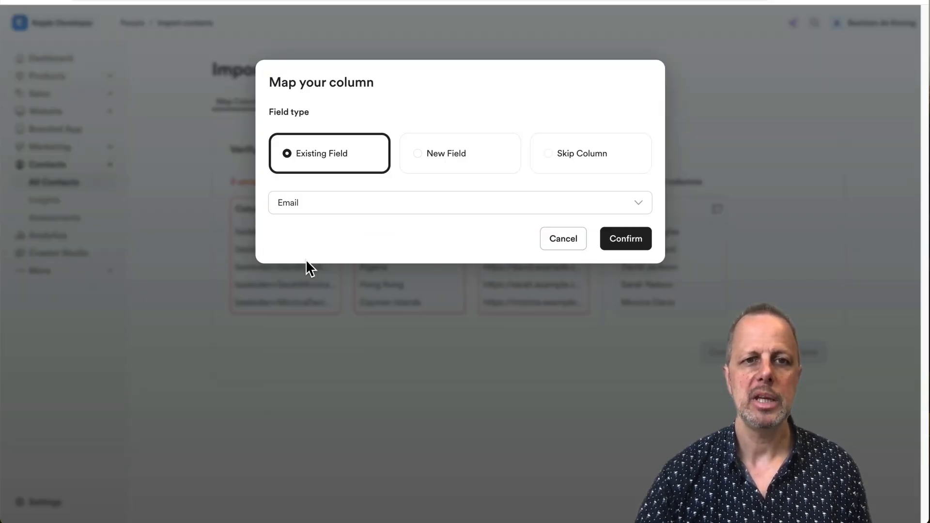
pyautogui.click(627, 239)
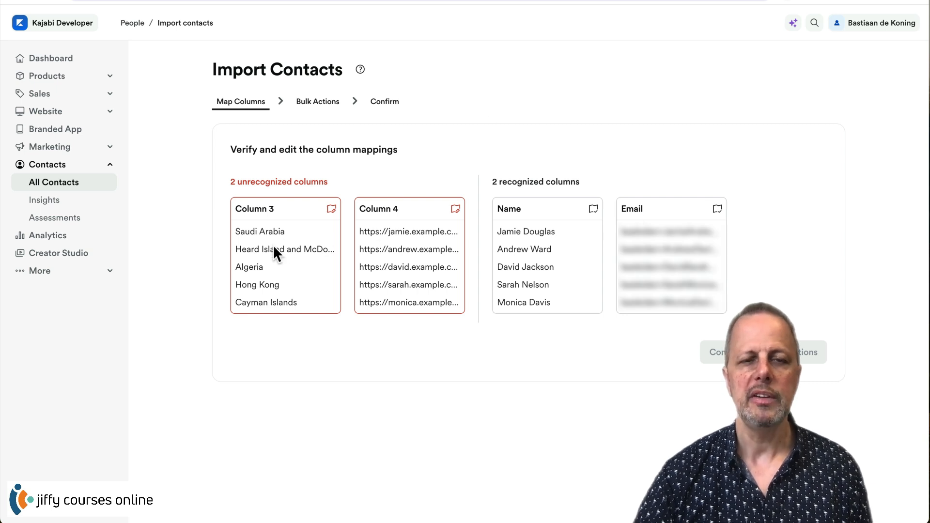
# - Map Column 3 to the existing Country field, then start mapping Column 4
pyautogui.click(331, 210)
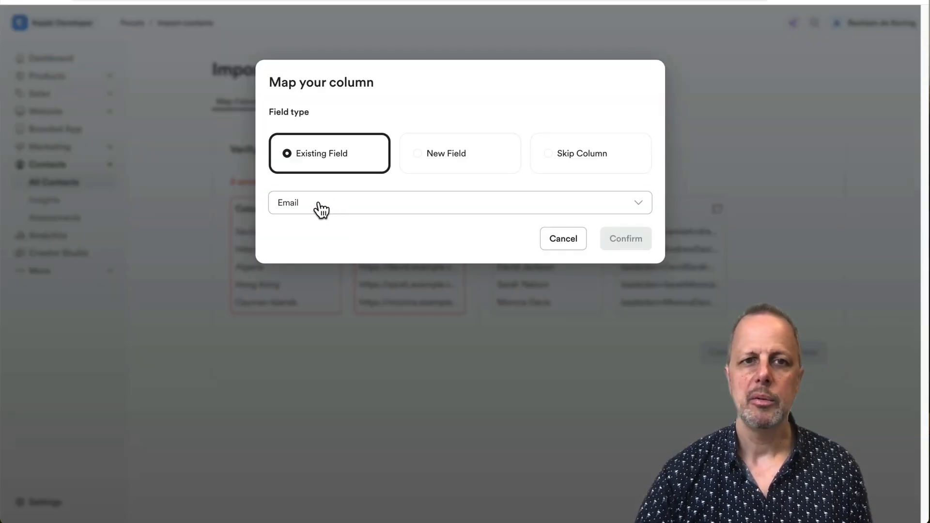
pyautogui.click(321, 210)
pyautogui.click(309, 396)
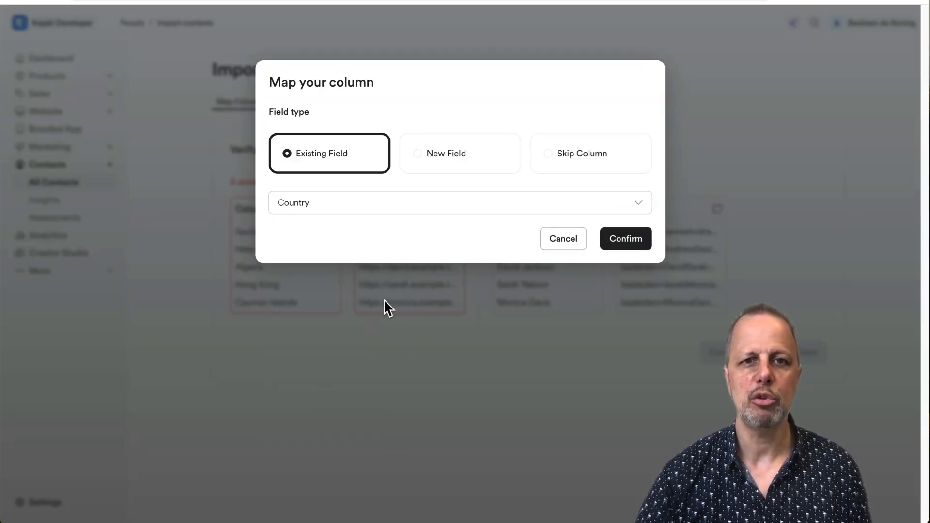
pyautogui.click(634, 245)
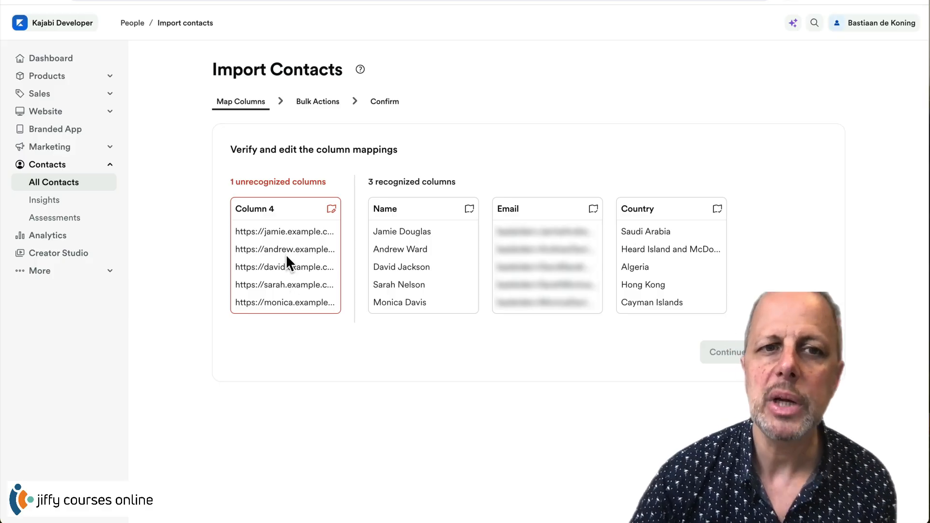
pyautogui.click(333, 212)
pyautogui.click(332, 207)
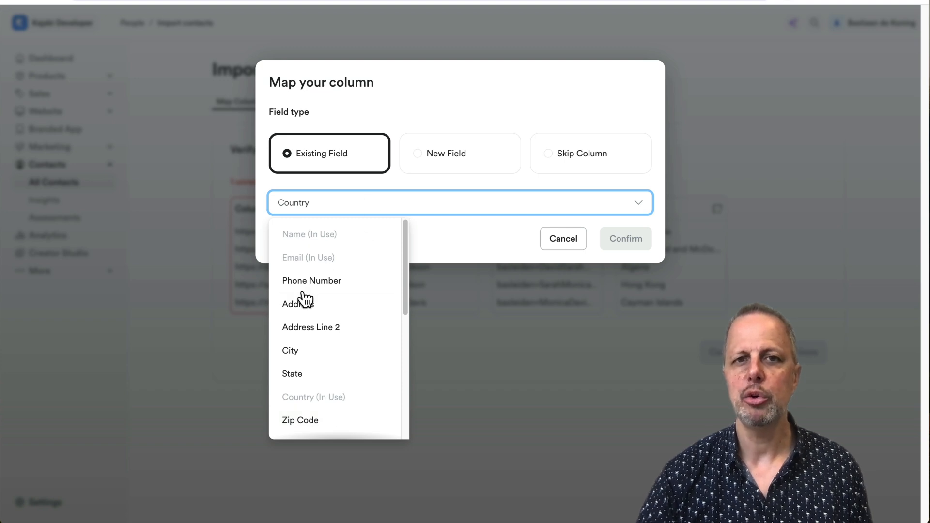
# - Try defining Column 4 as a new TextField named Website
pyautogui.click(437, 156)
pyautogui.click(437, 158)
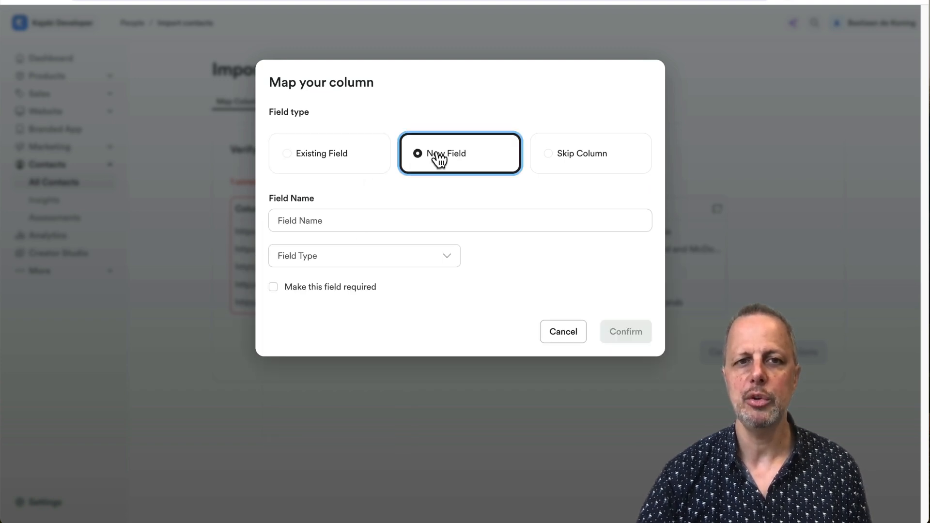
pyautogui.click(340, 217)
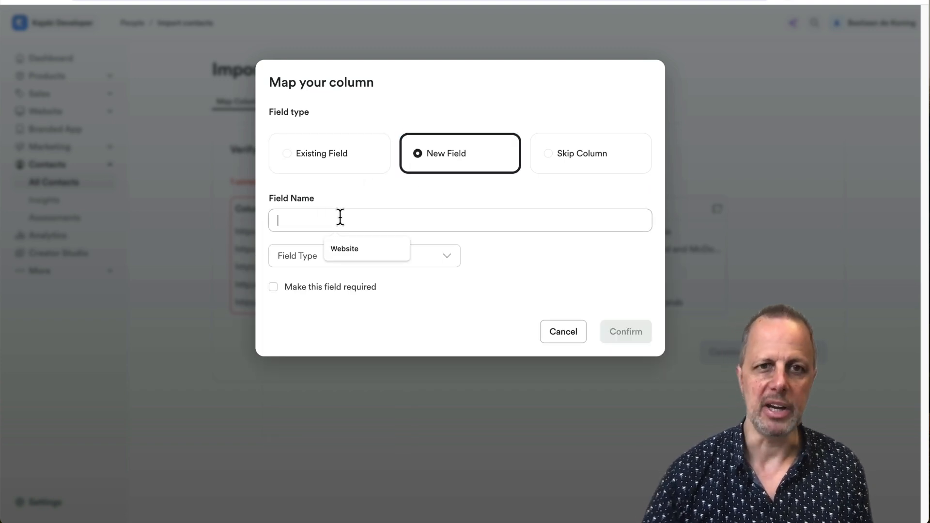
pyautogui.click(354, 248)
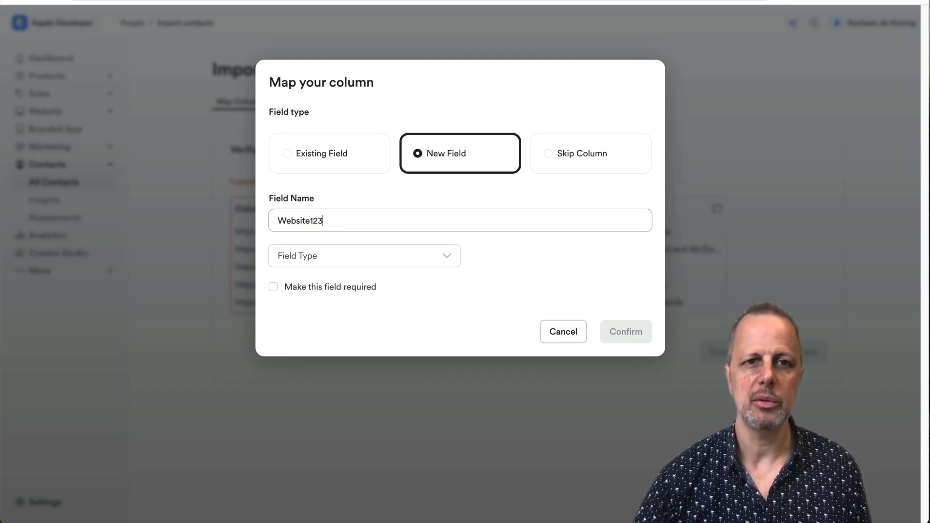
pyautogui.write('23')
pyautogui.click(337, 260)
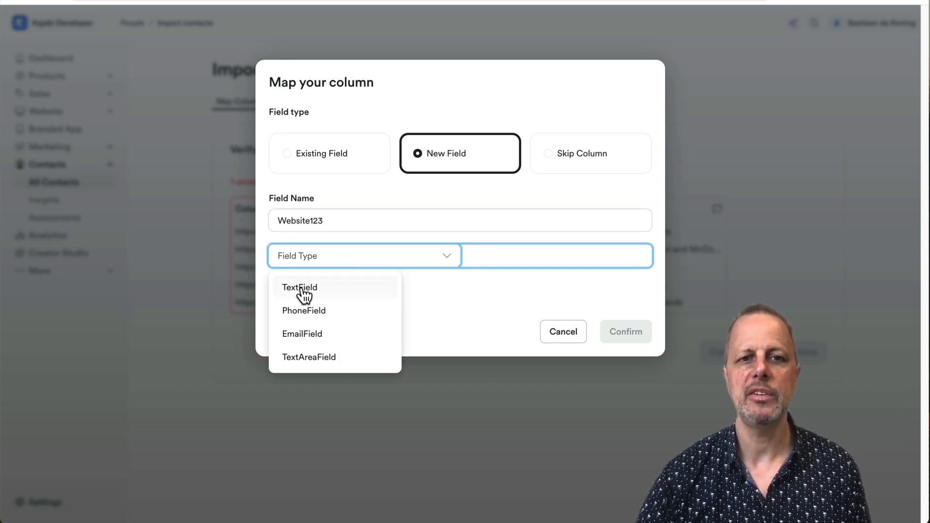
pyautogui.click(333, 291)
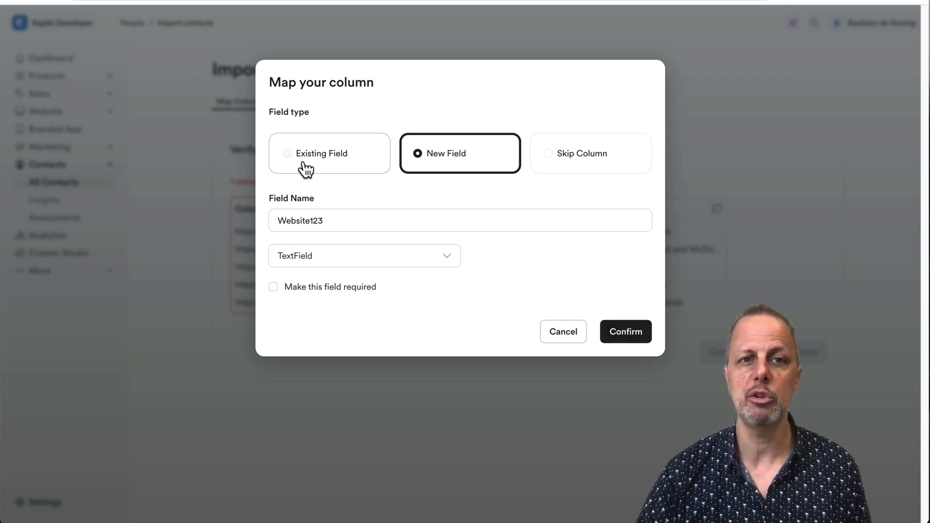
# - Map Column 4 to the existing Website field instead and confirm
pyautogui.click(323, 160)
pyautogui.click(320, 208)
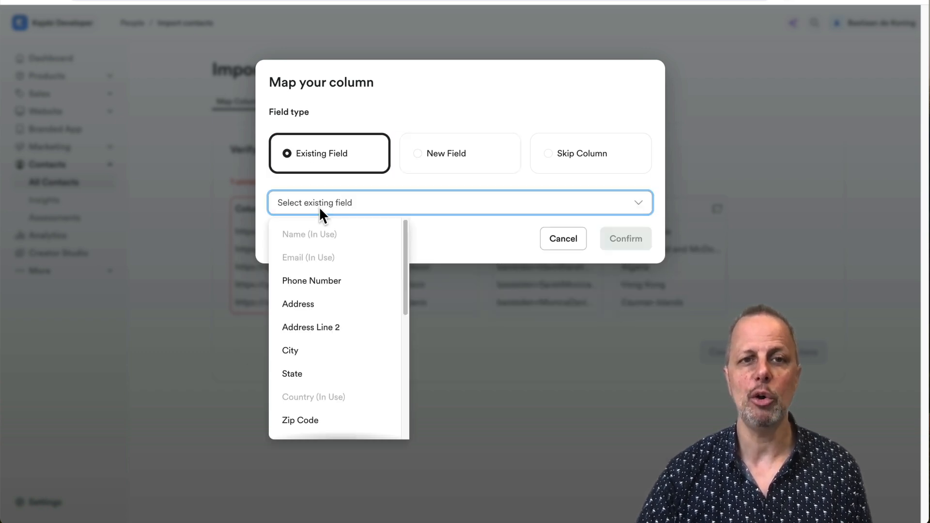
pyautogui.scroll(-5, 328, 297)
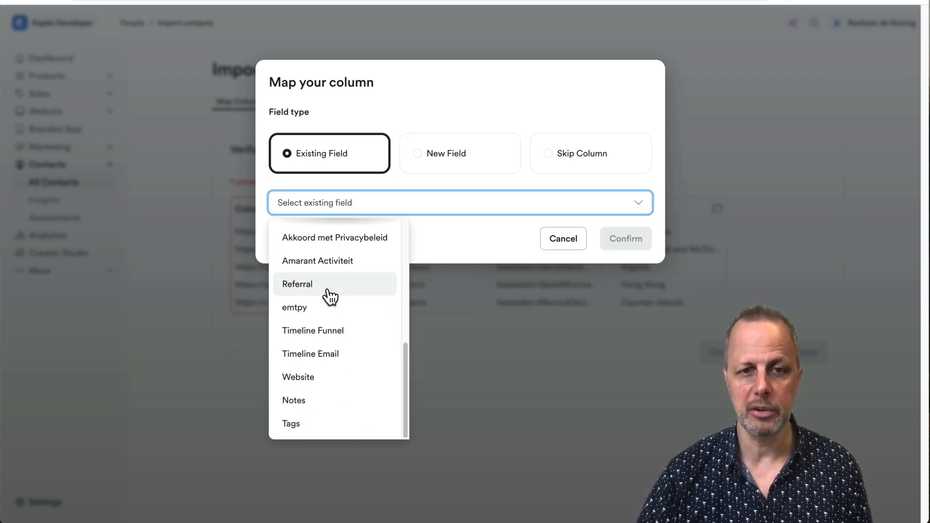
pyautogui.click(286, 377)
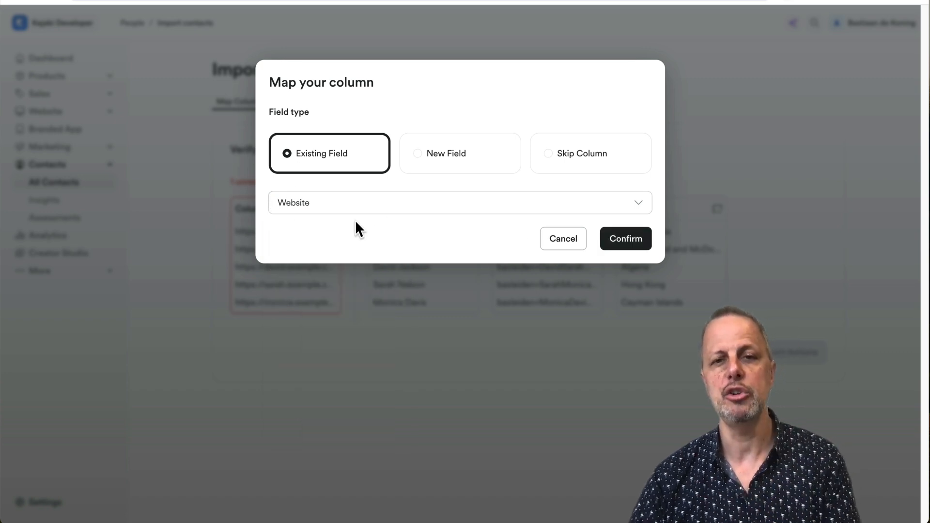
pyautogui.click(638, 239)
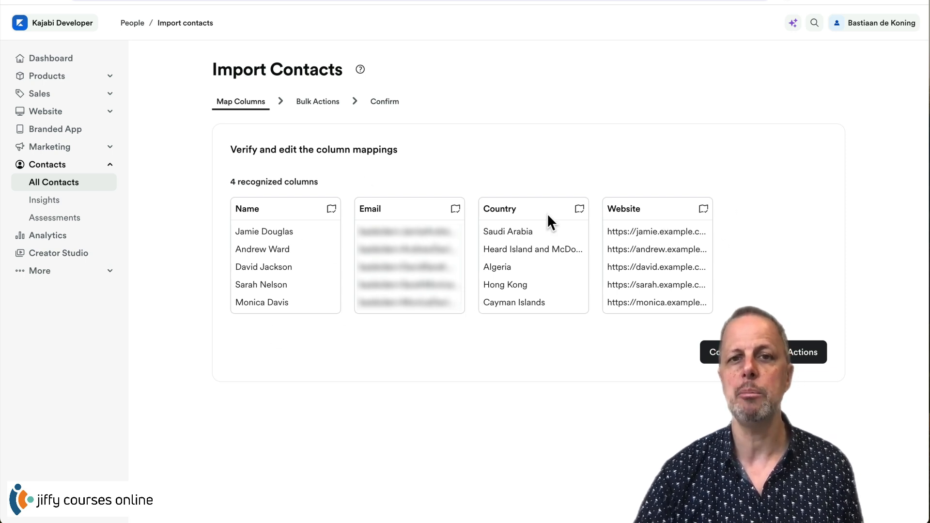
# - Skip the Country column, check the skipped and recognized counts, and continue to Bulk Actions
pyautogui.click(579, 208)
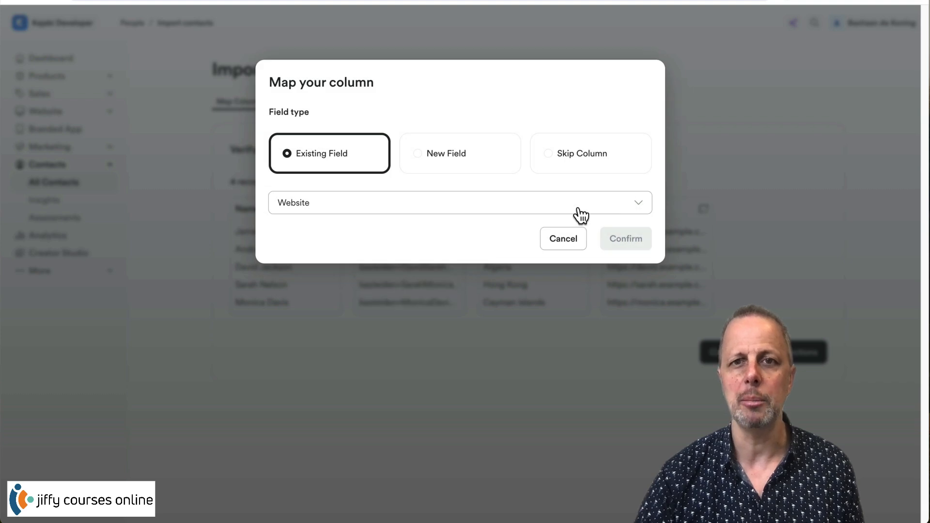
pyautogui.click(588, 158)
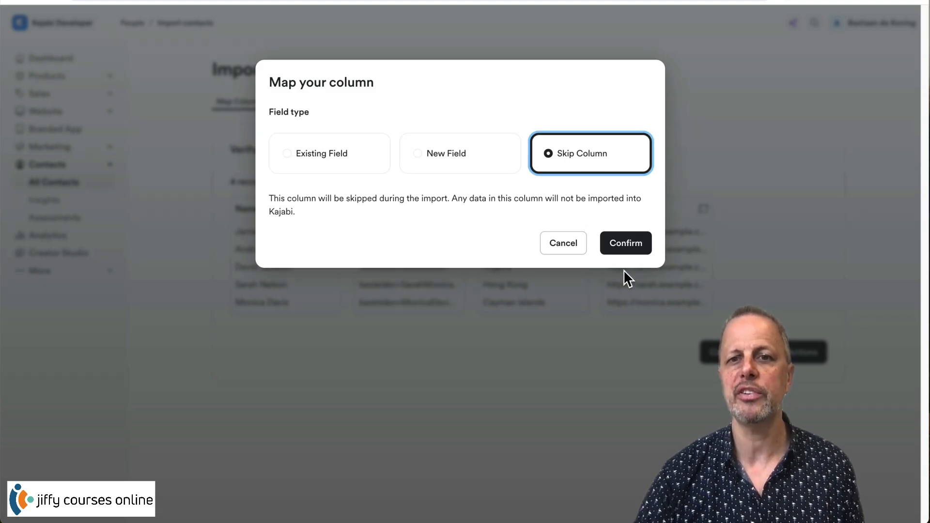
pyautogui.click(626, 248)
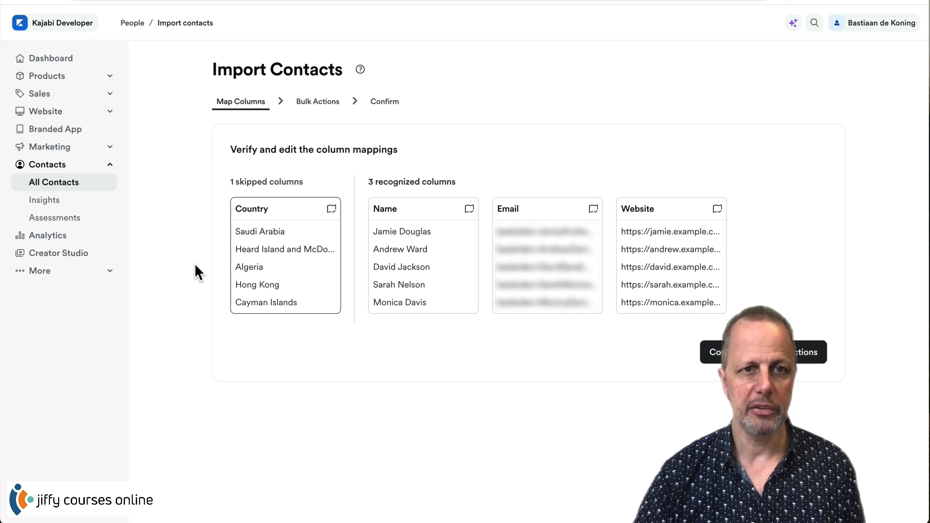
pyautogui.moveTo(228, 182); pyautogui.dragTo(303, 183)
pyautogui.moveTo(384, 183); pyautogui.dragTo(459, 185)
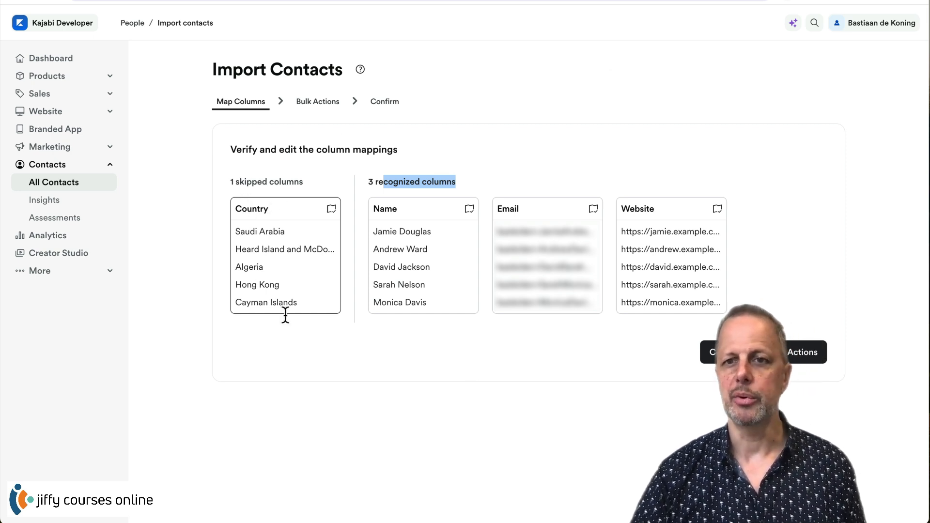
pyautogui.click(800, 358)
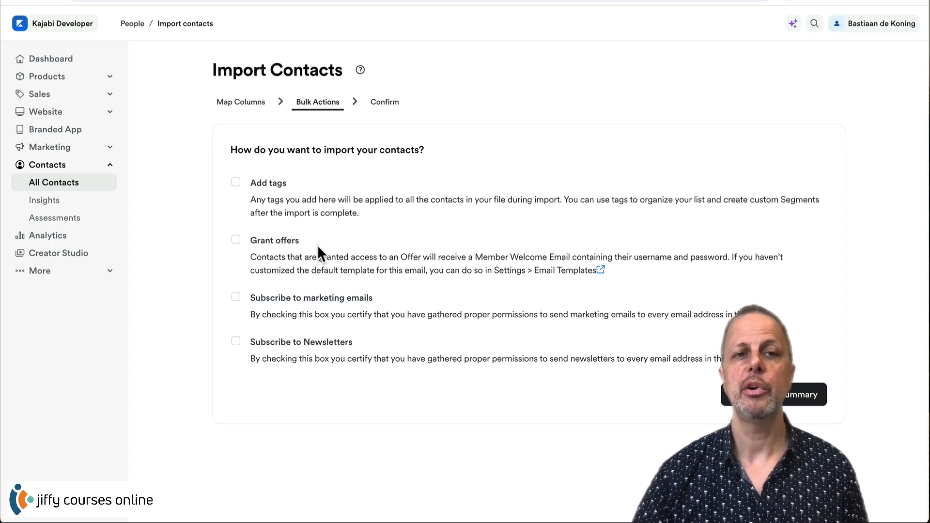
# - Add the Freebie PDF tag and grant the UpCourse Styling offer to imported contacts
pyautogui.click(236, 182)
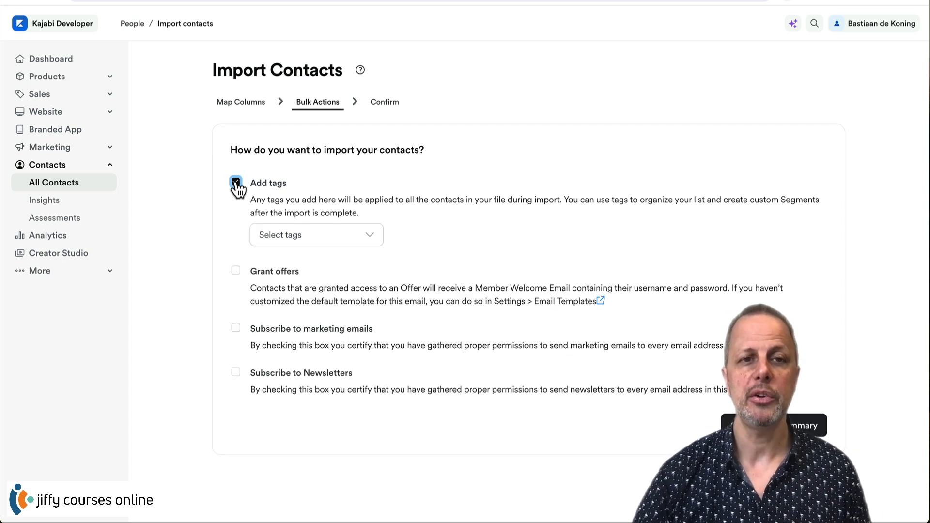
pyautogui.click(312, 235)
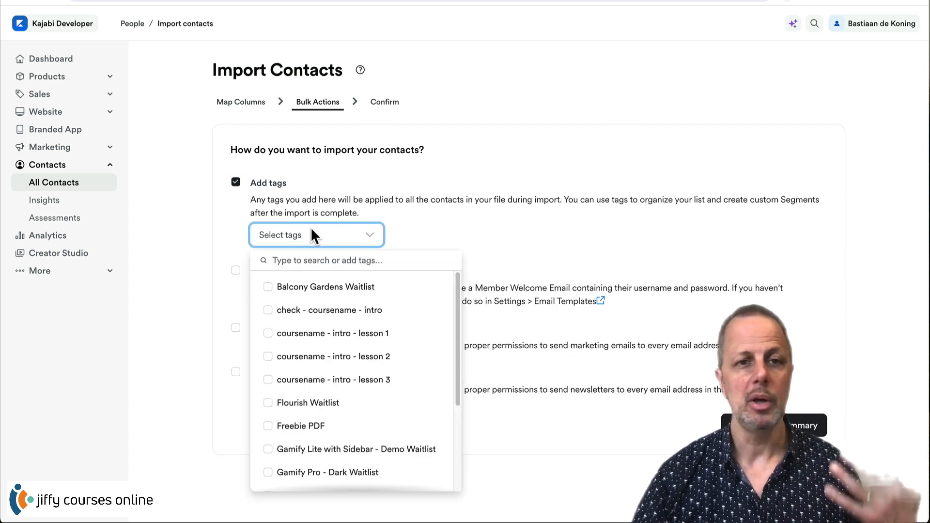
pyautogui.click(332, 429)
pyautogui.click(491, 190)
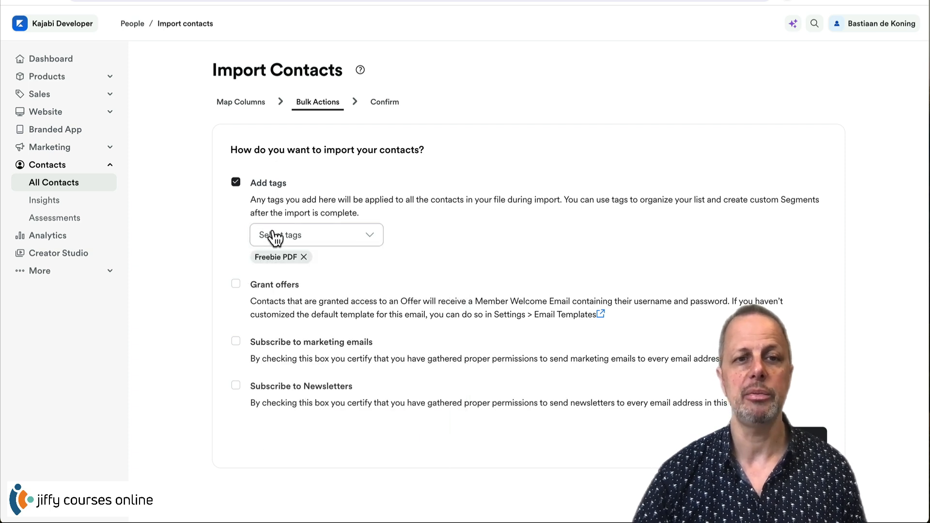
pyautogui.click(236, 284)
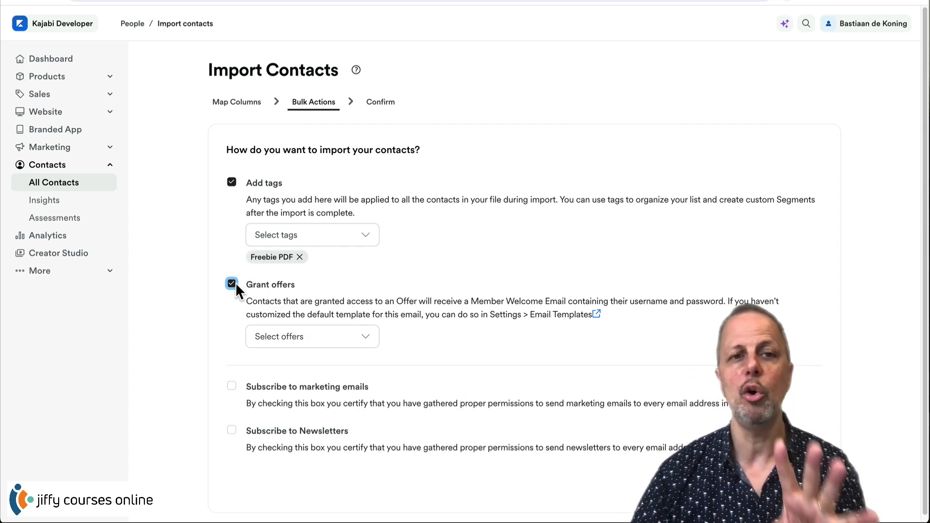
pyautogui.click(334, 340)
pyautogui.click(333, 117)
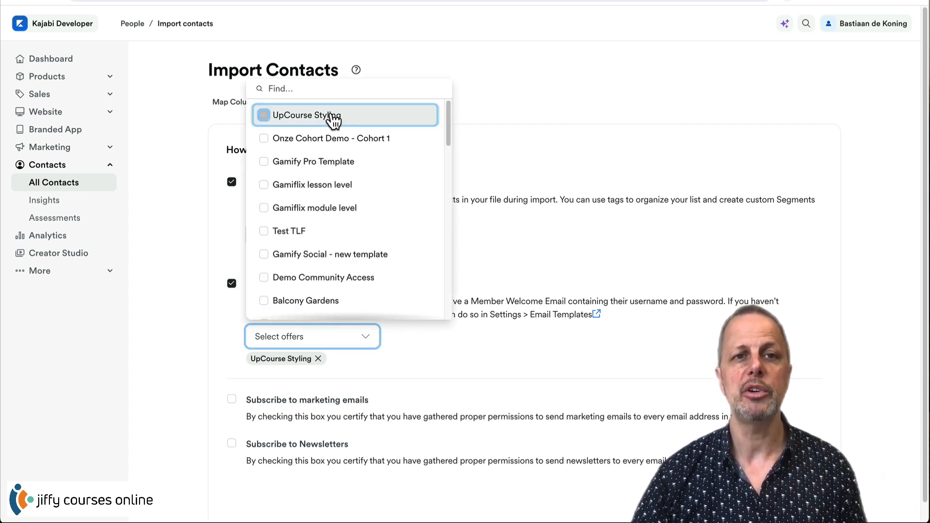
pyautogui.click(536, 263)
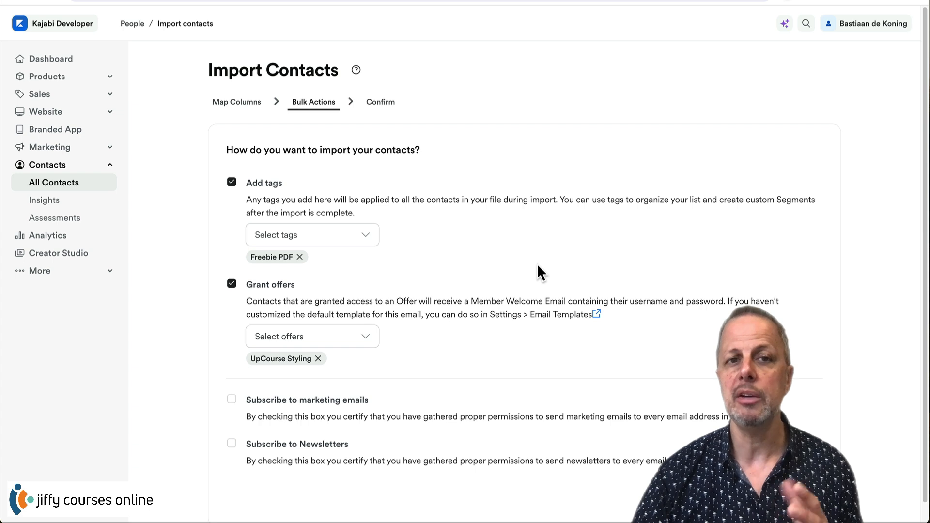
# - Create a new members tag and add it to the import
pyautogui.click(368, 239)
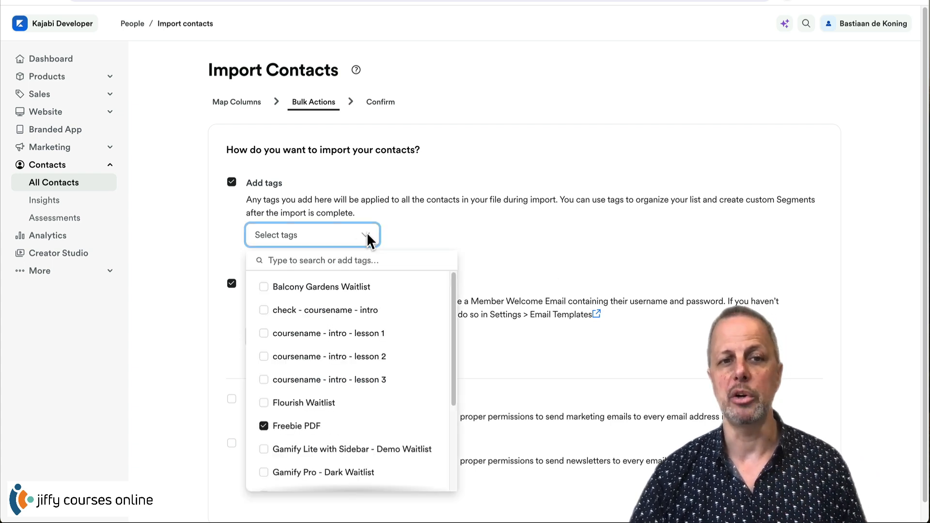
pyautogui.click(307, 260)
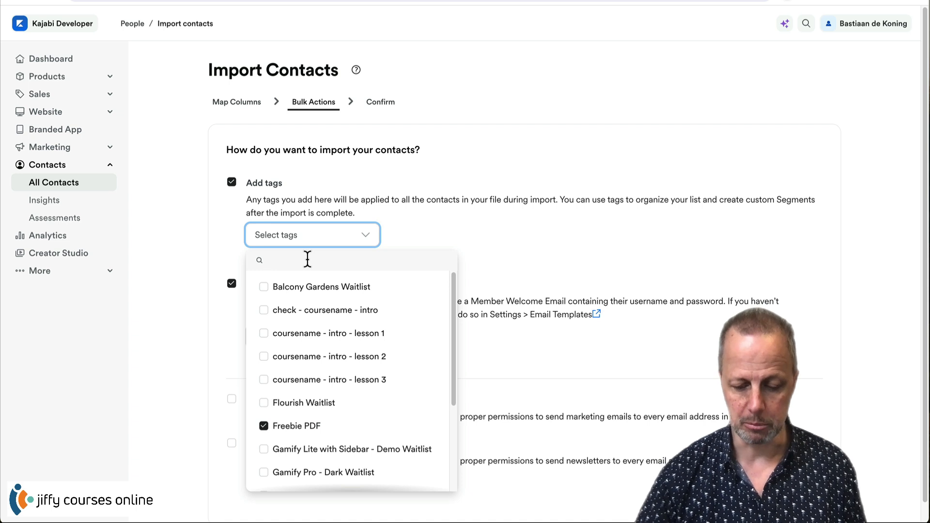
pyautogui.write('members')
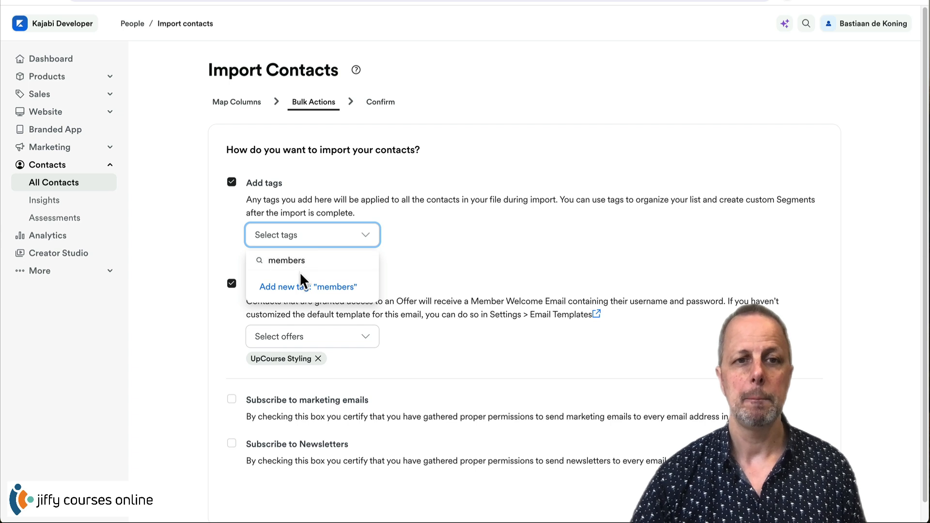
pyautogui.click(302, 298)
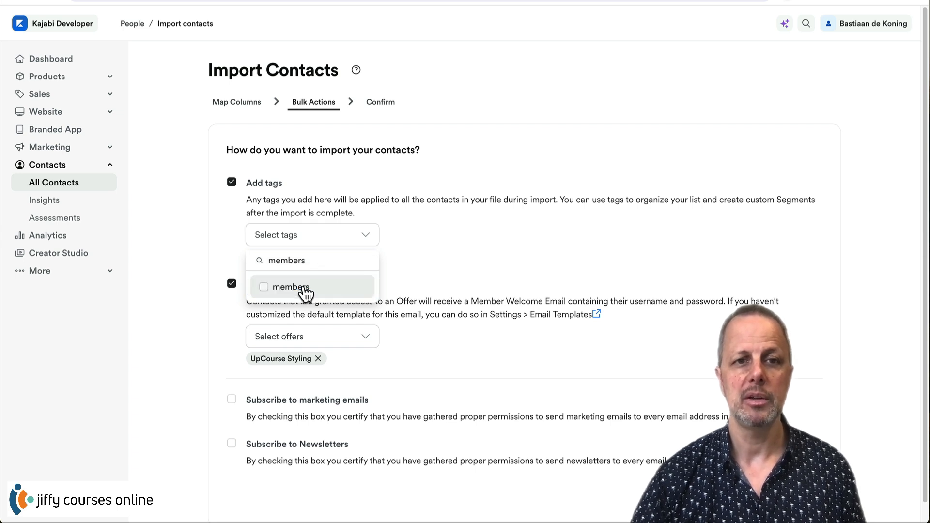
pyautogui.click(264, 287)
pyautogui.click(443, 235)
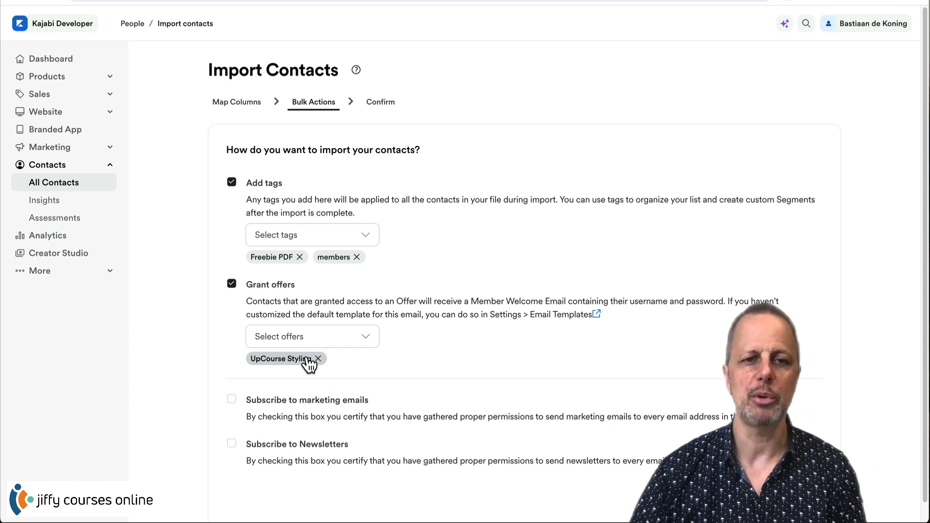
# - Subscribe the imported contacts to marketing emails and newsletters
pyautogui.click(232, 400)
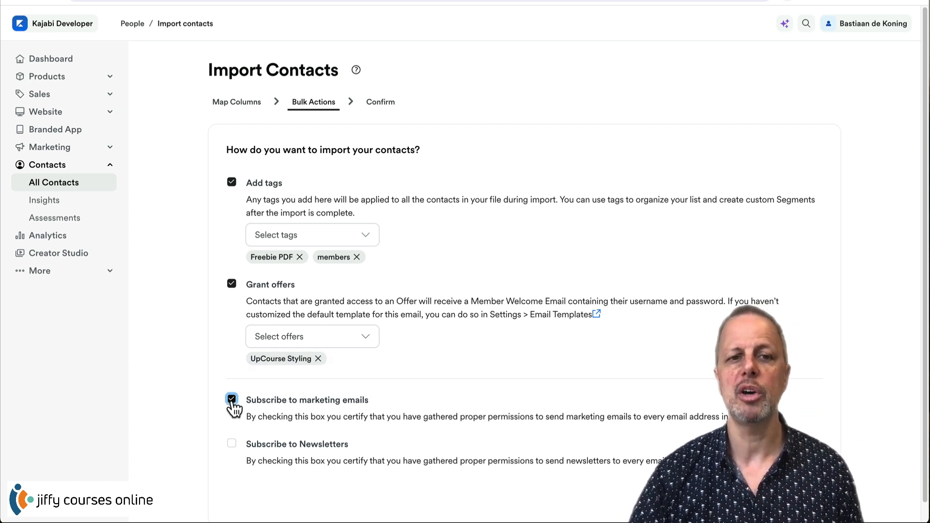
pyautogui.scroll(-1, 236, 445)
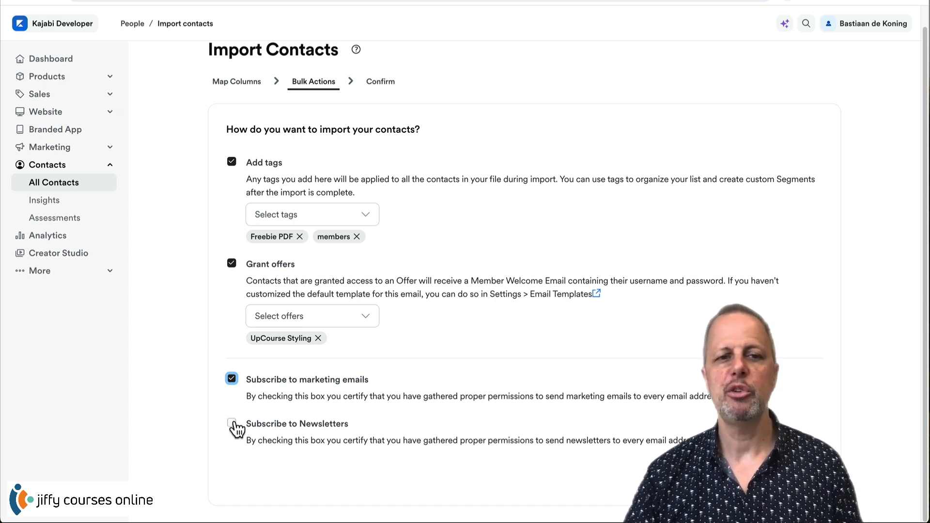
pyautogui.click(232, 424)
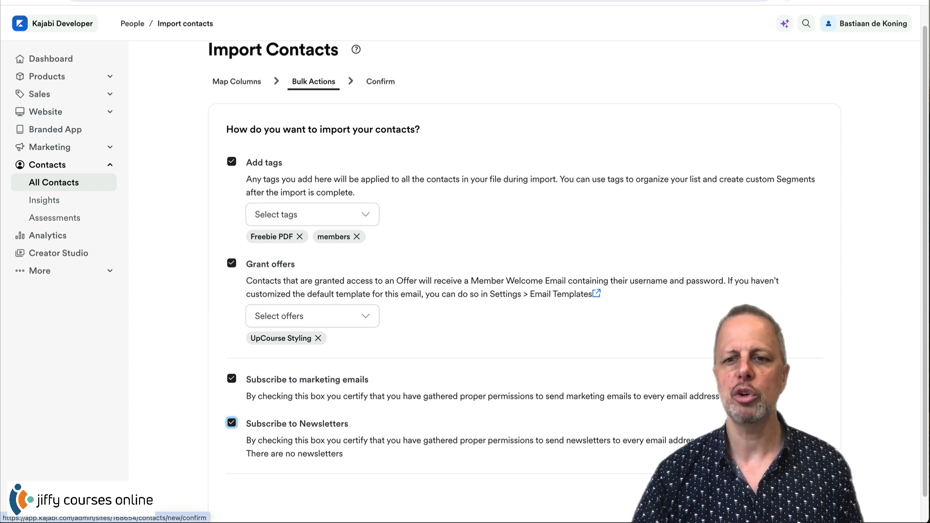
# - Review the Import Summary of 10 contacts, confirm the import, and scan the Contacts list
pyautogui.click(795, 502)
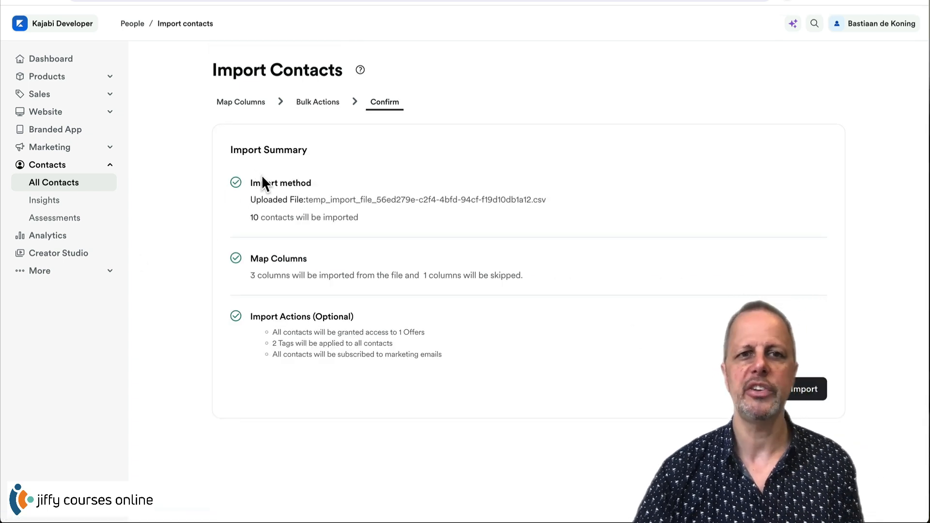
pyautogui.moveTo(258, 217); pyautogui.dragTo(406, 222)
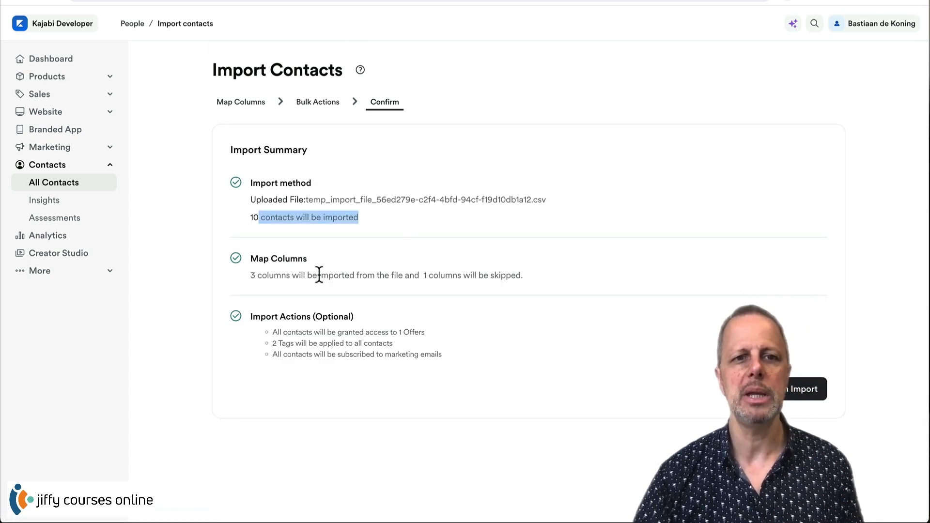
pyautogui.moveTo(262, 275); pyautogui.dragTo(300, 276)
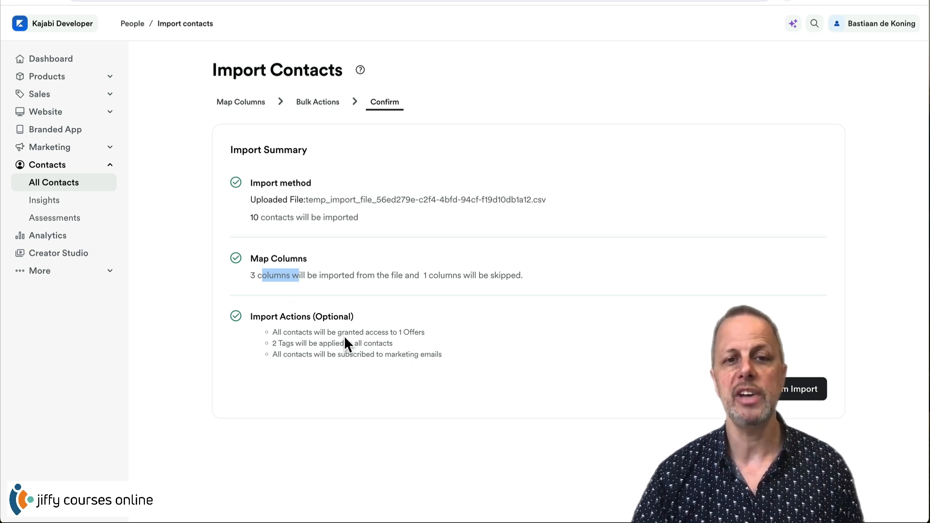
pyautogui.click(798, 393)
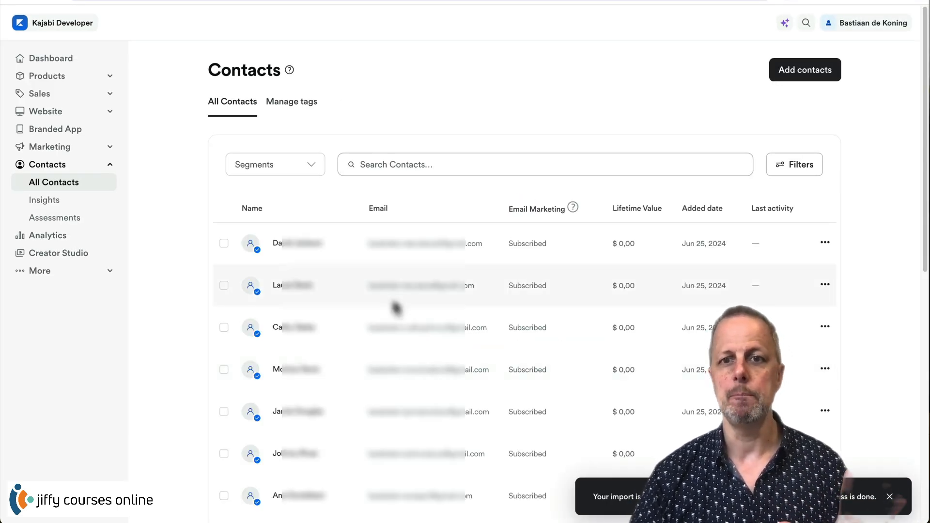
pyautogui.scroll(-9, 298, 347)
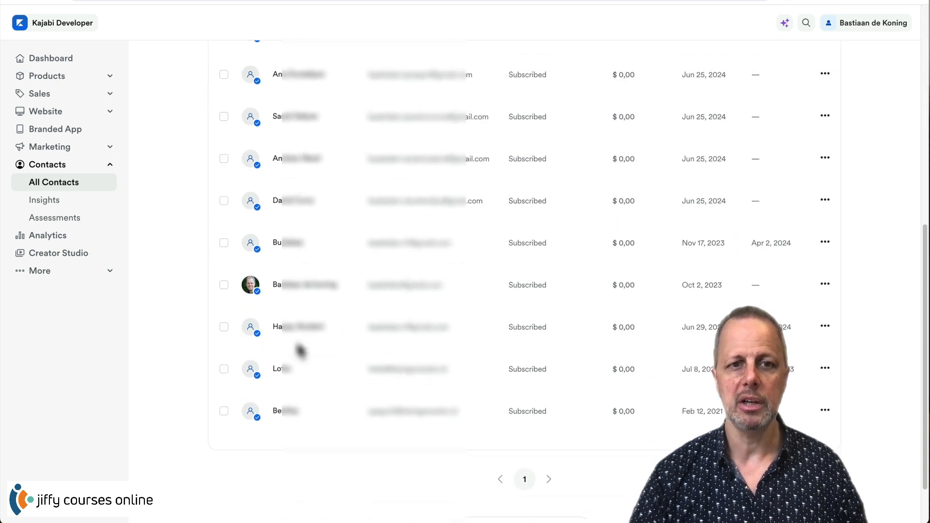
pyautogui.scroll(9, 298, 348)
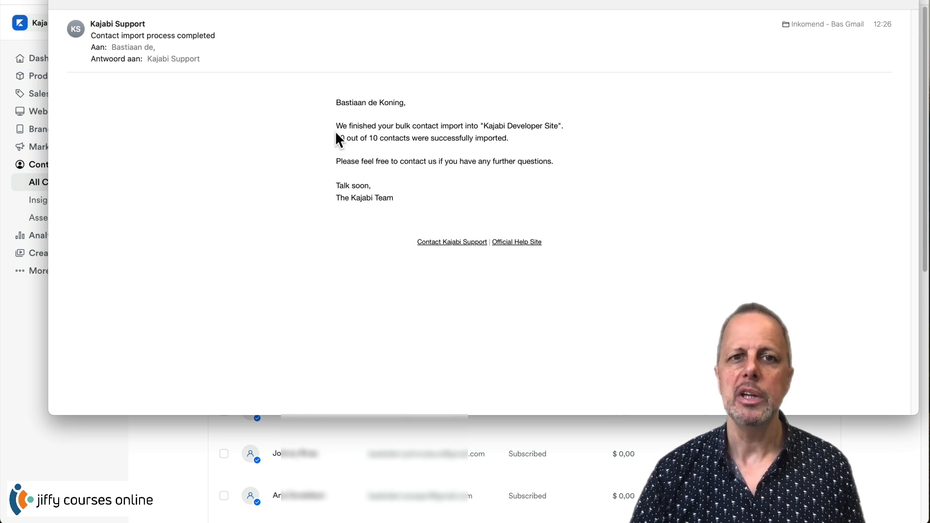
# - Check the Kajabi Support email reporting 10 out of 10 contacts imported, then close it
pyautogui.moveTo(337, 138); pyautogui.dragTo(410, 140)
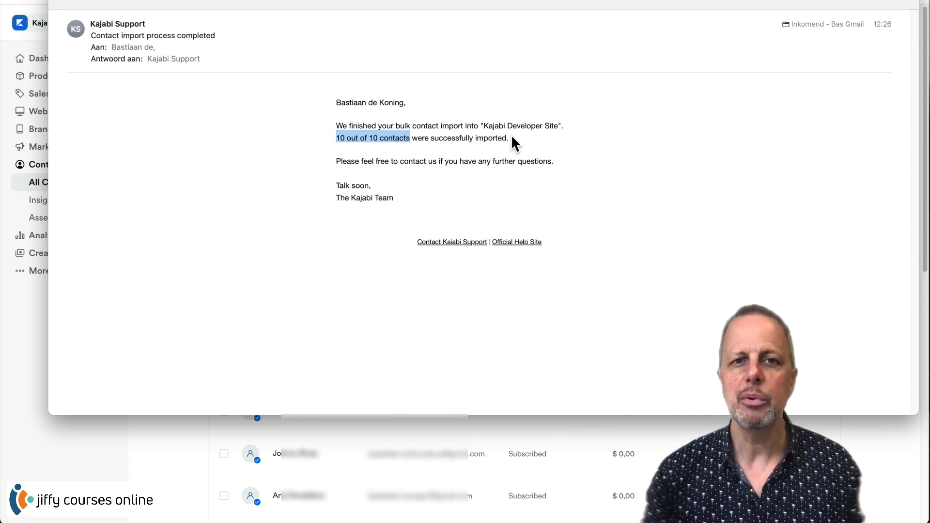
pyautogui.click(61, 2)
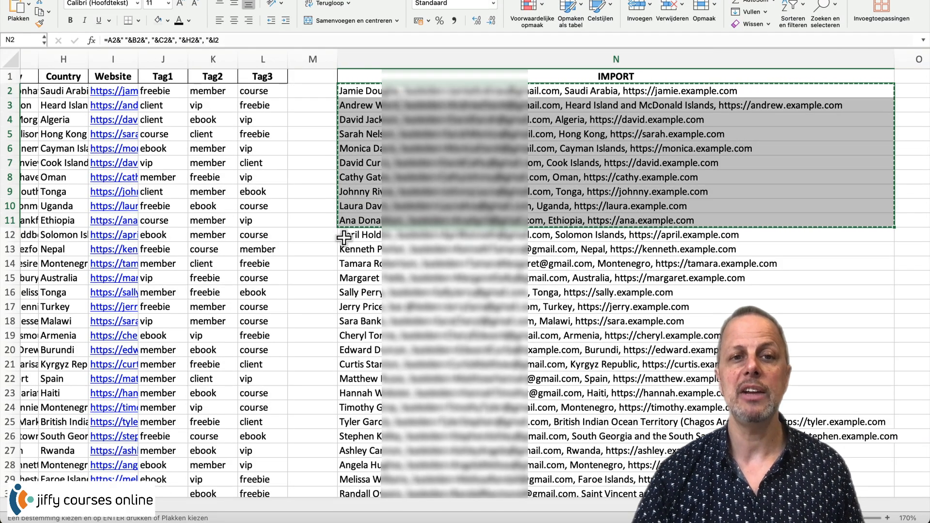
# - Insert an extra @ into row 15's email formula in C15
pyautogui.moveTo(349, 236); pyautogui.dragTo(359, 393)
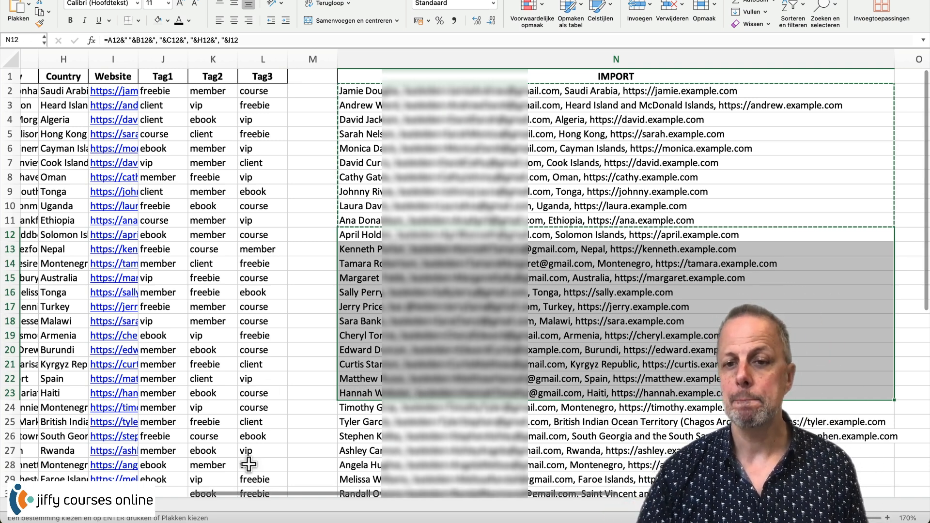
pyautogui.hscroll(-10, 245, 490)
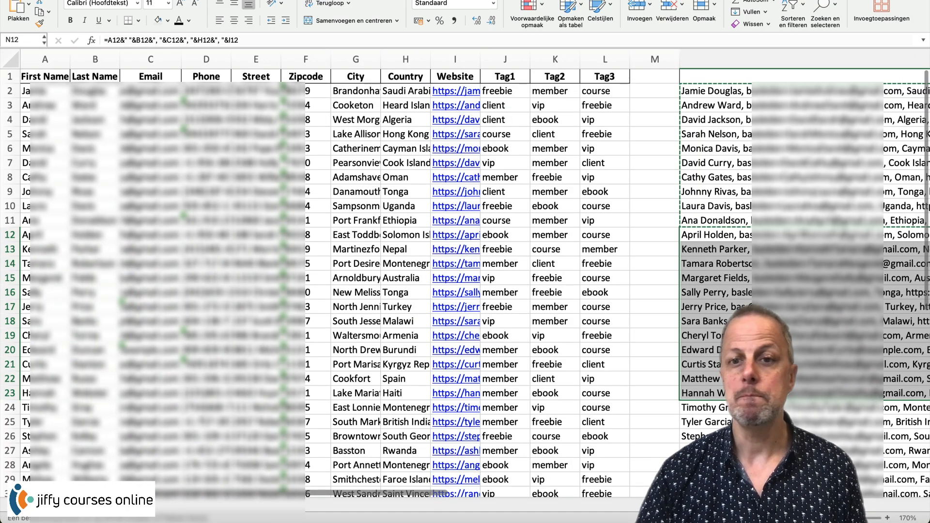
pyautogui.click(737, 283)
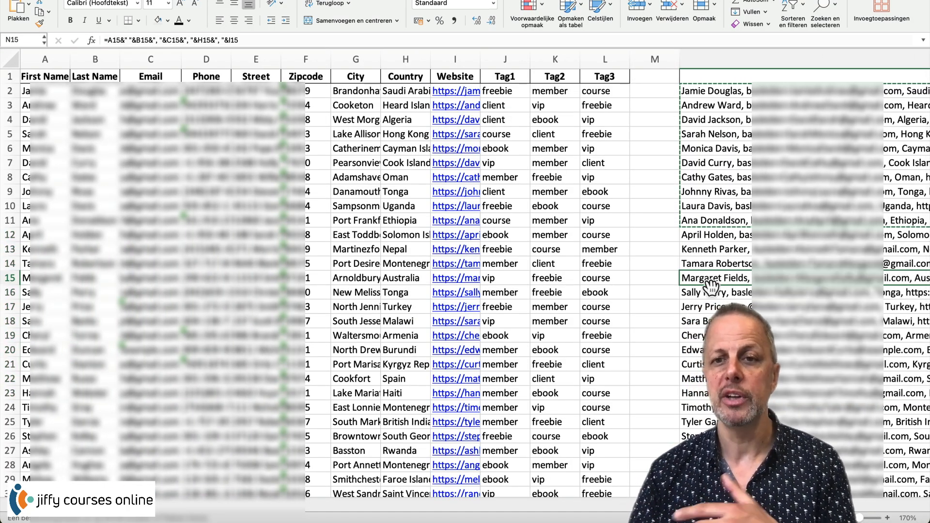
pyautogui.click(146, 281)
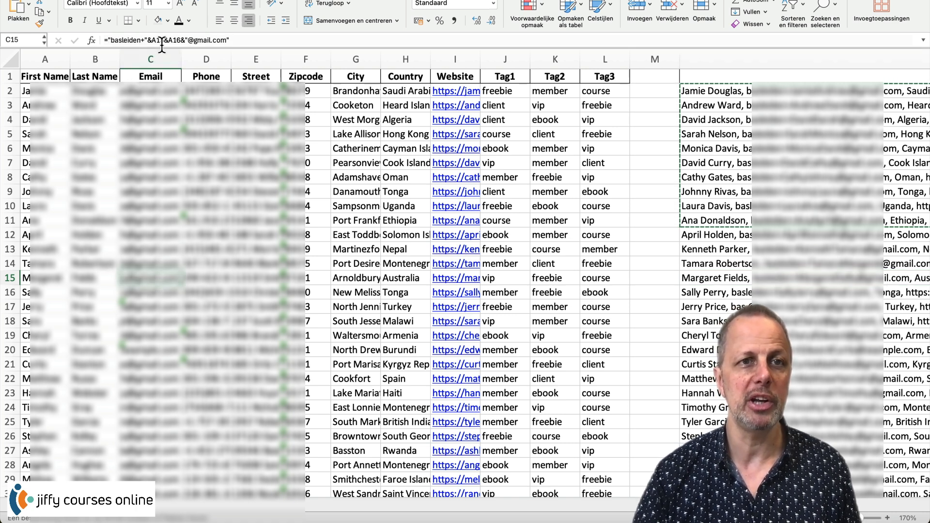
pyautogui.click(125, 41)
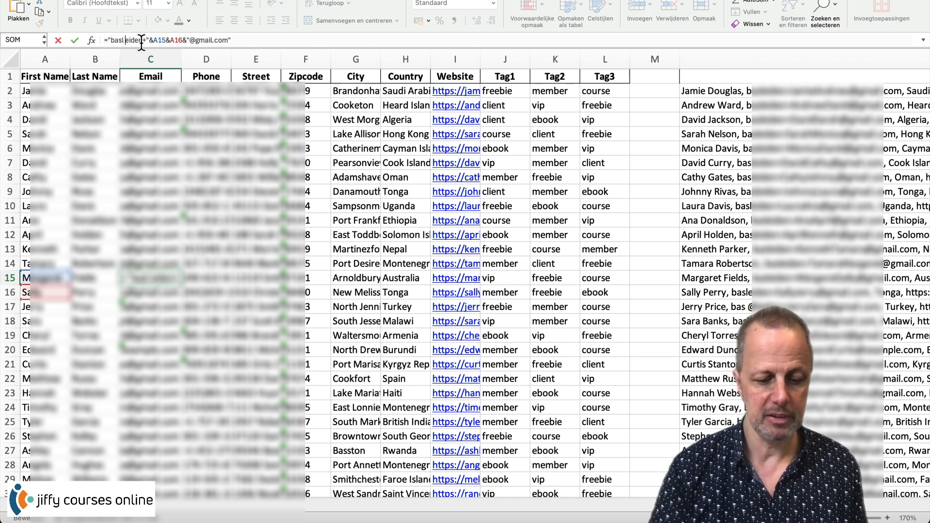
pyautogui.write('@')
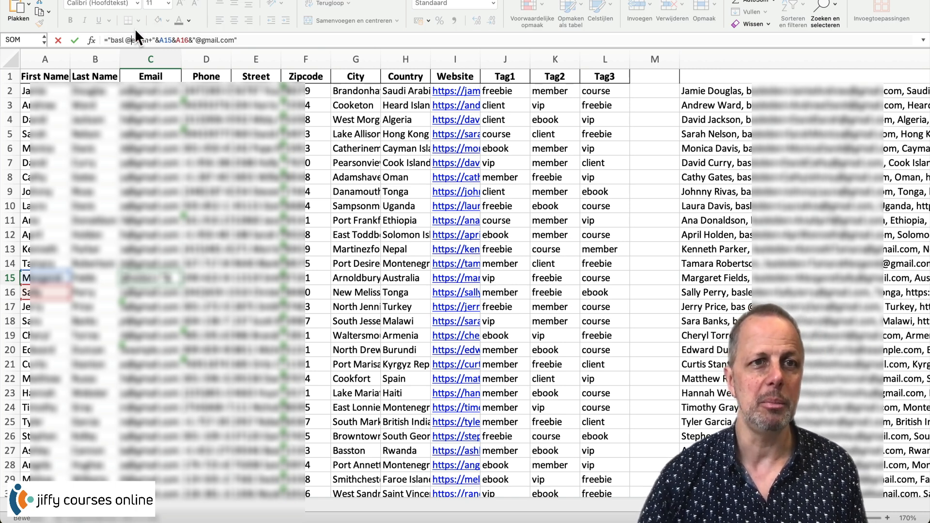
pyautogui.press('Return')
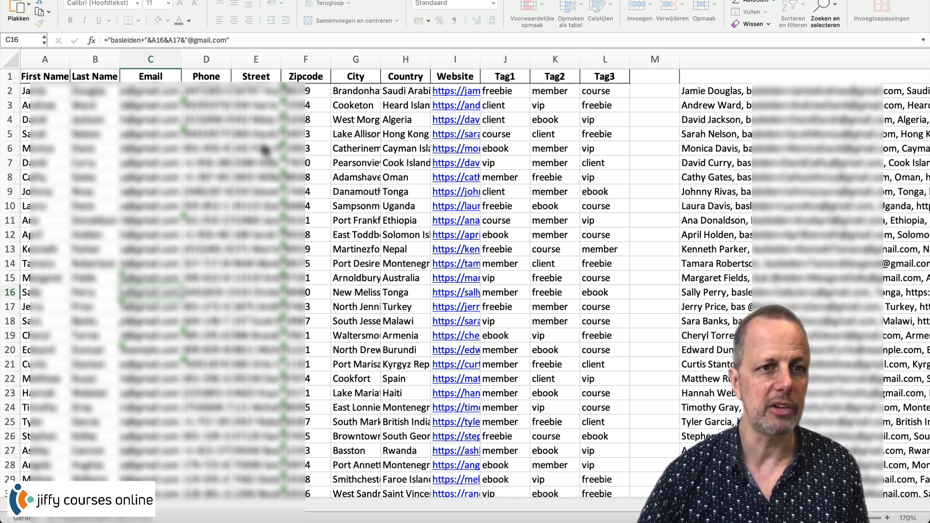
# - Change row 17's email domain from gmail to example in its formula
pyautogui.press('Return')
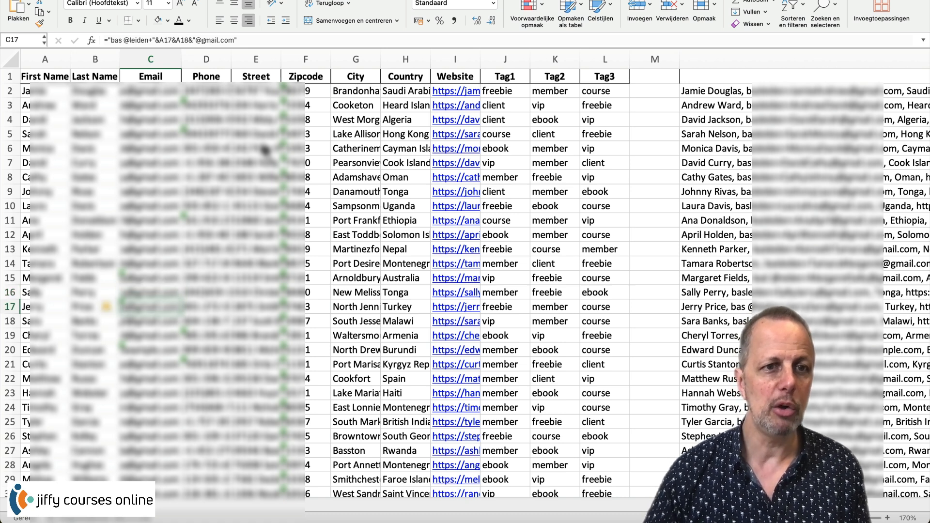
pyautogui.click(218, 39)
pyautogui.press('BackSpace')
pyautogui.press('BackSpace')
pyautogui.press('BackSpace')
pyautogui.press('BackSpace')
pyautogui.press('BackSpace')
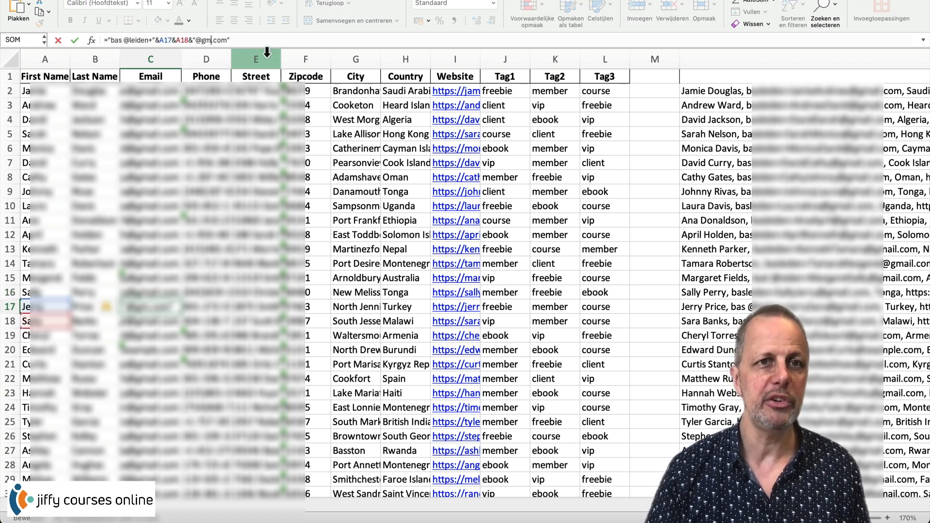
pyautogui.write('ma')
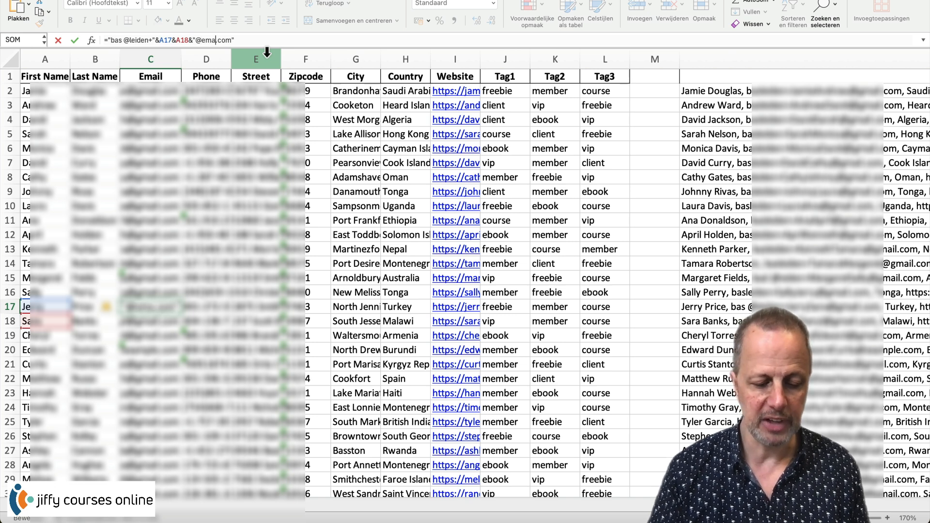
pyautogui.press('BackSpace')
pyautogui.press('BackSpace')
pyautogui.write('xmap')
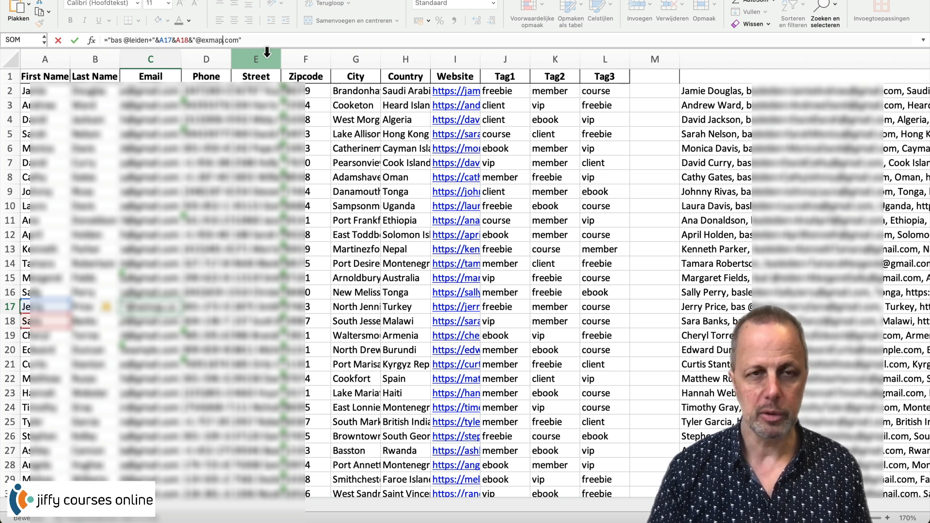
pyautogui.press('BackSpace')
pyautogui.press('BackSpace')
pyautogui.press('BackSpace')
pyautogui.press('BackSpace')
pyautogui.press('BackSpace')
pyautogui.write('ample')
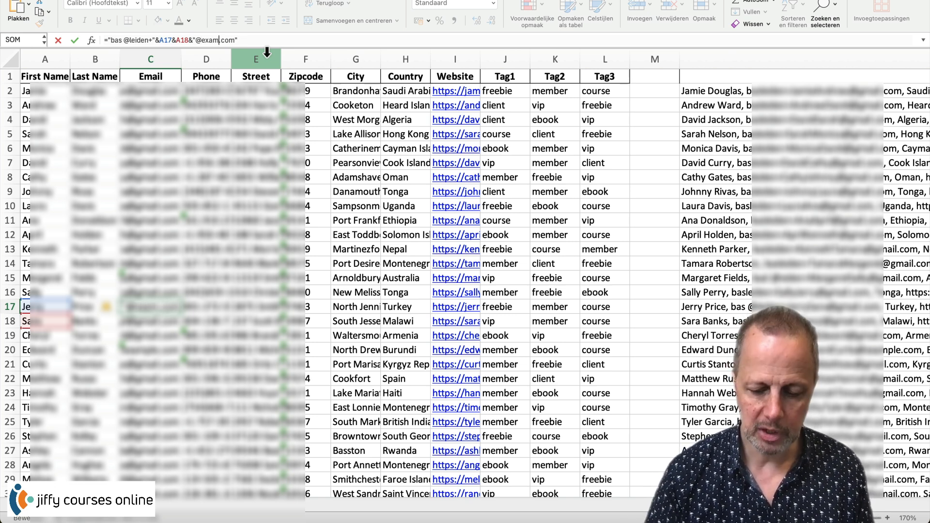
pyautogui.press('Return')
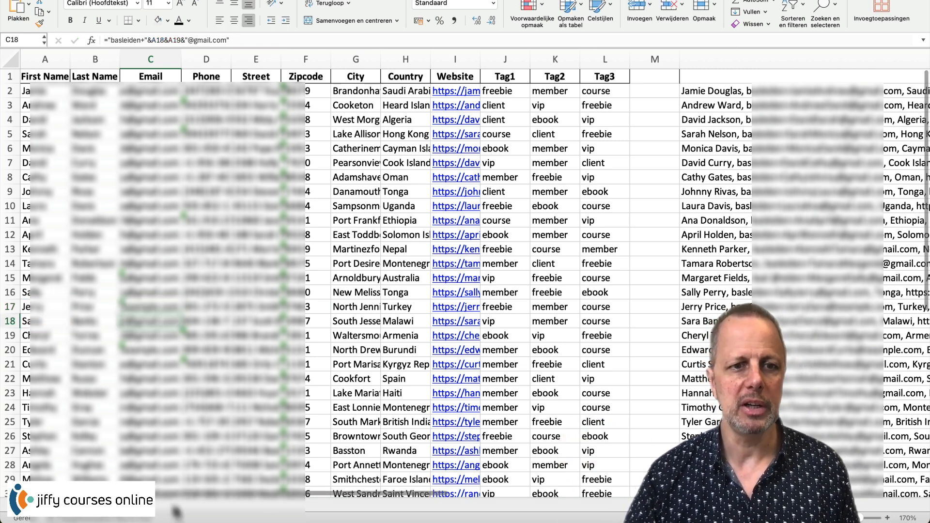
# - Colour the first IMPORT batch, N2:N11, red
pyautogui.moveTo(179, 495); pyautogui.dragTo(289, 495)
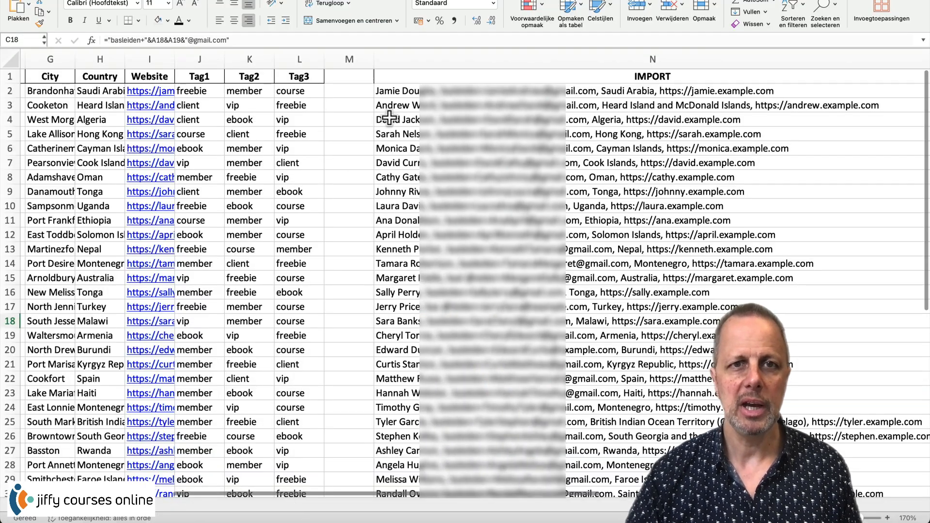
pyautogui.moveTo(395, 93); pyautogui.dragTo(406, 222)
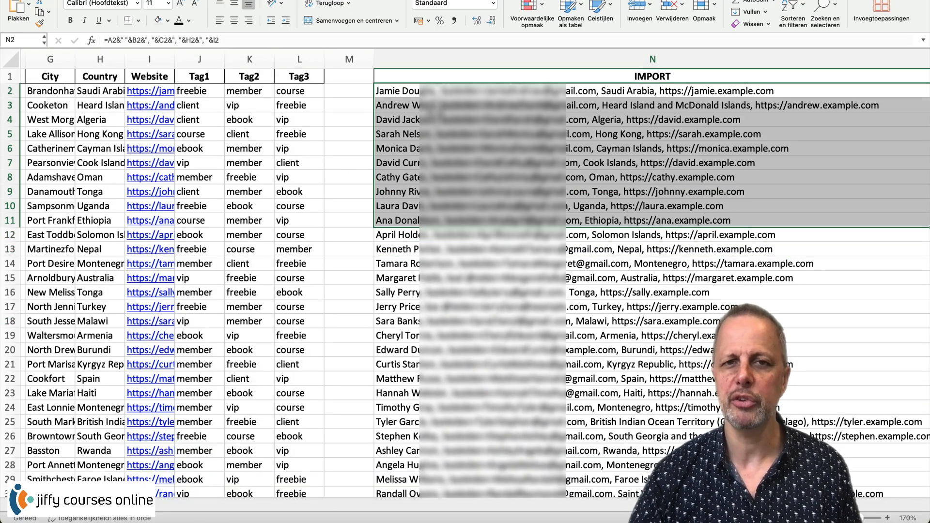
pyautogui.click(189, 20)
pyautogui.click(191, 147)
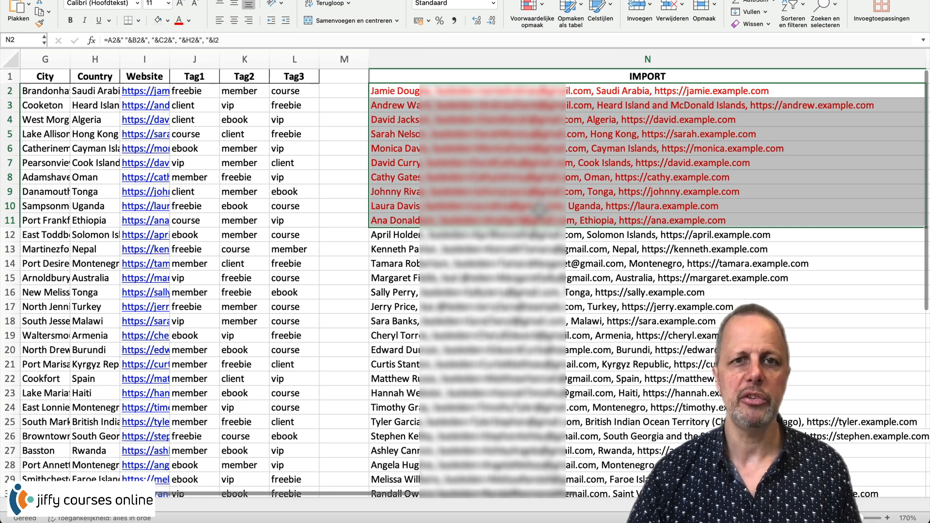
pyautogui.click(454, 305)
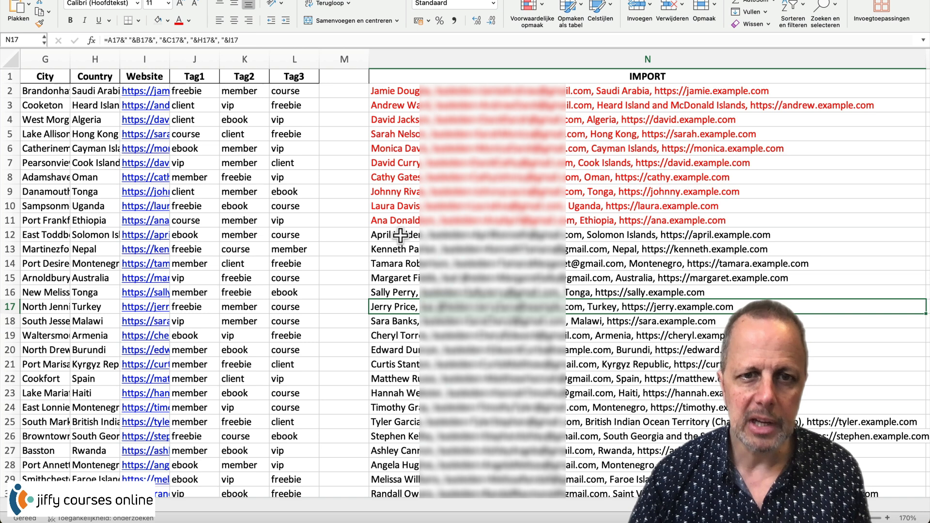
# - Copy IMPORT rows N12:N21 and colour their text green
pyautogui.moveTo(400, 235); pyautogui.dragTo(406, 369)
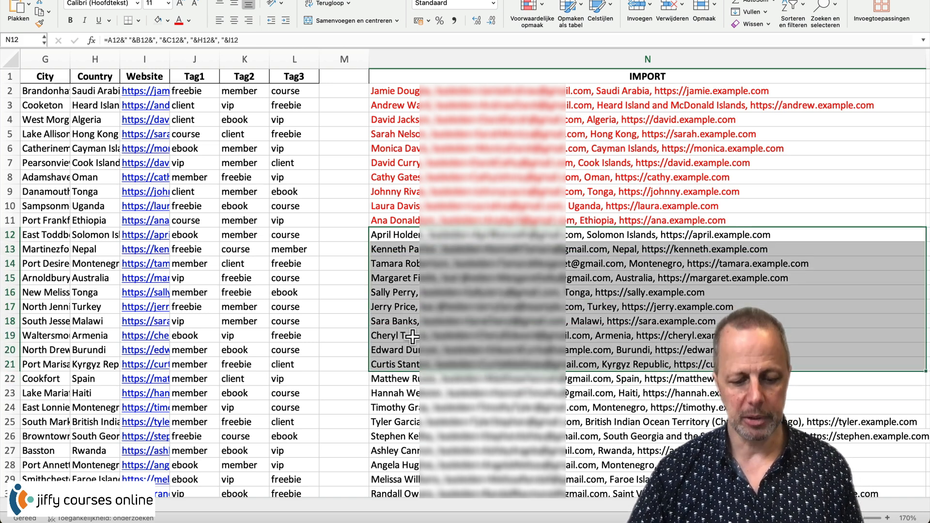
pyautogui.rightClick(446, 299)
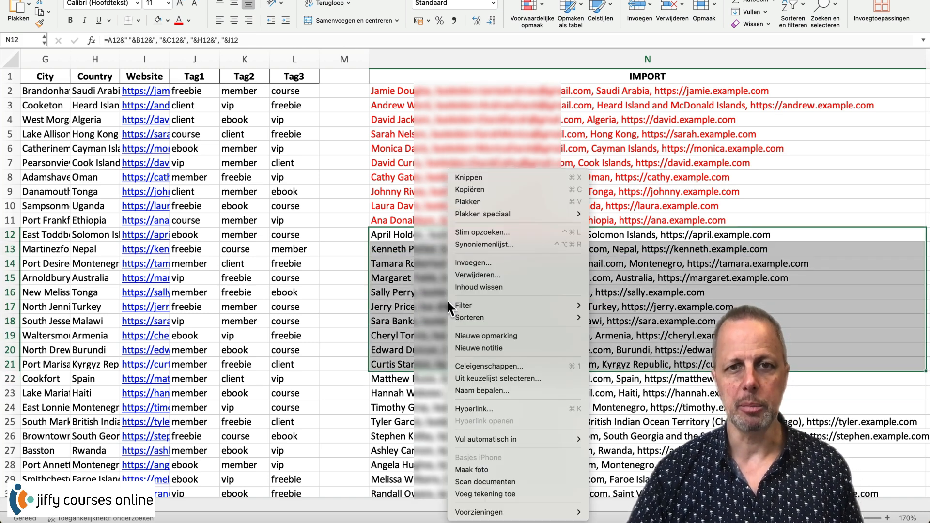
pyautogui.click(496, 190)
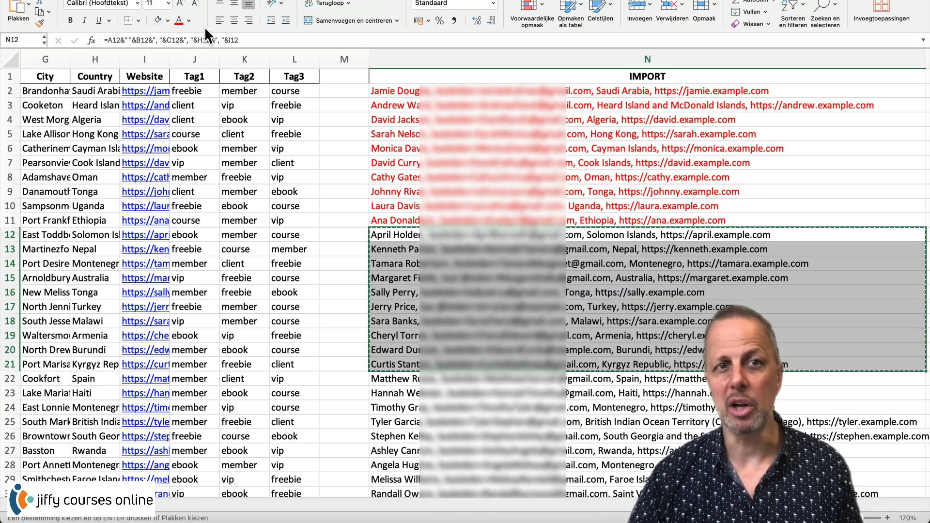
pyautogui.click(188, 21)
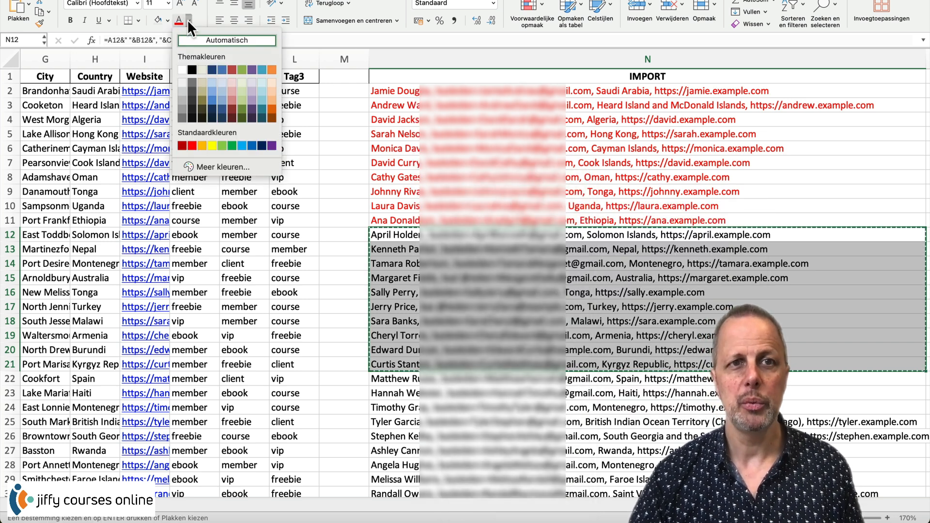
pyautogui.click(222, 145)
pyautogui.press('Up')
pyautogui.press('Up')
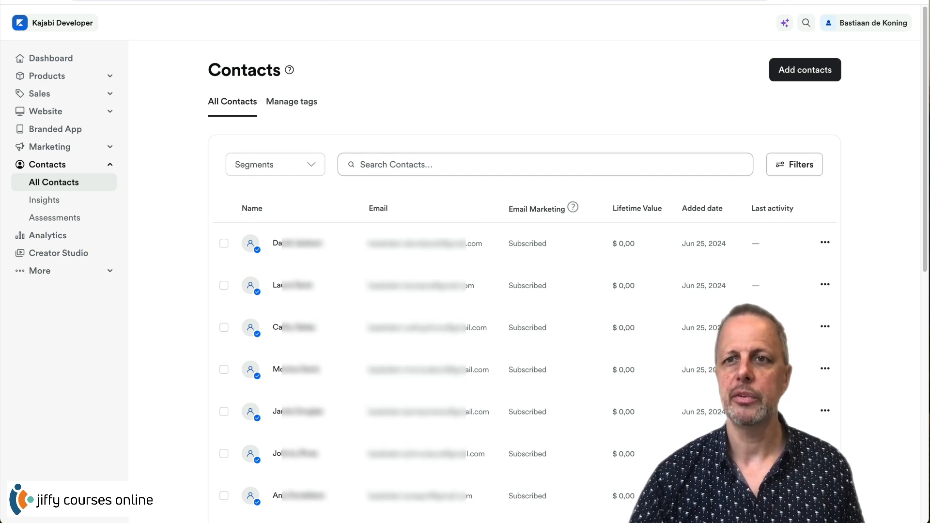
# - Start a Kajabi CSV import using 'Copy/paste from file' and focus the Paste CSV rows box
pyautogui.click(799, 75)
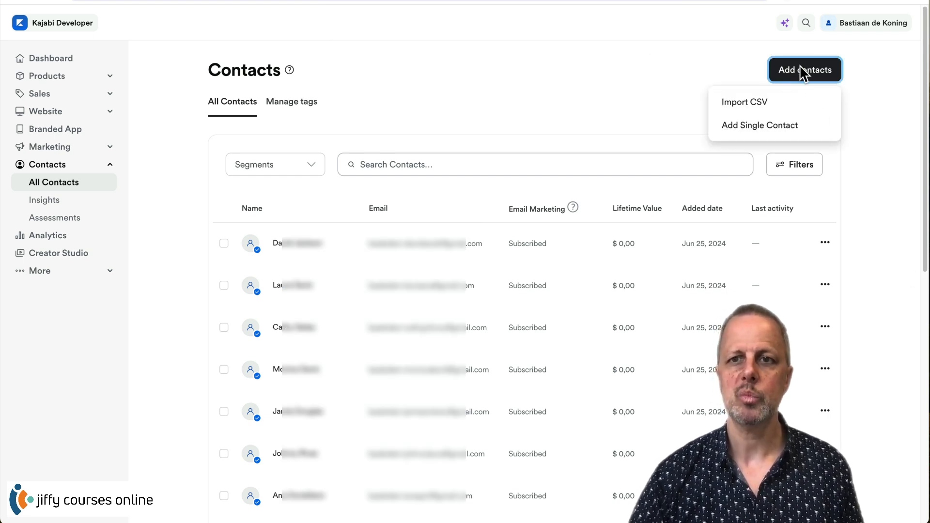
pyautogui.click(747, 102)
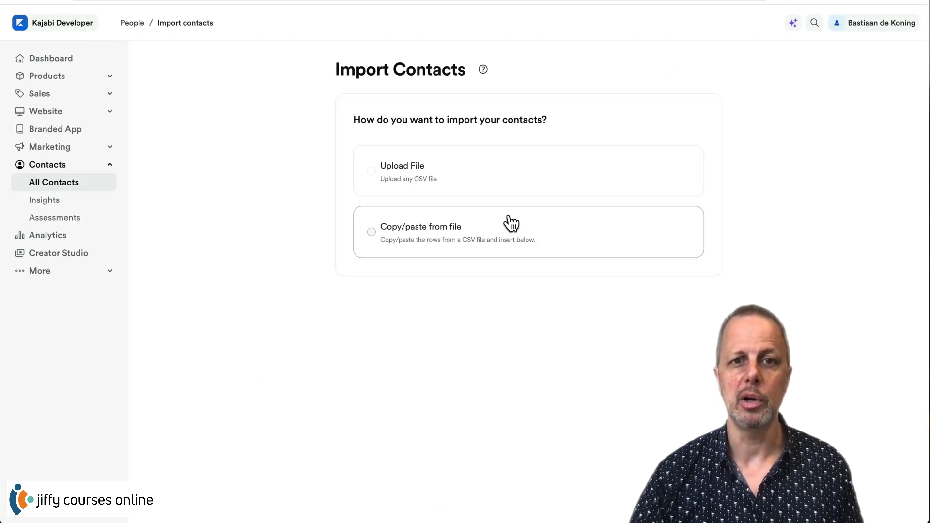
pyautogui.click(402, 232)
pyautogui.click(389, 415)
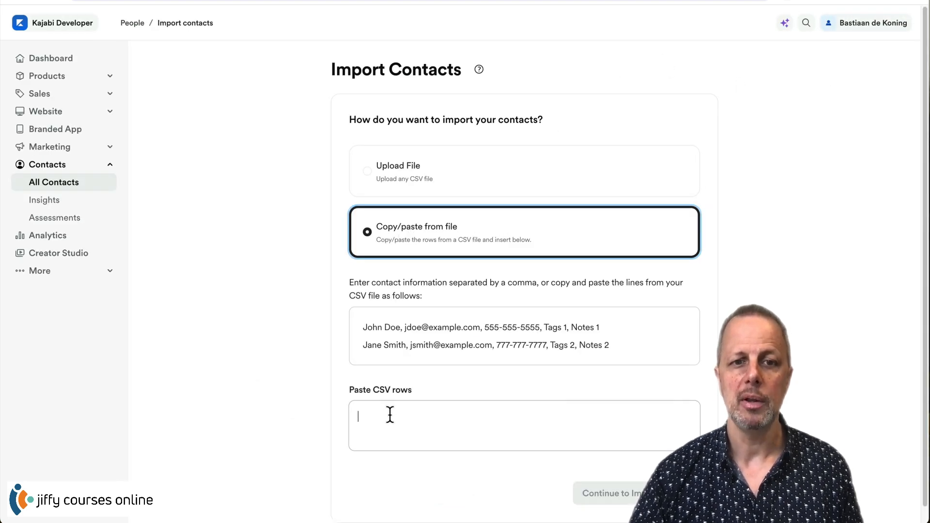
pyautogui.rightClick(394, 426)
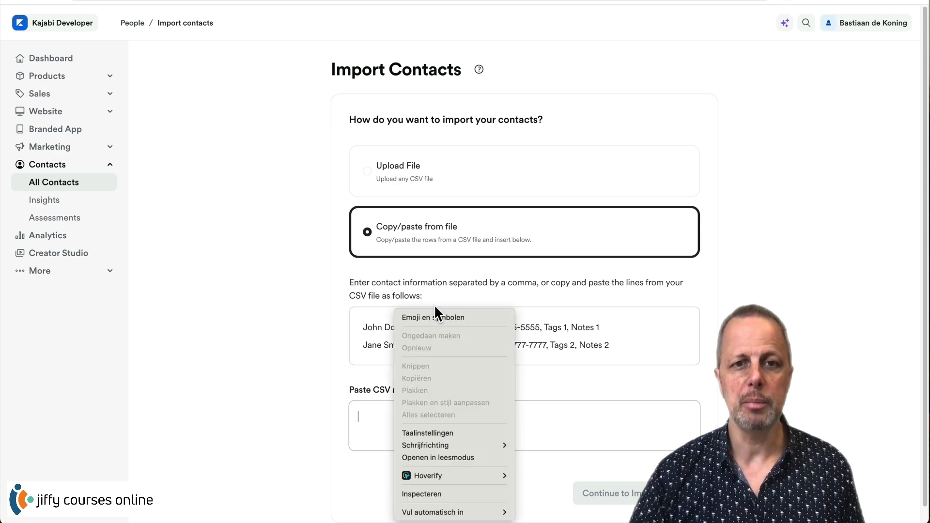
pyautogui.click(381, 417)
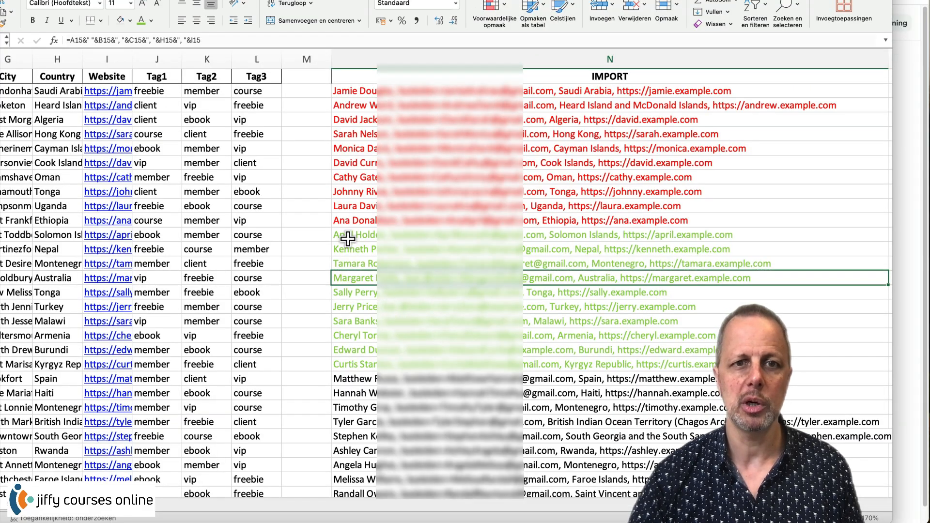
# - Copy the ten green contact rows N12:N21 from Excel's IMPORT column
pyautogui.moveTo(344, 236); pyautogui.dragTo(351, 366)
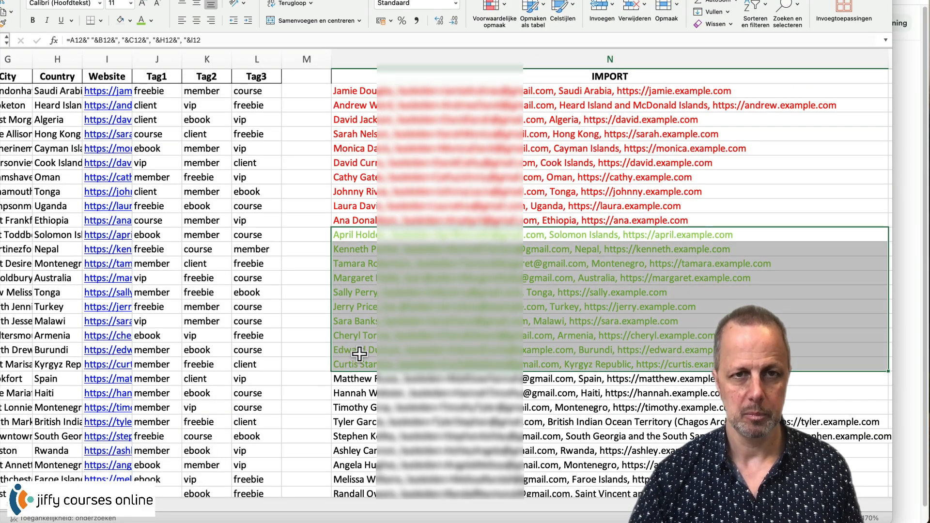
pyautogui.press('super+c')
pyautogui.rightClick(382, 300)
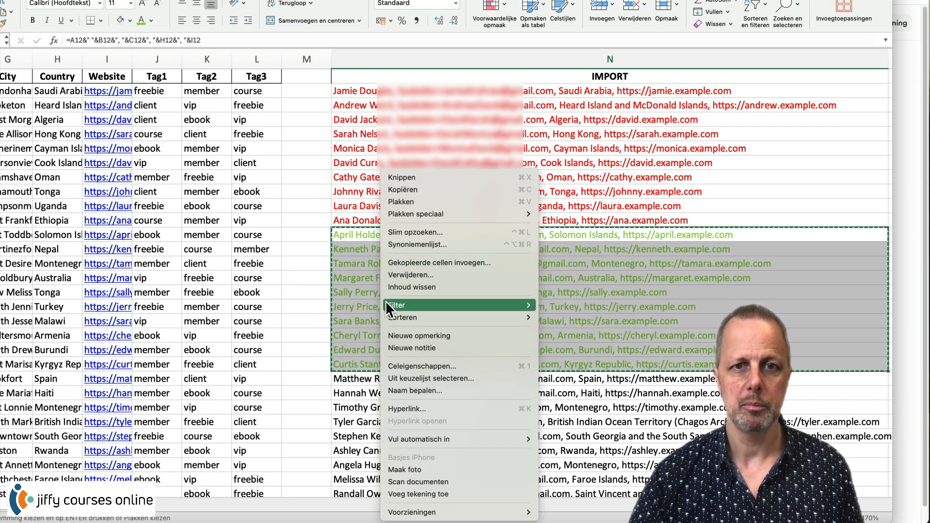
pyautogui.click(463, 190)
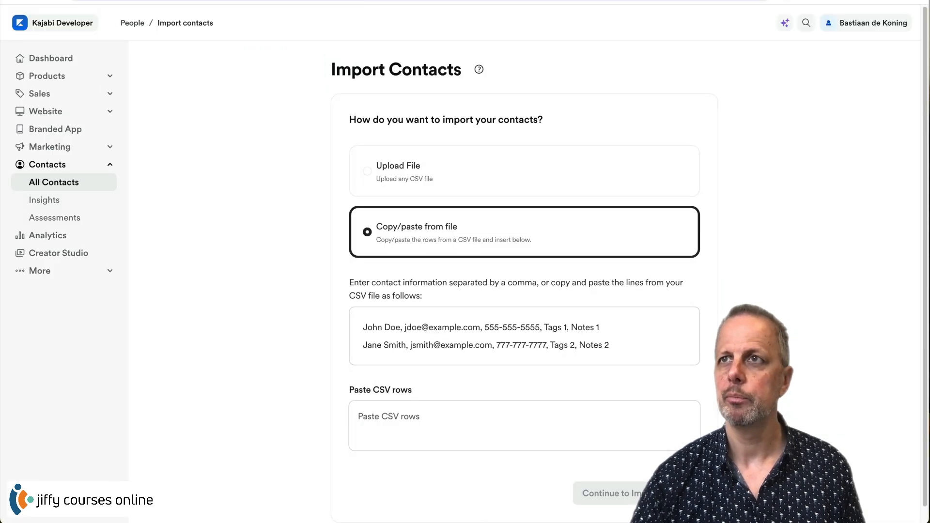
# - Paste the copied second batch of ten contact lines into the Paste CSV rows box
pyautogui.click(378, 411)
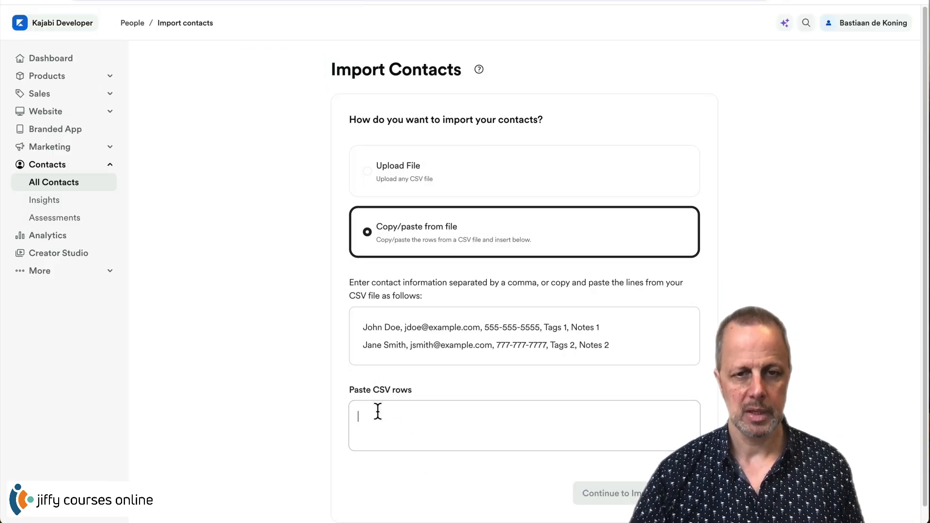
pyautogui.rightClick(378, 411)
pyautogui.click(431, 389)
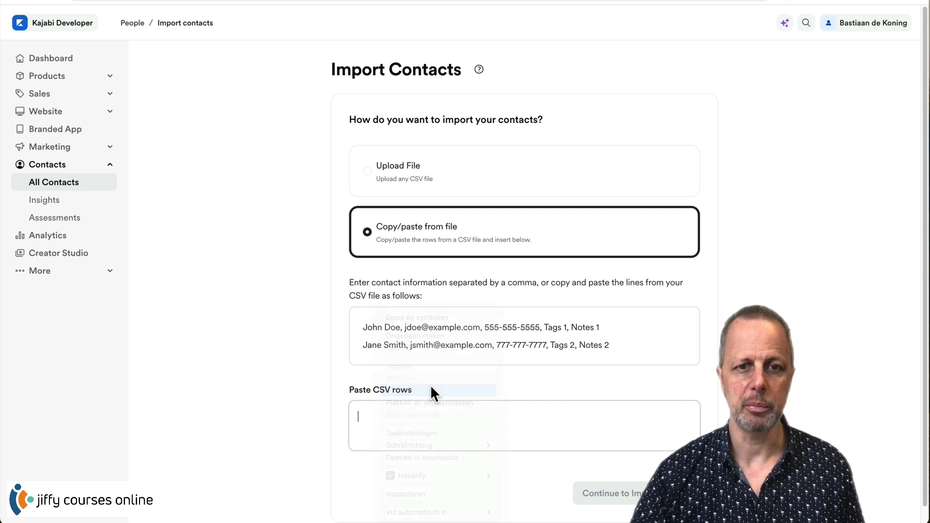
pyautogui.scroll(-3, 429, 417)
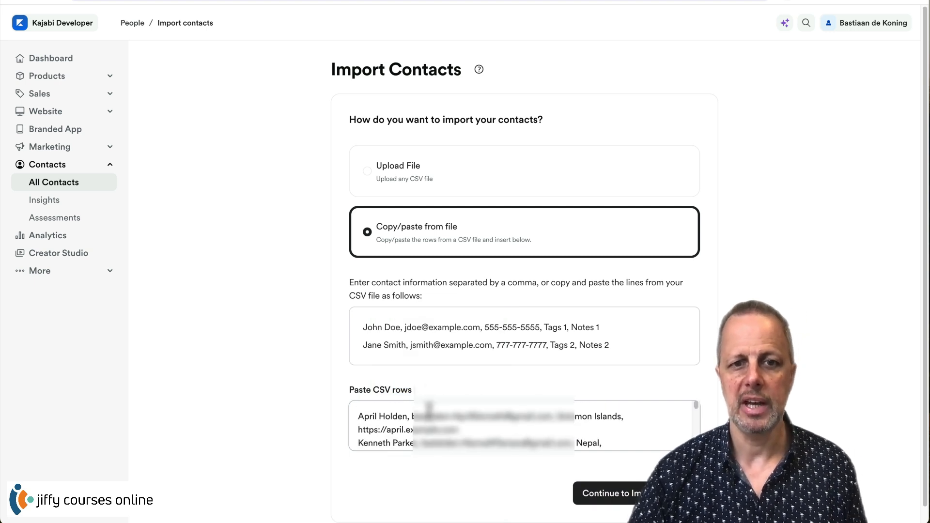
pyautogui.scroll(-5, 430, 409)
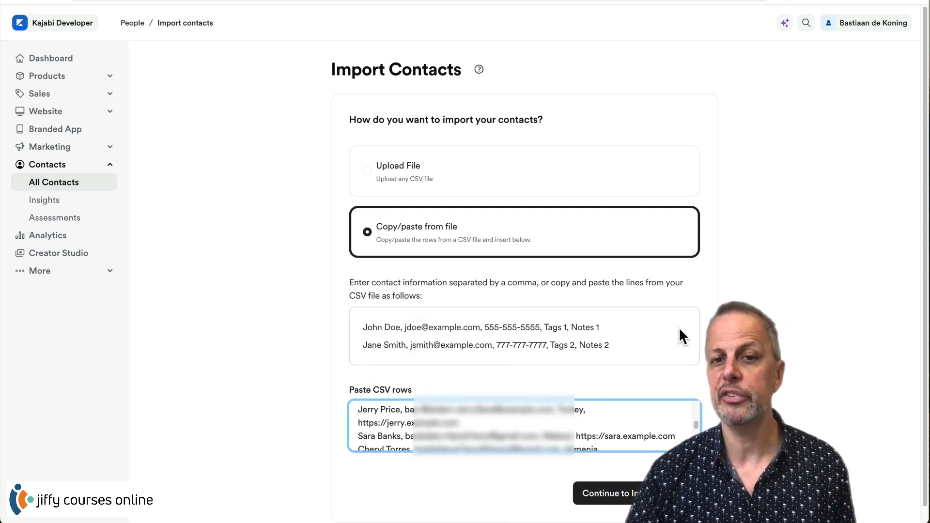
pyautogui.scroll(-1, 833, 313)
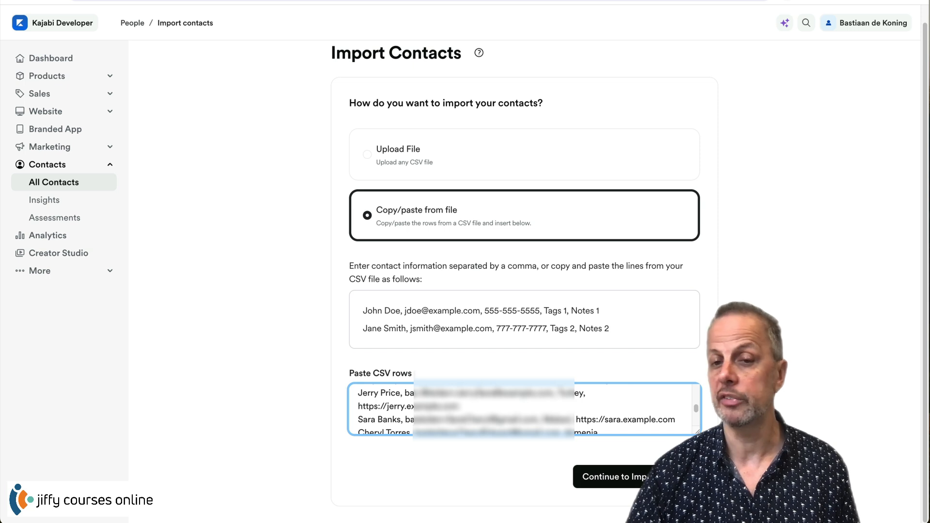
# - Continue to column mapping and map Column 1 to Name and Column 2 to Email
pyautogui.click(591, 476)
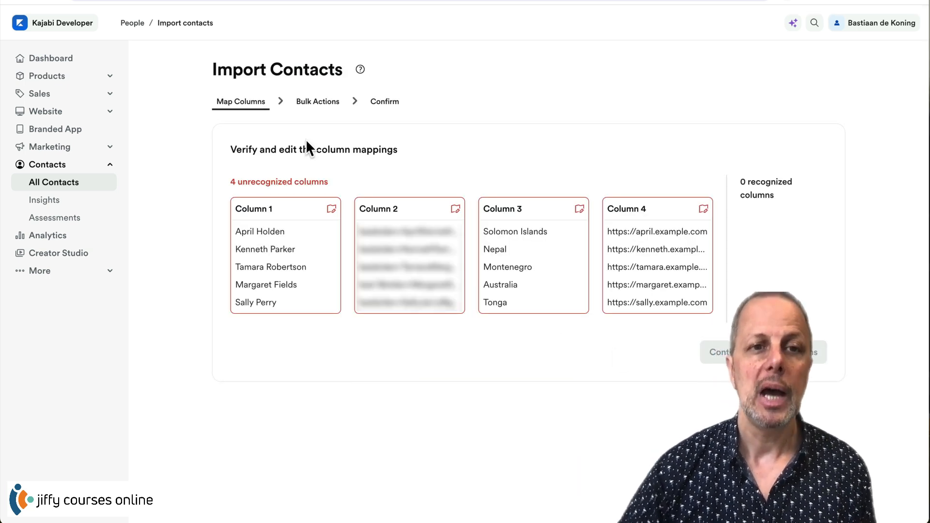
pyautogui.click(333, 211)
pyautogui.click(311, 202)
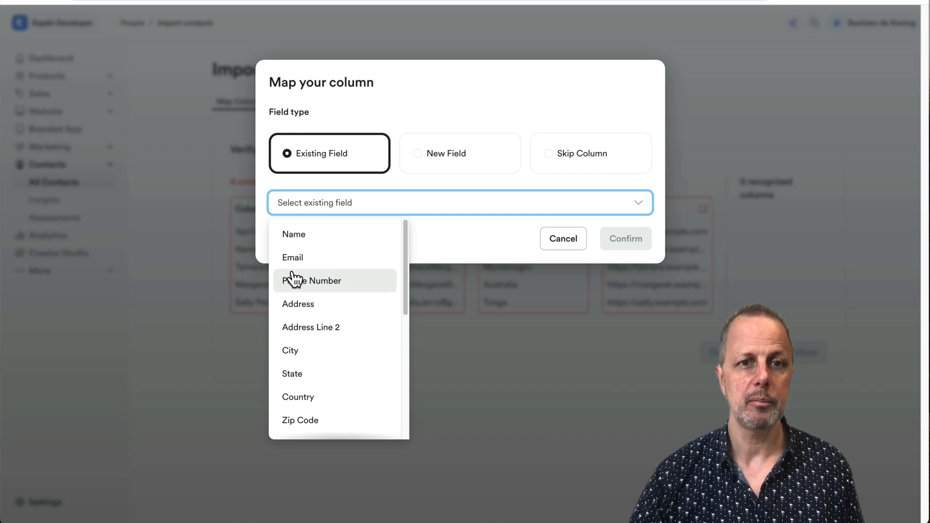
pyautogui.click(289, 235)
pyautogui.click(630, 240)
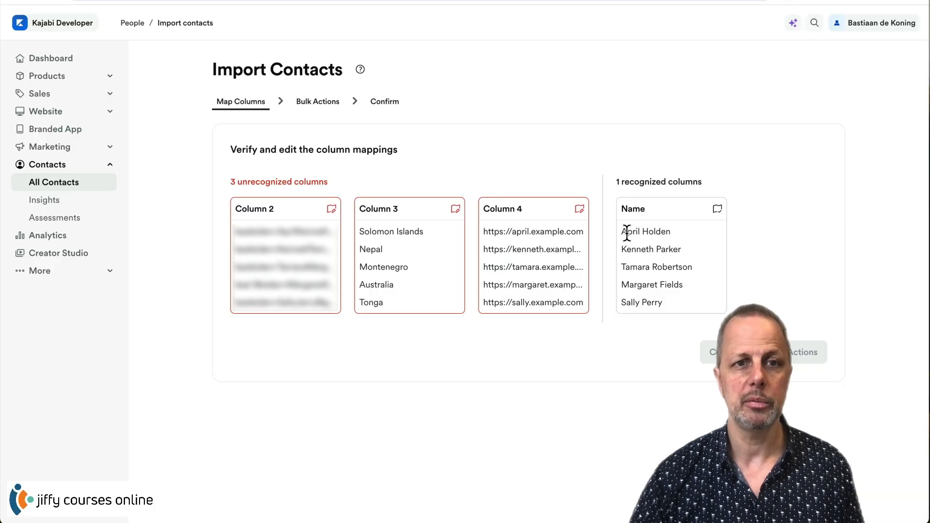
pyautogui.click(332, 209)
pyautogui.click(310, 201)
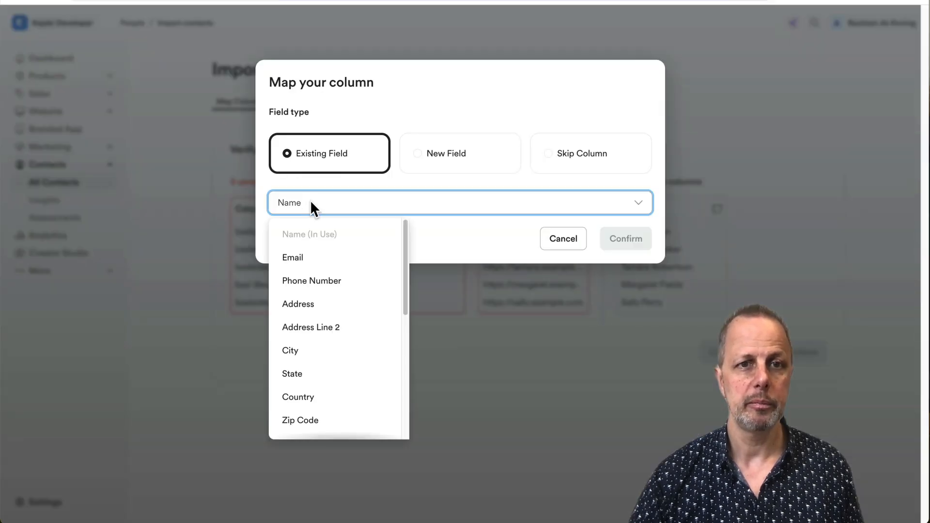
pyautogui.click(308, 264)
pyautogui.click(618, 245)
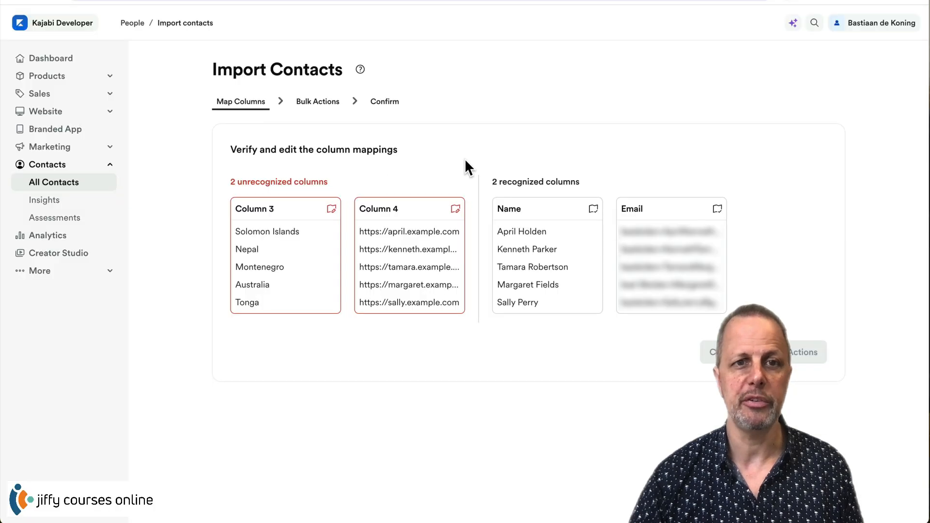
# - Skip Column 3, the country column, and map Column 4 to Website
pyautogui.click(333, 209)
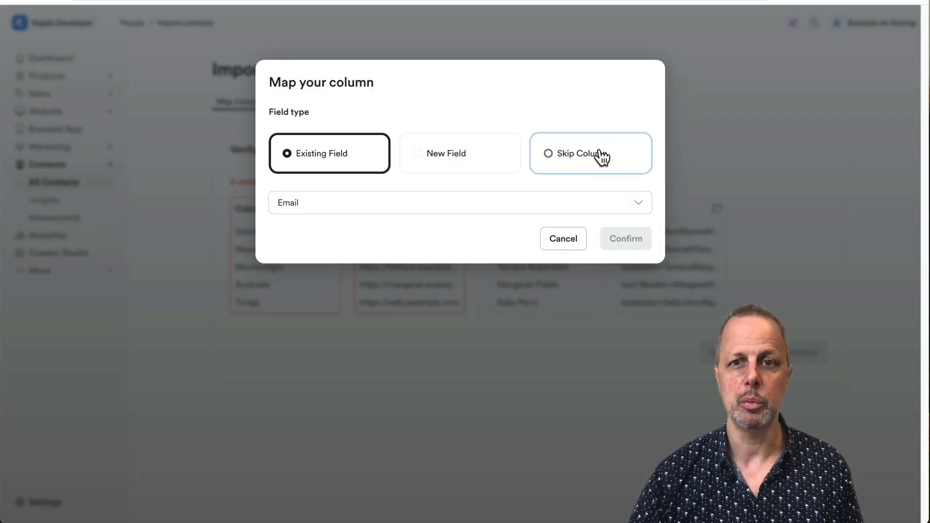
pyautogui.click(600, 156)
pyautogui.click(625, 244)
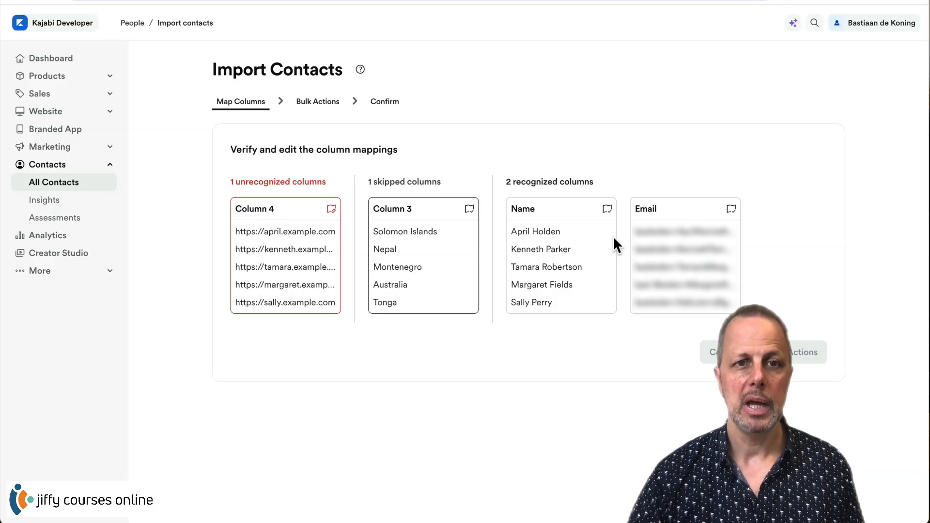
pyautogui.click(332, 209)
pyautogui.click(333, 212)
pyautogui.scroll(-5, 339, 426)
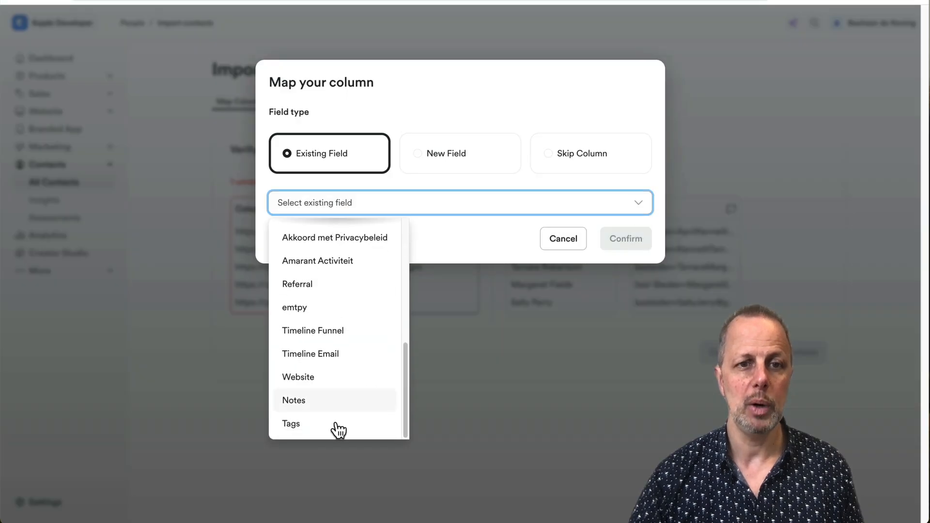
pyautogui.click(306, 381)
pyautogui.click(640, 245)
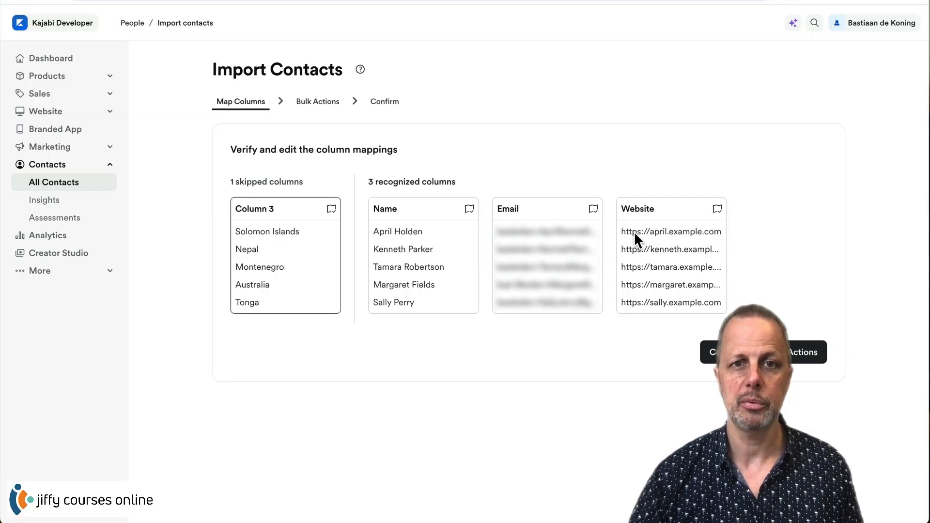
# - Tag the contacts Freebie PDF, subscribe them to marketing emails and newsletters, and start the import
pyautogui.click(804, 352)
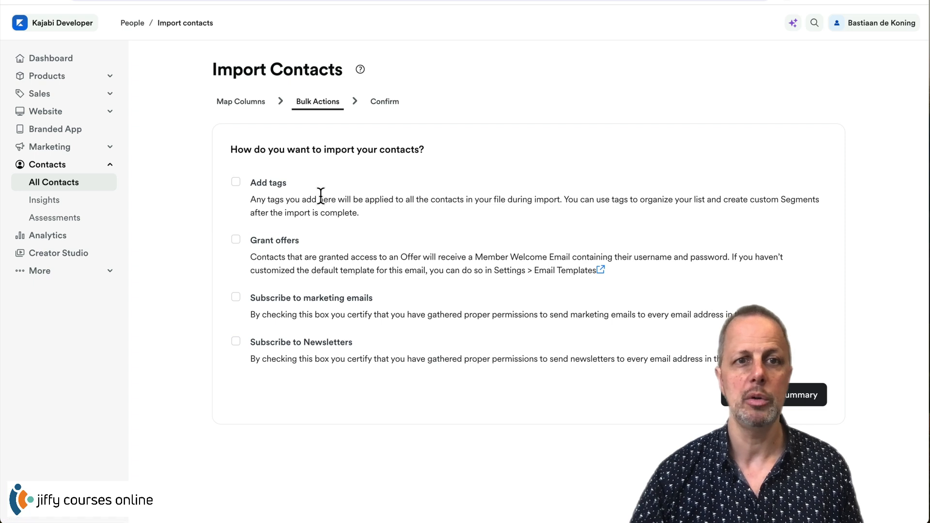
pyautogui.click(236, 181)
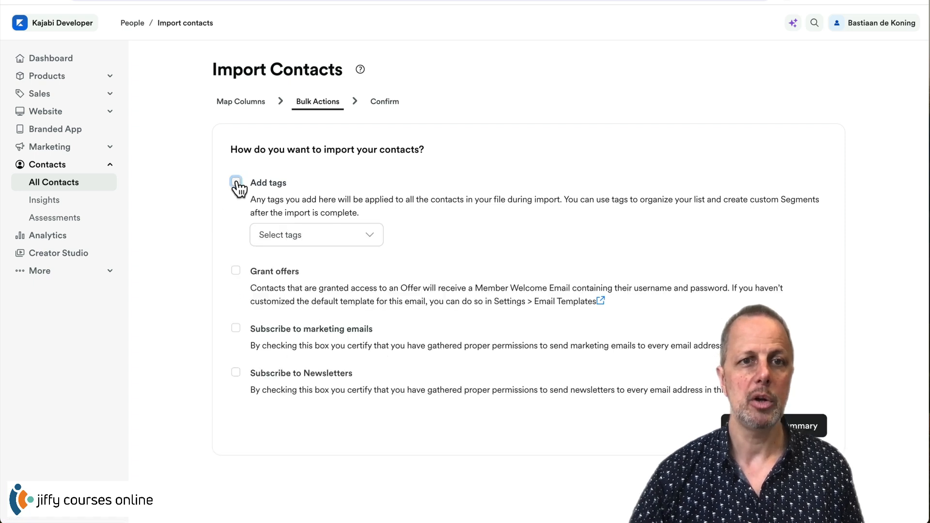
pyautogui.click(290, 240)
pyautogui.click(321, 428)
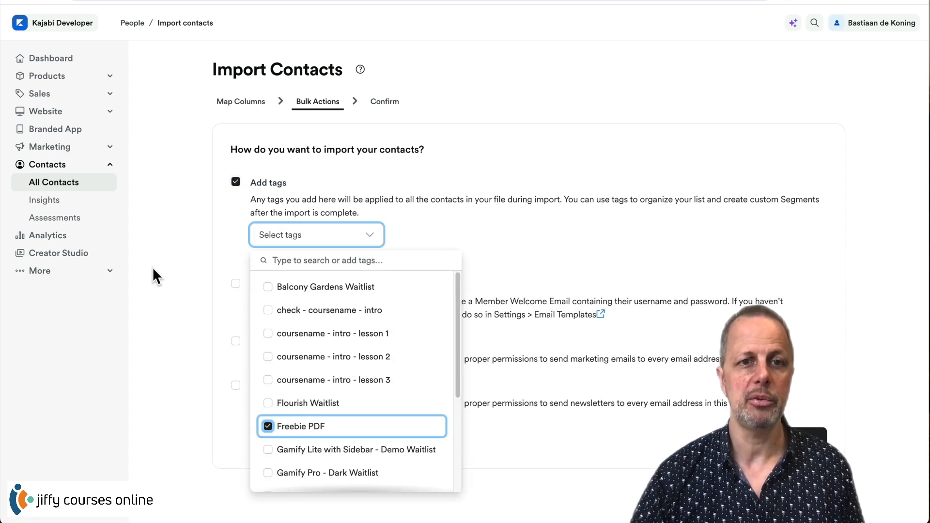
pyautogui.click(152, 266)
pyautogui.click(235, 341)
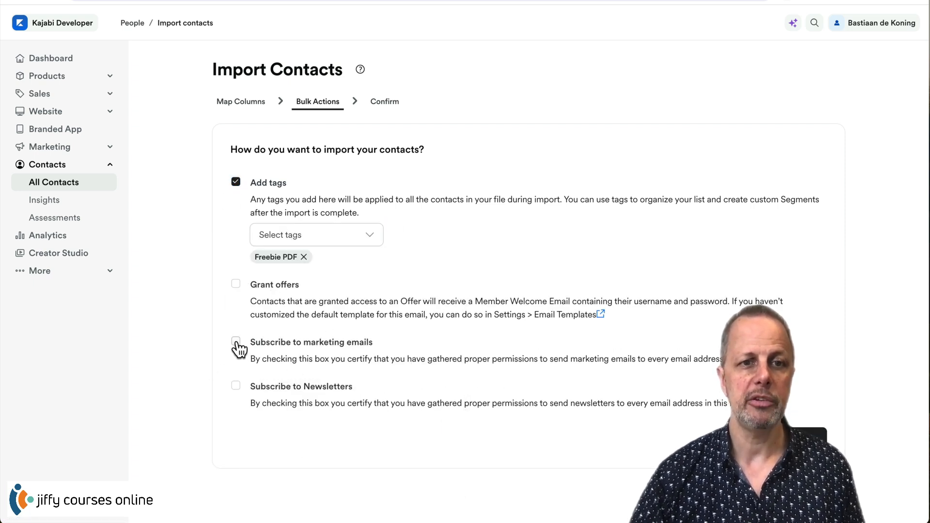
pyautogui.click(235, 385)
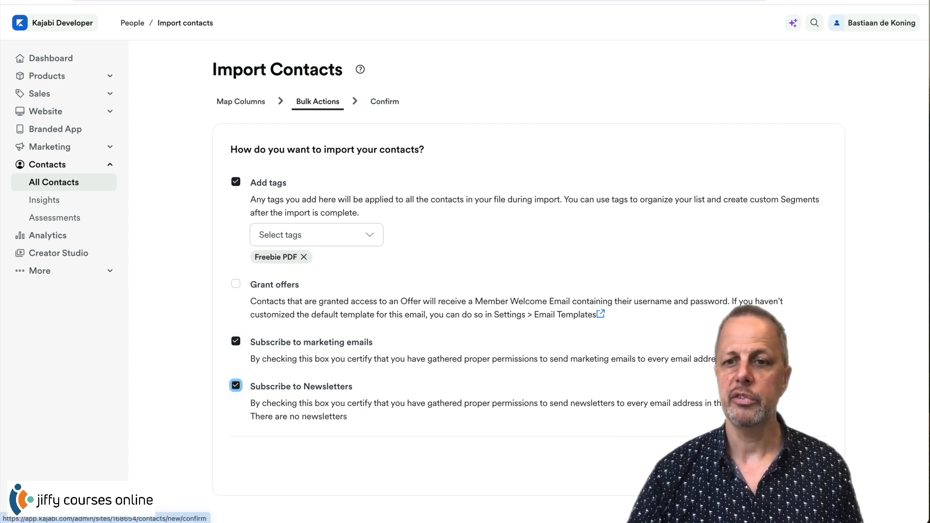
pyautogui.click(797, 466)
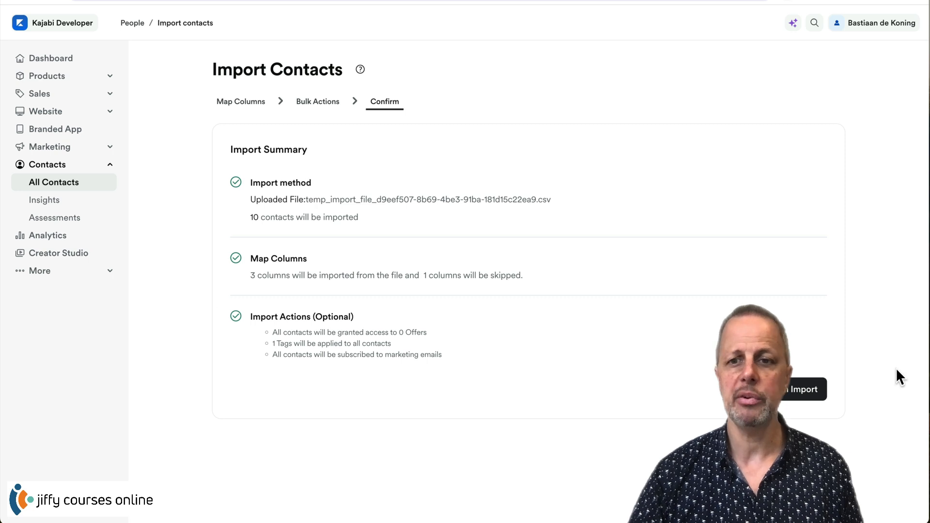
pyautogui.click(793, 388)
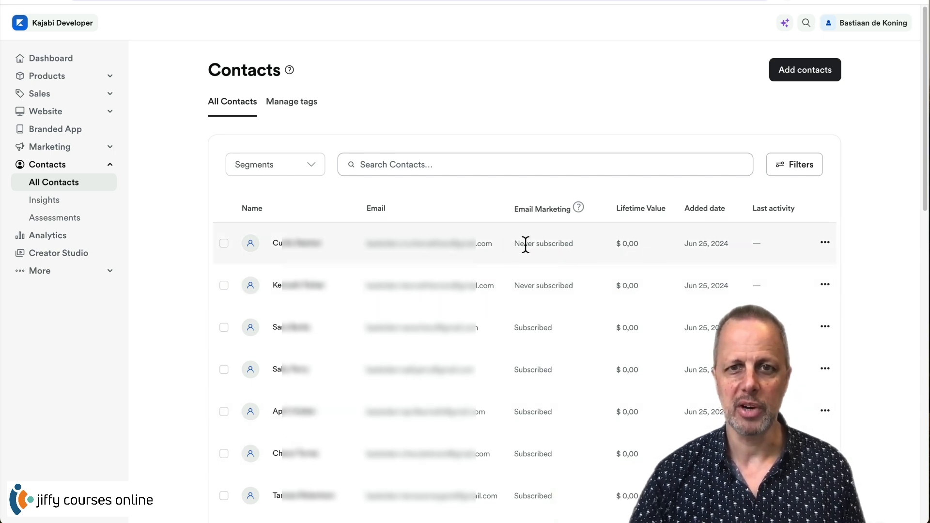
# - Reload the Contacts list to check the new contacts' subscription status, then switch to the import email
pyautogui.moveTo(531, 244); pyautogui.dragTo(556, 287)
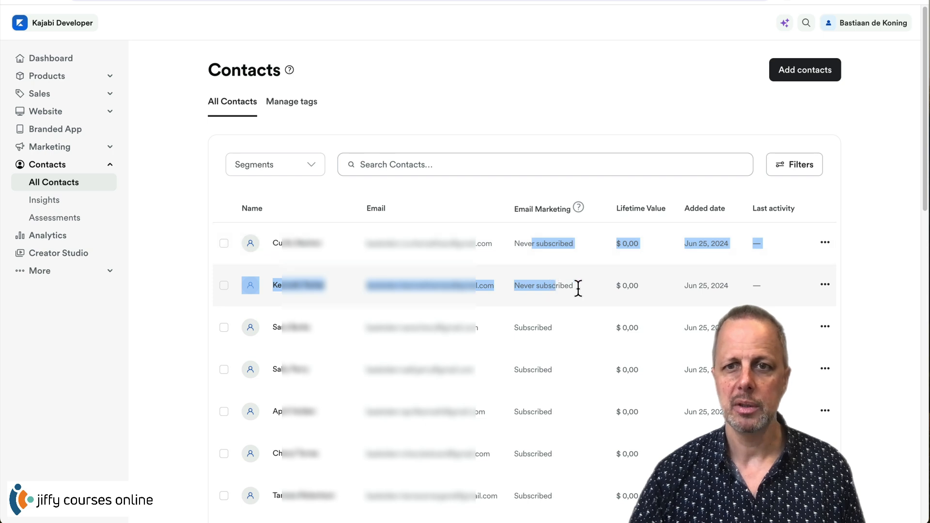
pyautogui.click(578, 288)
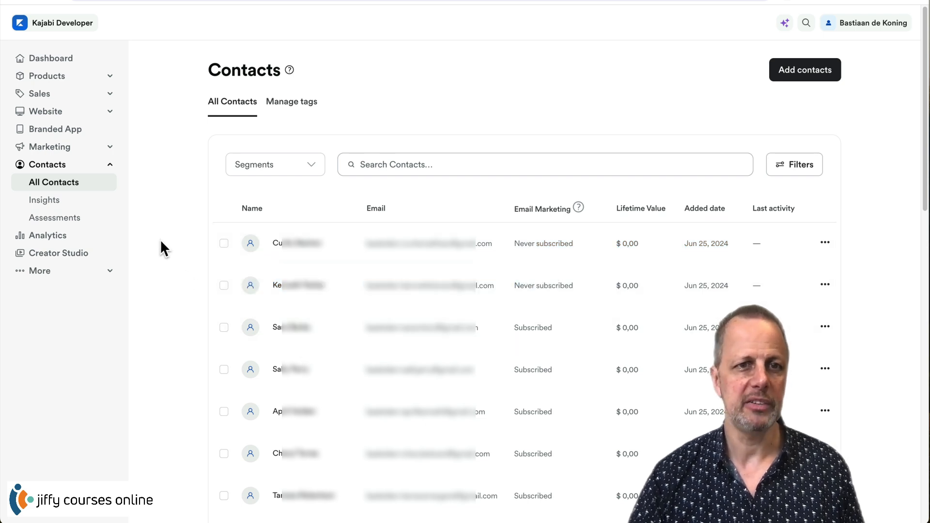
pyautogui.press('super+r')
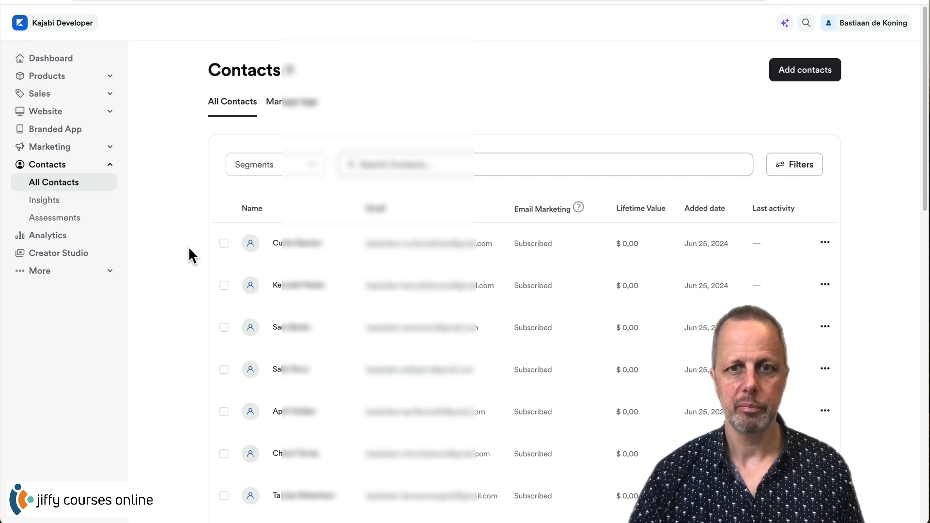
pyautogui.scroll(-8, 189, 245)
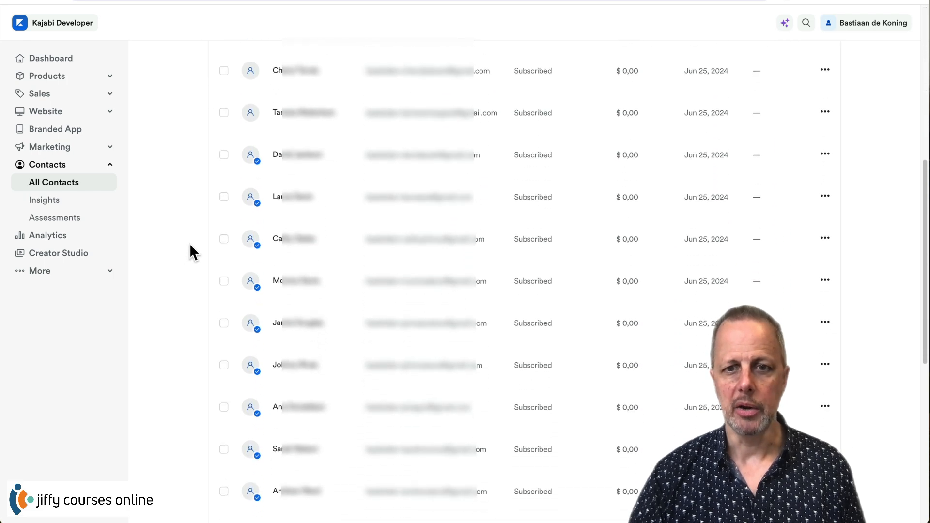
pyautogui.scroll(-7, 190, 243)
pyautogui.scroll(-3, 188, 240)
pyautogui.scroll(15, 188, 240)
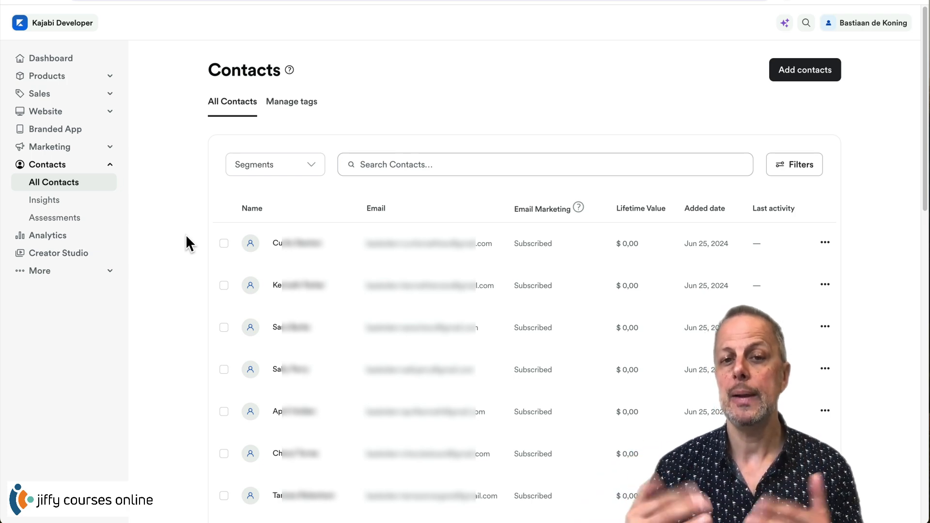
pyautogui.scroll(-15, 234, 268)
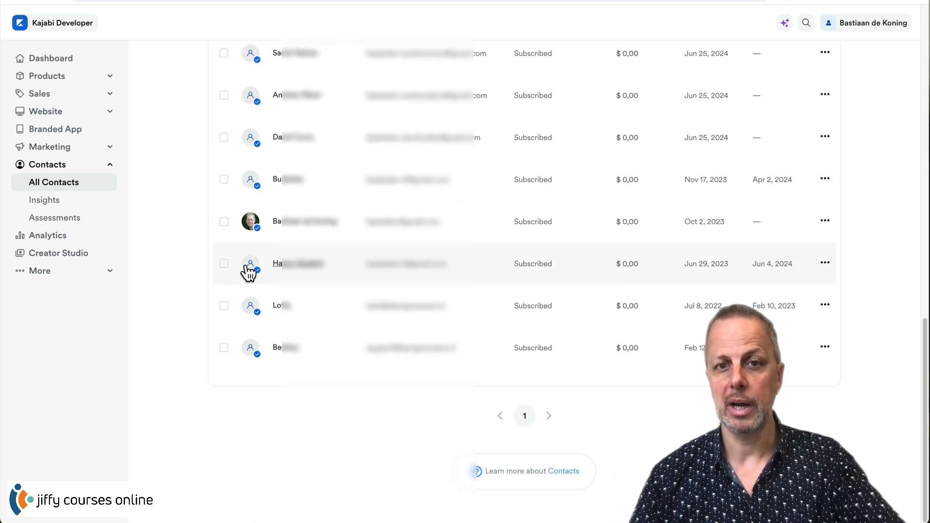
pyautogui.scroll(10, 517, 342)
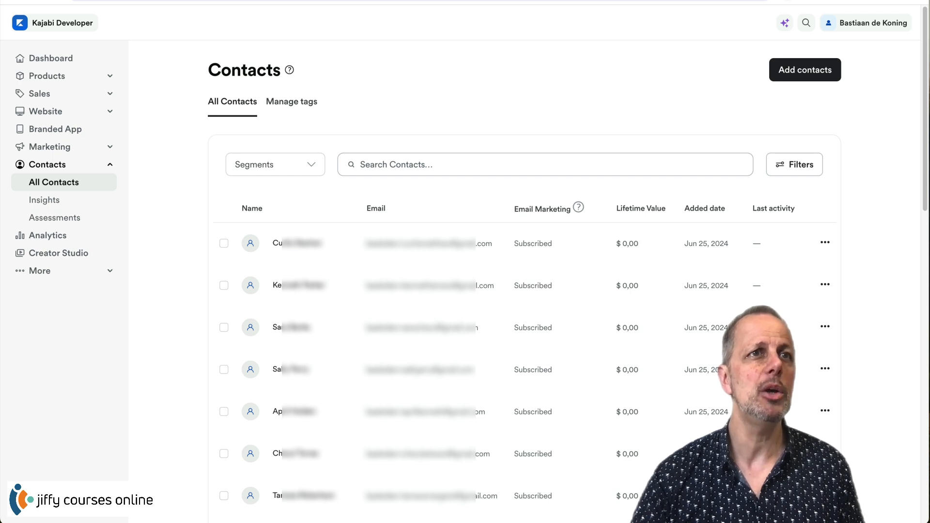
pyautogui.press('super+Tab')
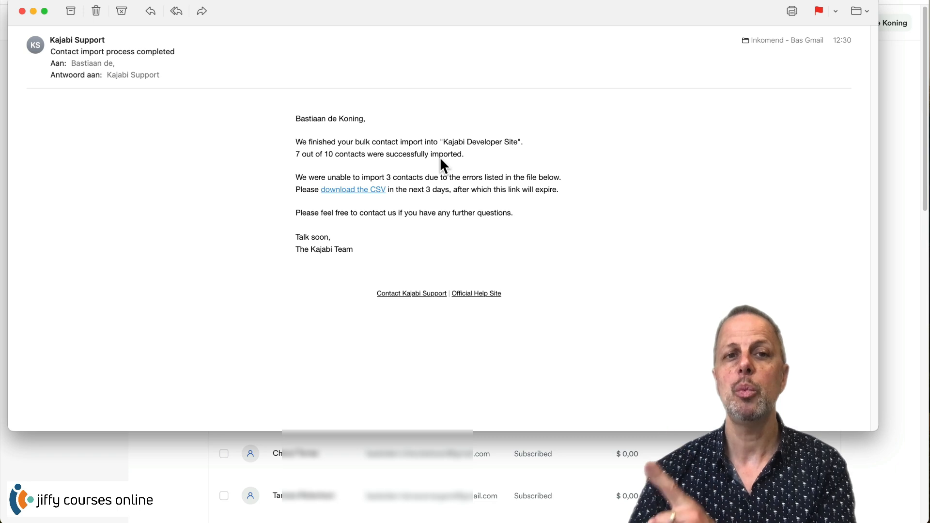
# - Open the failed-contacts error CSV from the 'download the CSV' link in the import email
pyautogui.click(356, 192)
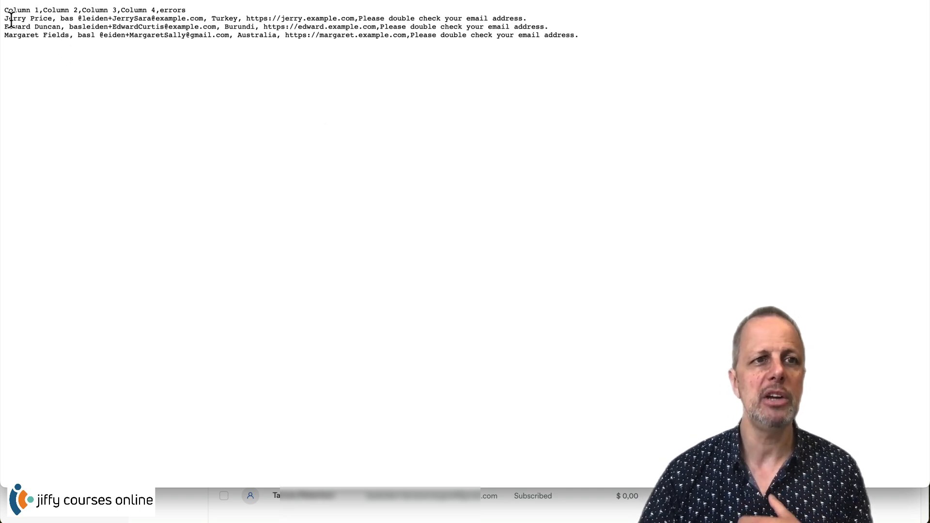
# - Review the three failed rows' malformed emails and their 'Please double check your email address.' errors
pyautogui.moveTo(68, 20); pyautogui.dragTo(151, 22)
pyautogui.moveTo(359, 18); pyautogui.dragTo(526, 18)
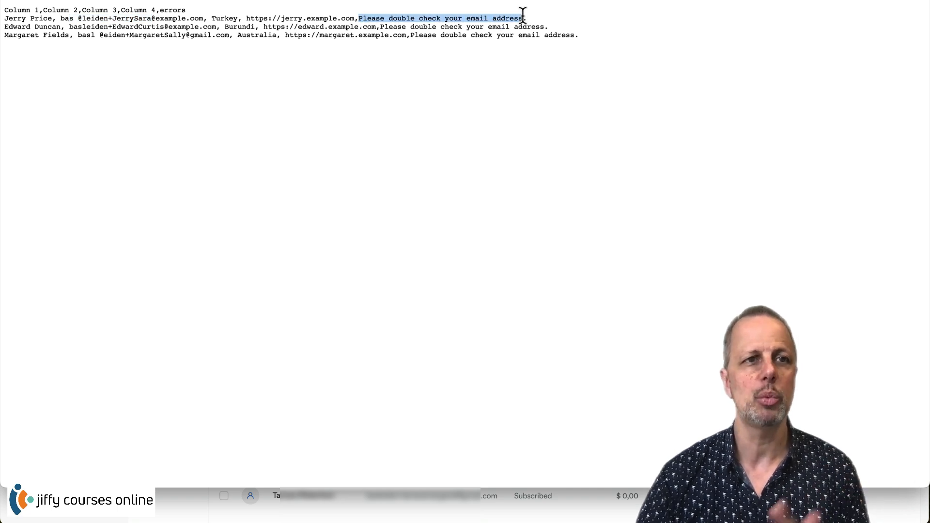
pyautogui.click(102, 20)
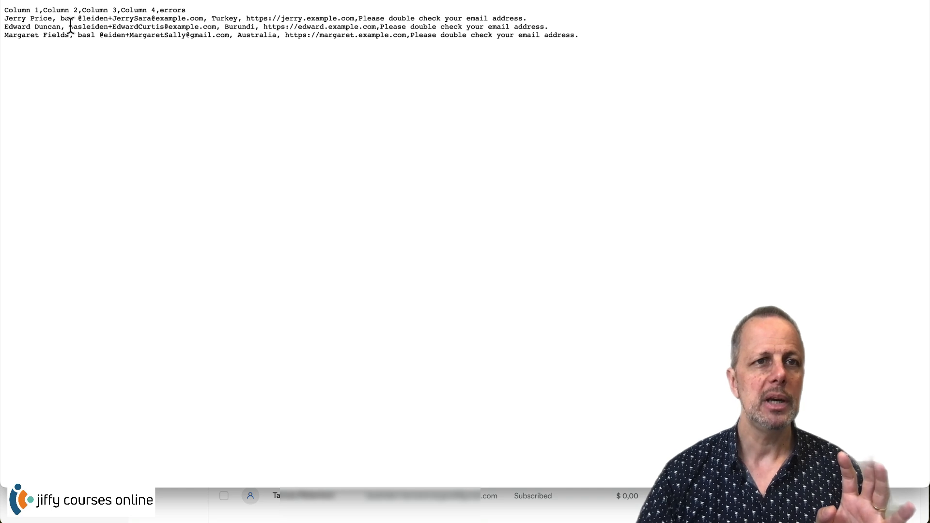
pyautogui.moveTo(69, 26); pyautogui.dragTo(214, 27)
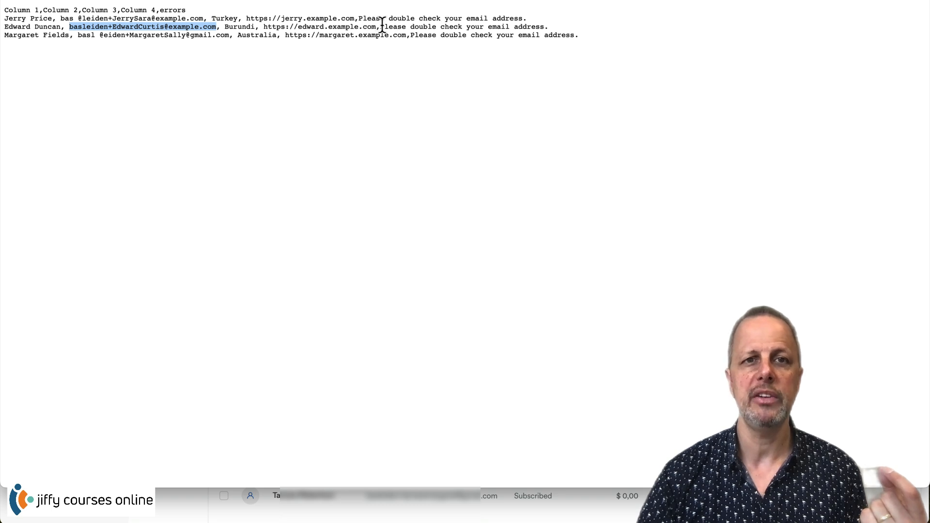
pyautogui.moveTo(382, 27); pyautogui.dragTo(543, 26)
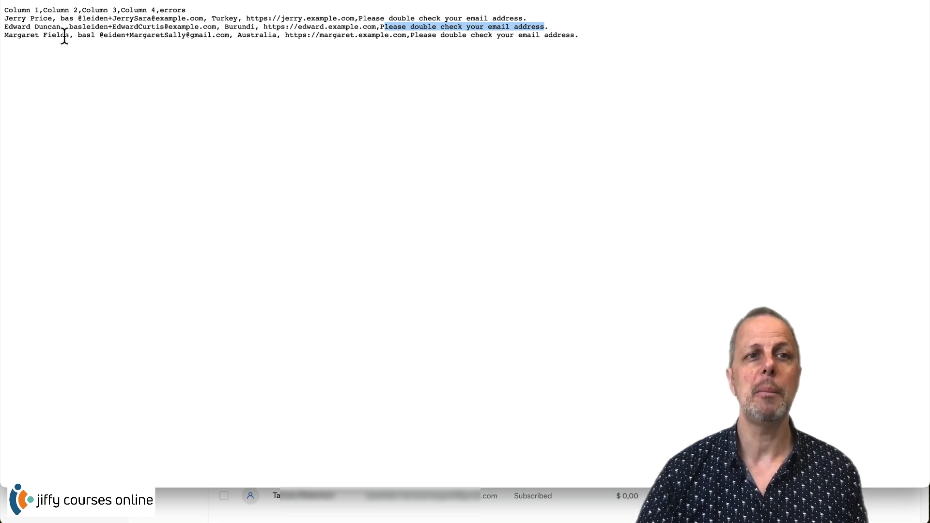
pyautogui.moveTo(81, 37); pyautogui.dragTo(221, 37)
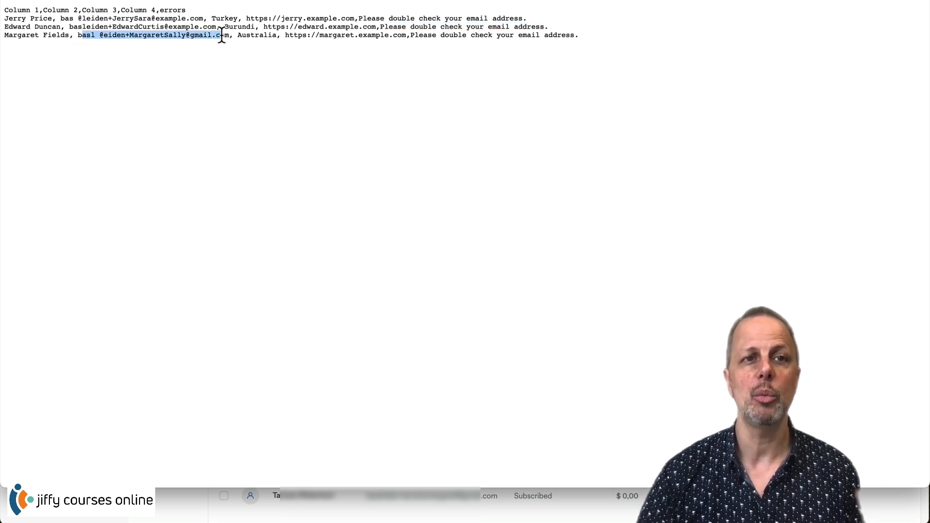
pyautogui.moveTo(412, 37); pyautogui.dragTo(637, 37)
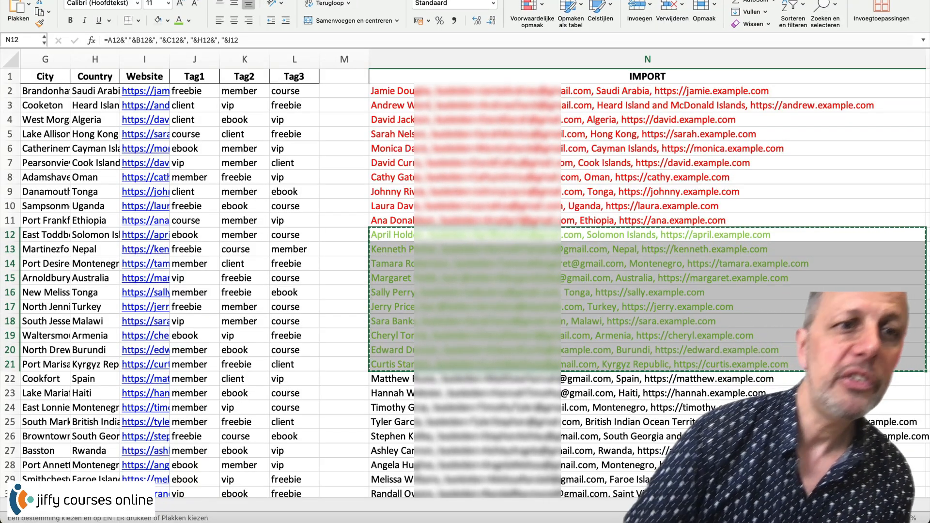
# - Fix the row 15 email formula in C15 by removing the stray @
pyautogui.click(82, 331)
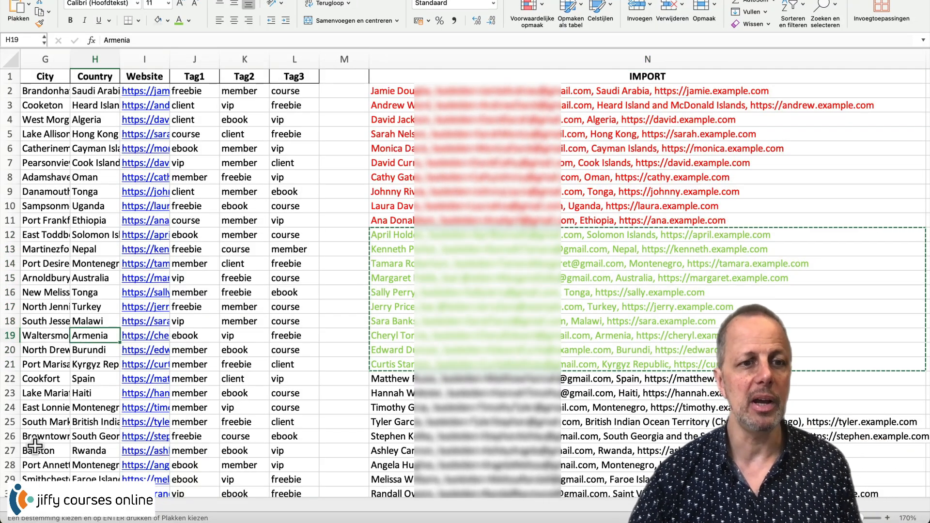
pyautogui.moveTo(208, 489); pyautogui.dragTo(48, 490)
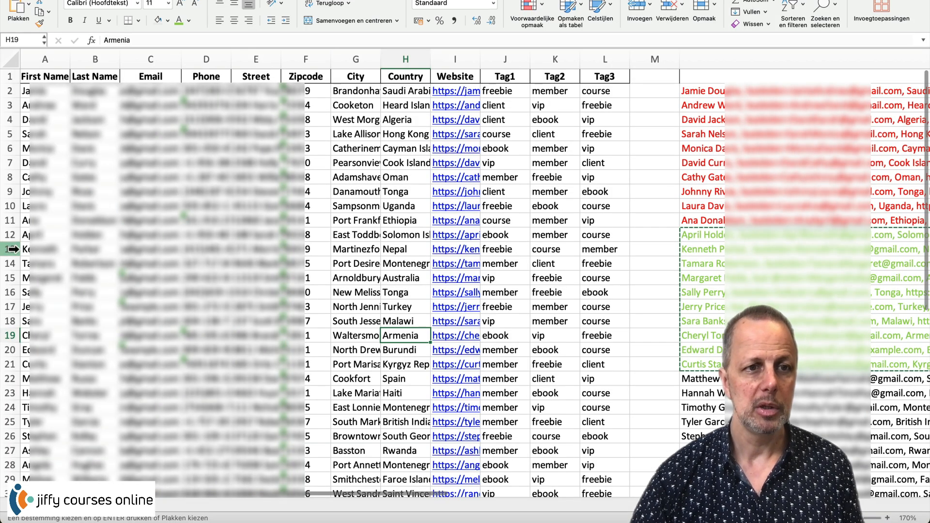
pyautogui.click(42, 279)
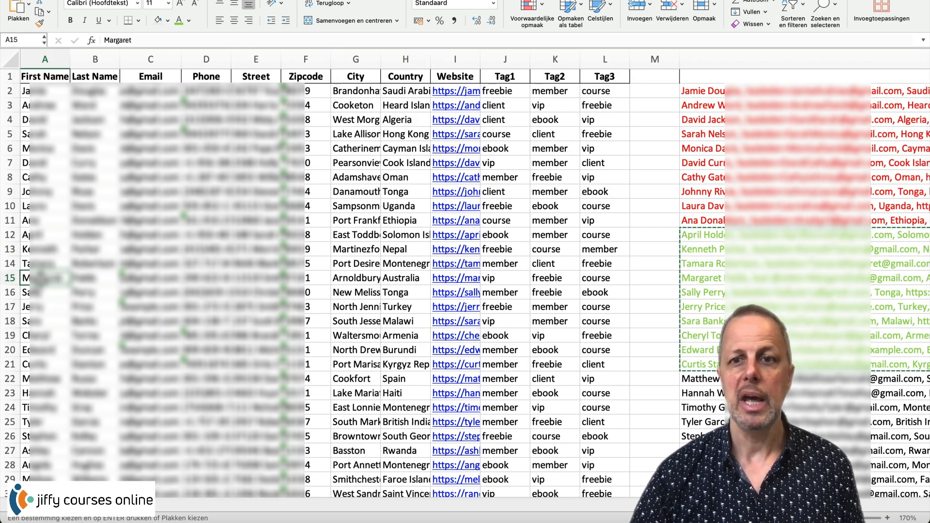
pyautogui.press('Right')
pyautogui.press('Right')
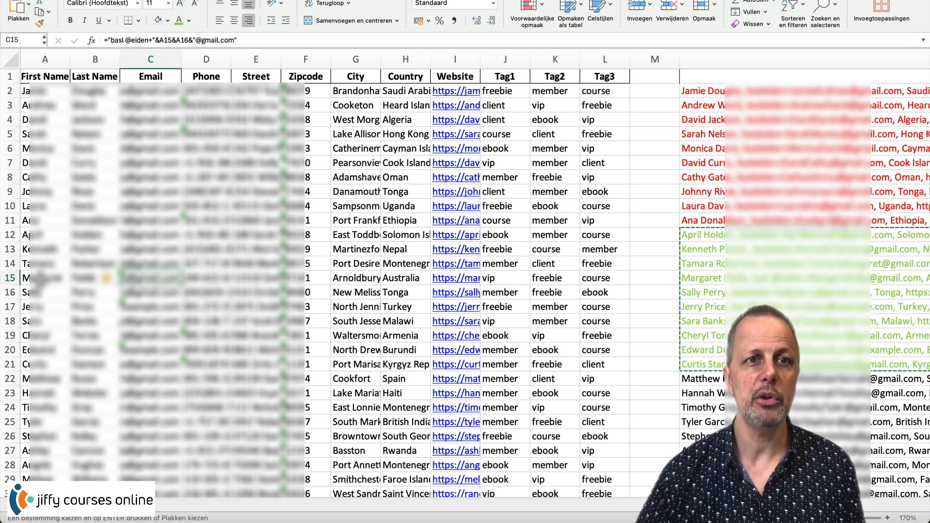
pyautogui.click(130, 39)
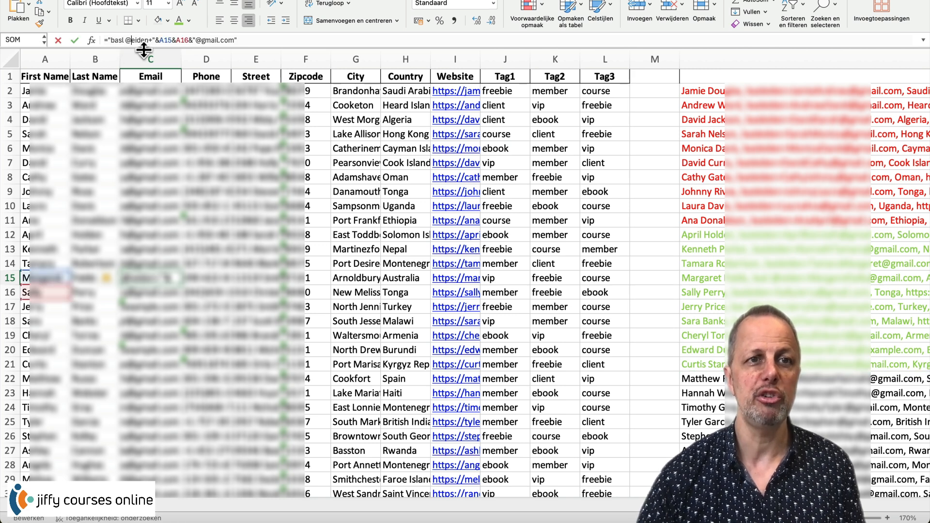
pyautogui.press('BackSpace')
pyautogui.press('Return')
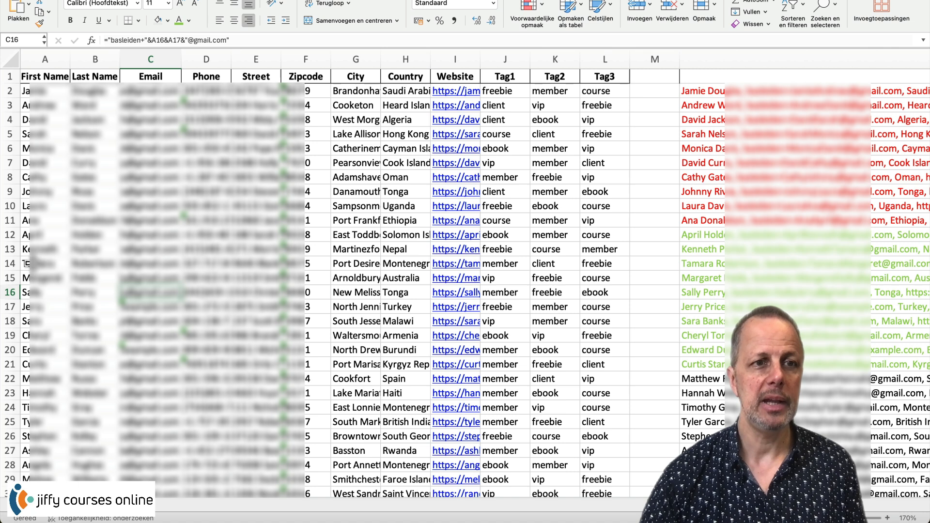
# - Give all of row 15 a purple font colour
pyautogui.click(10, 278)
pyautogui.click(189, 21)
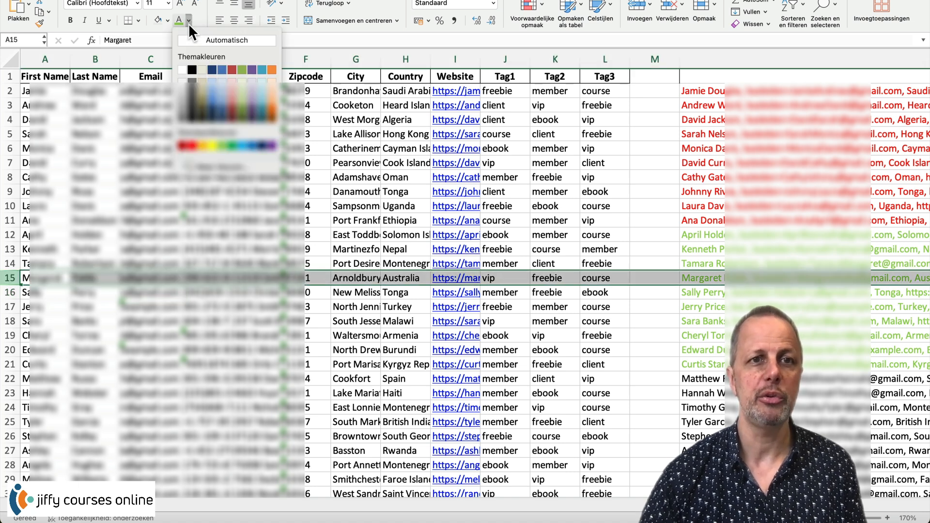
pyautogui.click(266, 146)
pyautogui.click(334, 235)
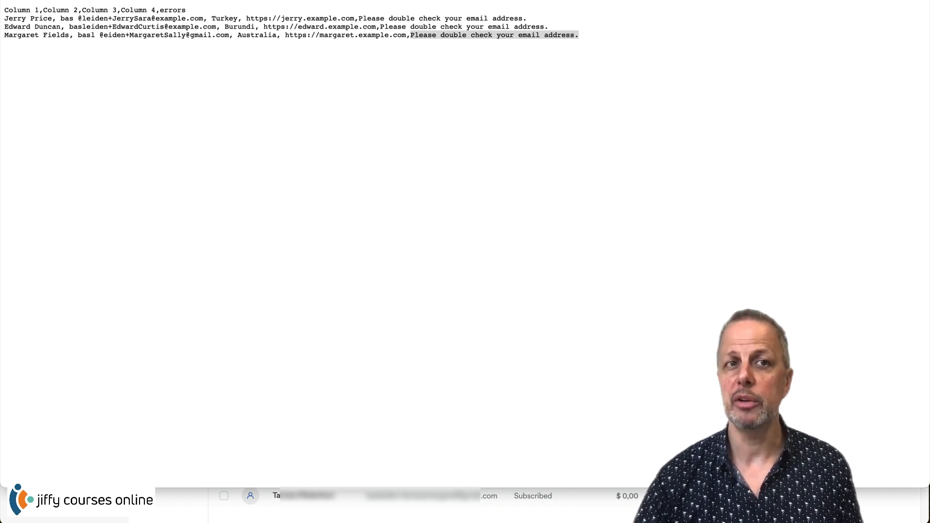
# - Close the failed-contacts CSV preview and the Kajabi import report email
pyautogui.click(12, 0)
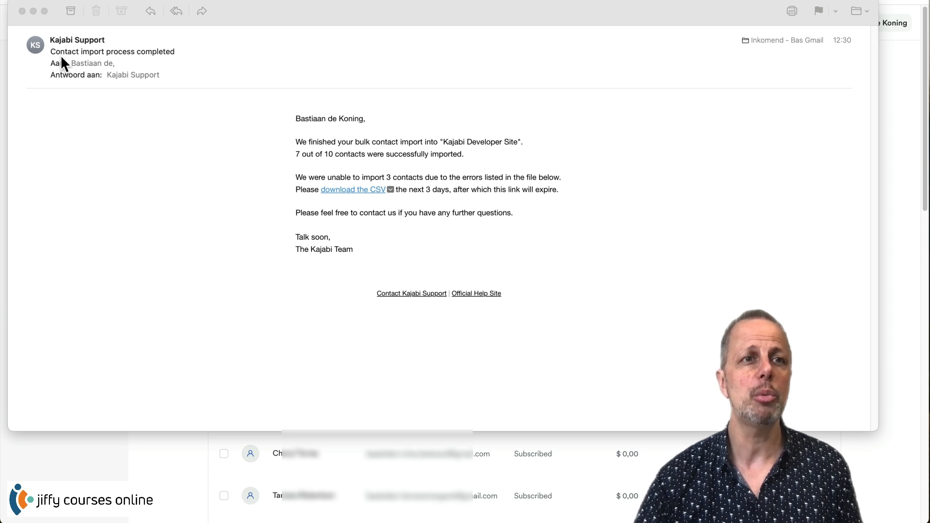
pyautogui.click(21, 11)
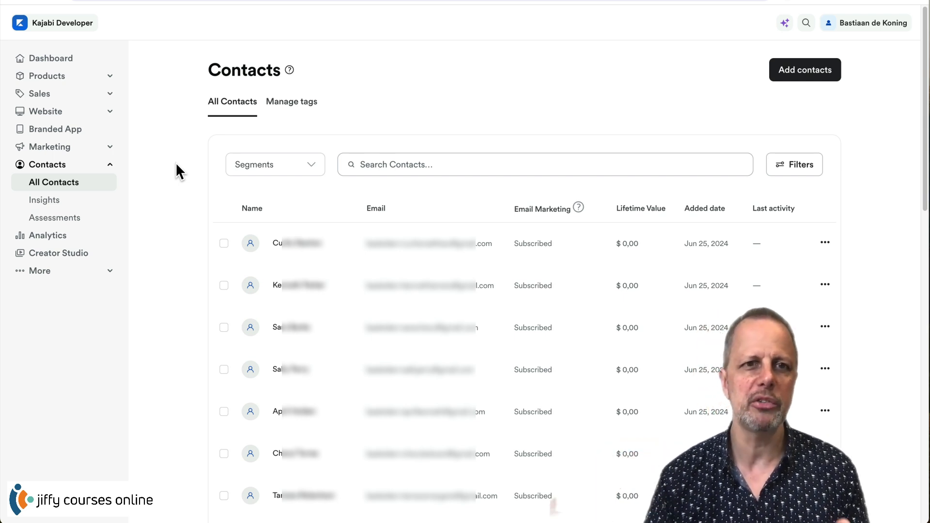
pyautogui.click(274, 169)
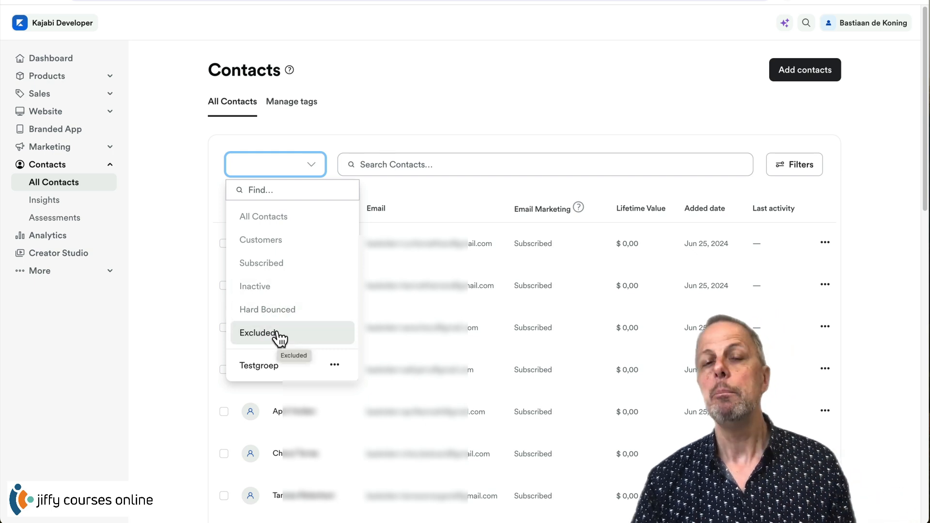
pyautogui.click(194, 231)
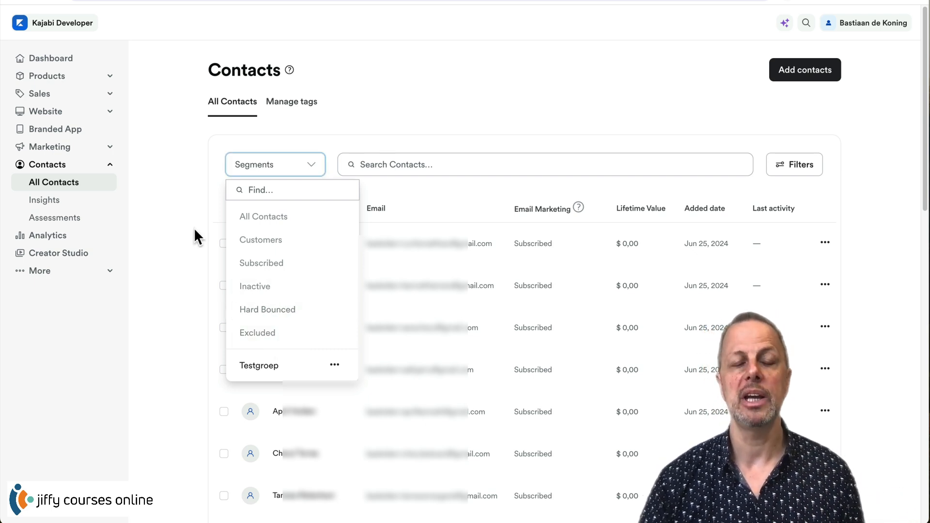